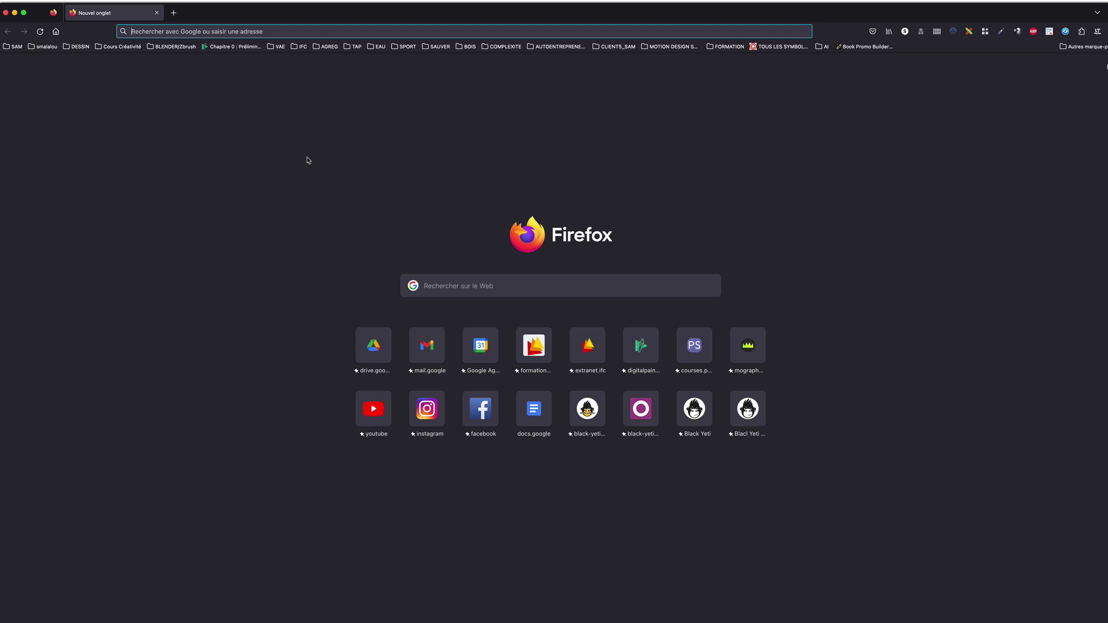
# Open Google Drive and create a new blank Google Docs document
pyautogui.click(374, 345)
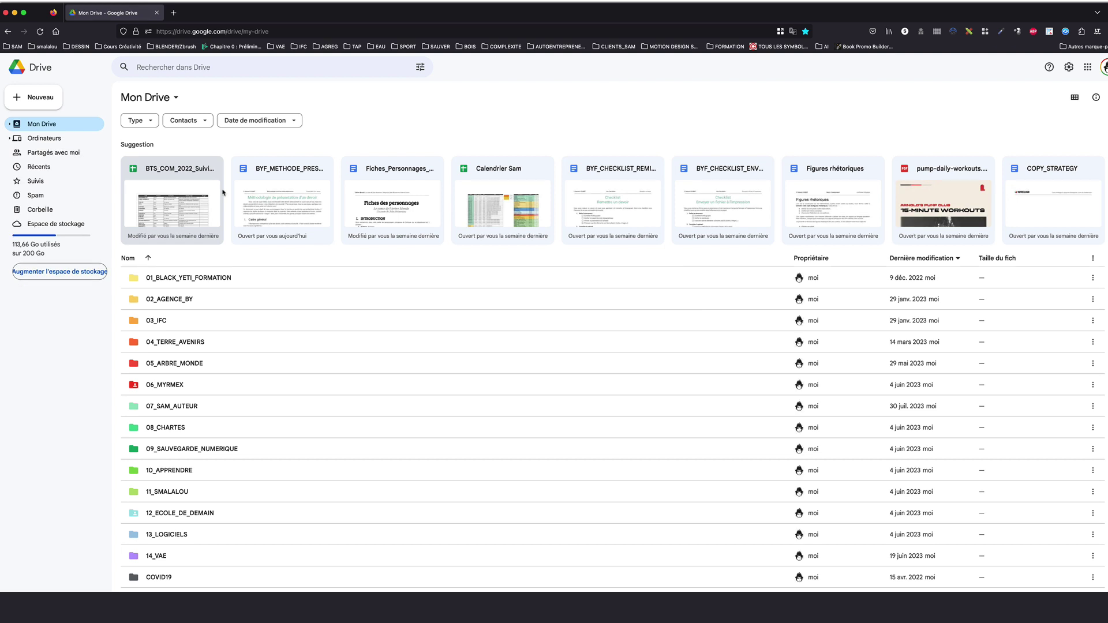
pyautogui.click(41, 97)
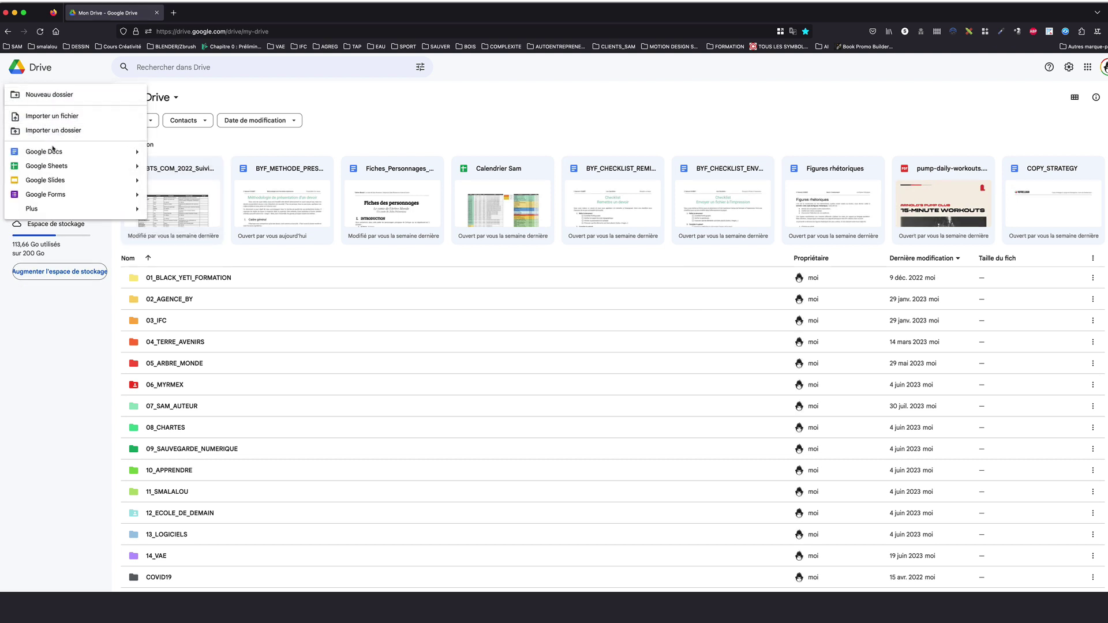
pyautogui.click(136, 152)
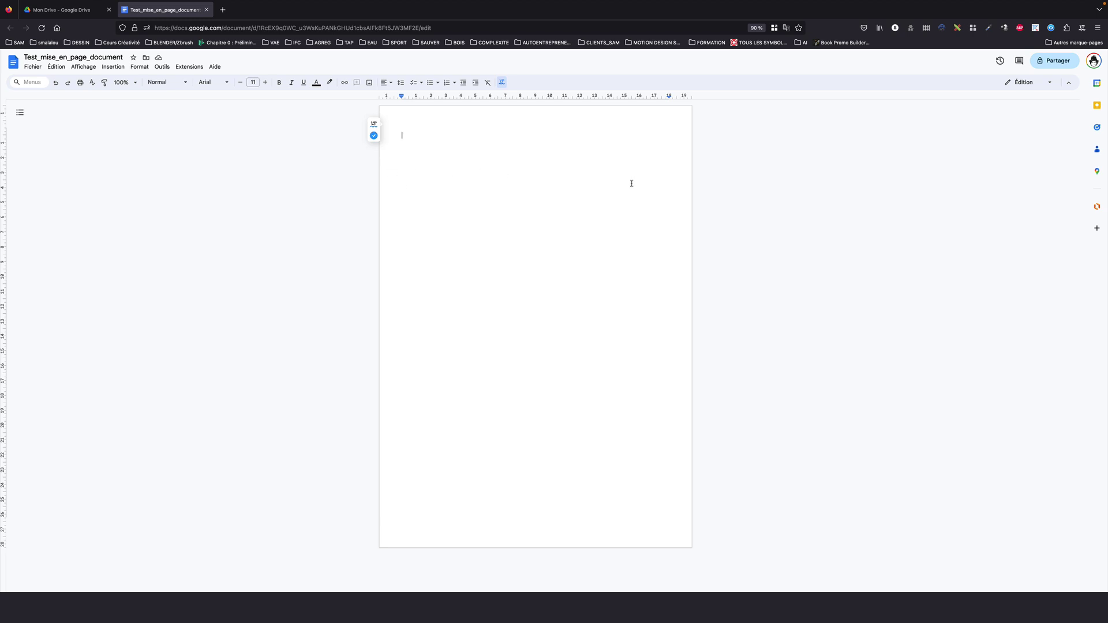
# Open the page setup and examine the available paper formats and page colours
pyautogui.click(33, 67)
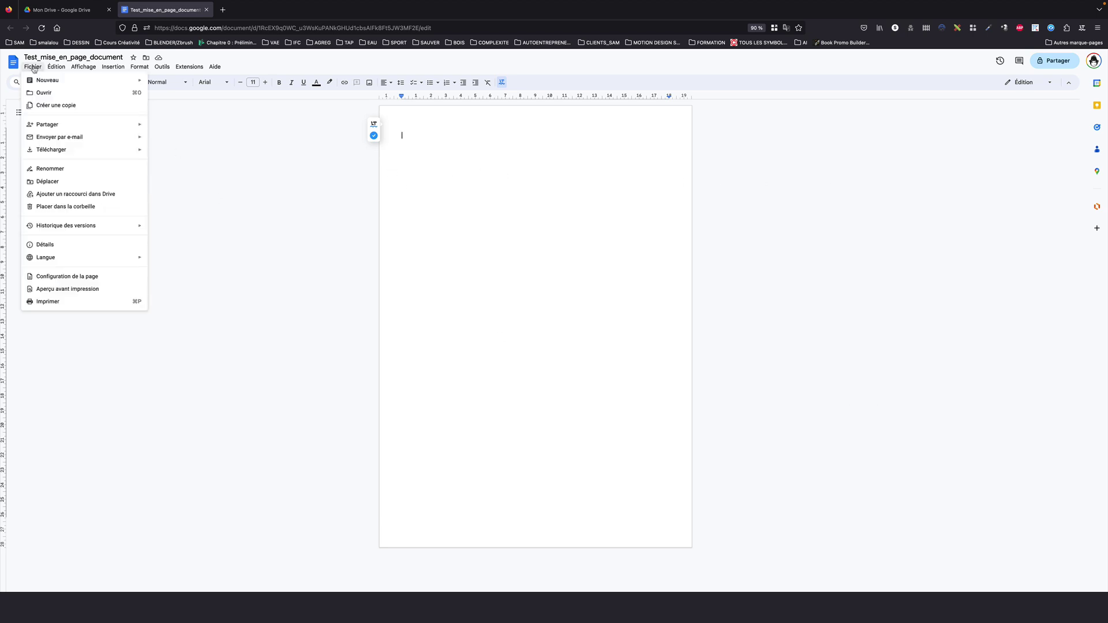
pyautogui.click(110, 277)
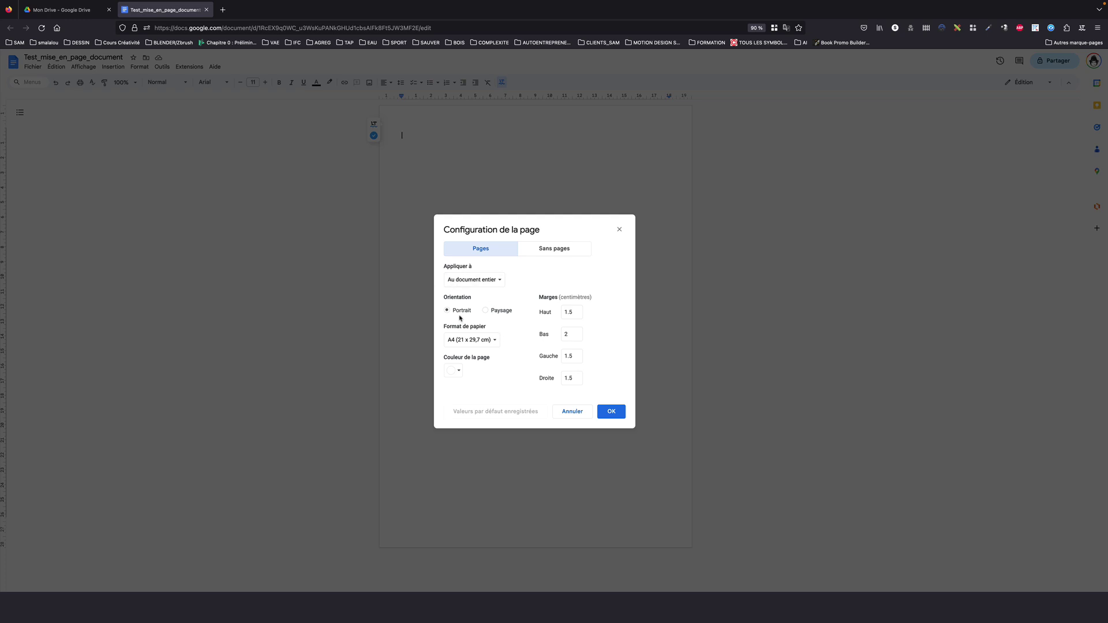
pyautogui.click(496, 340)
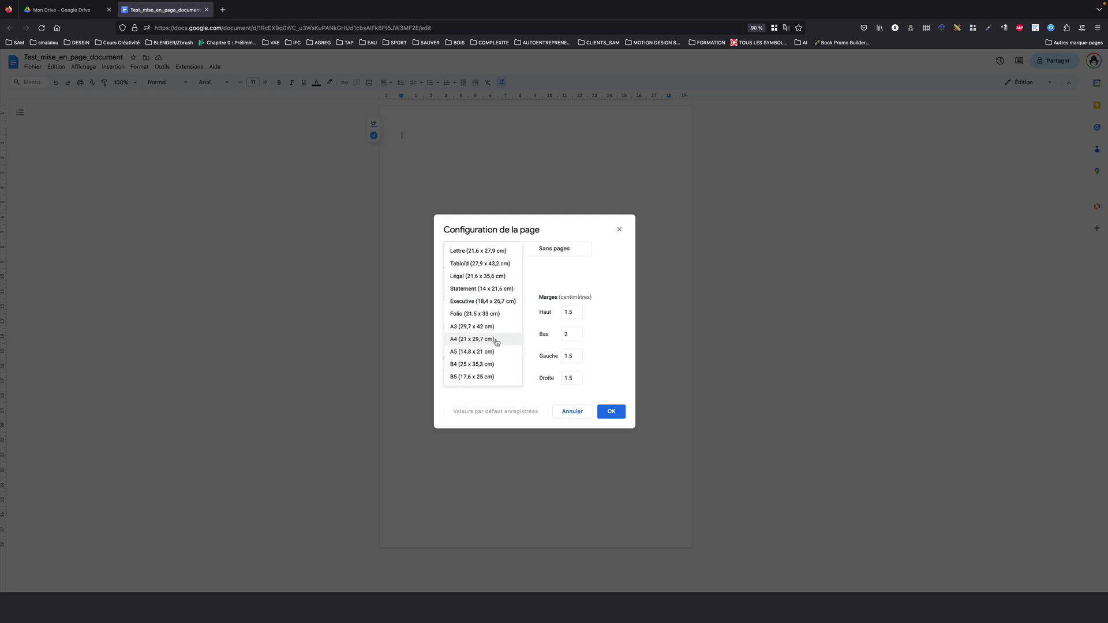
pyautogui.click(613, 307)
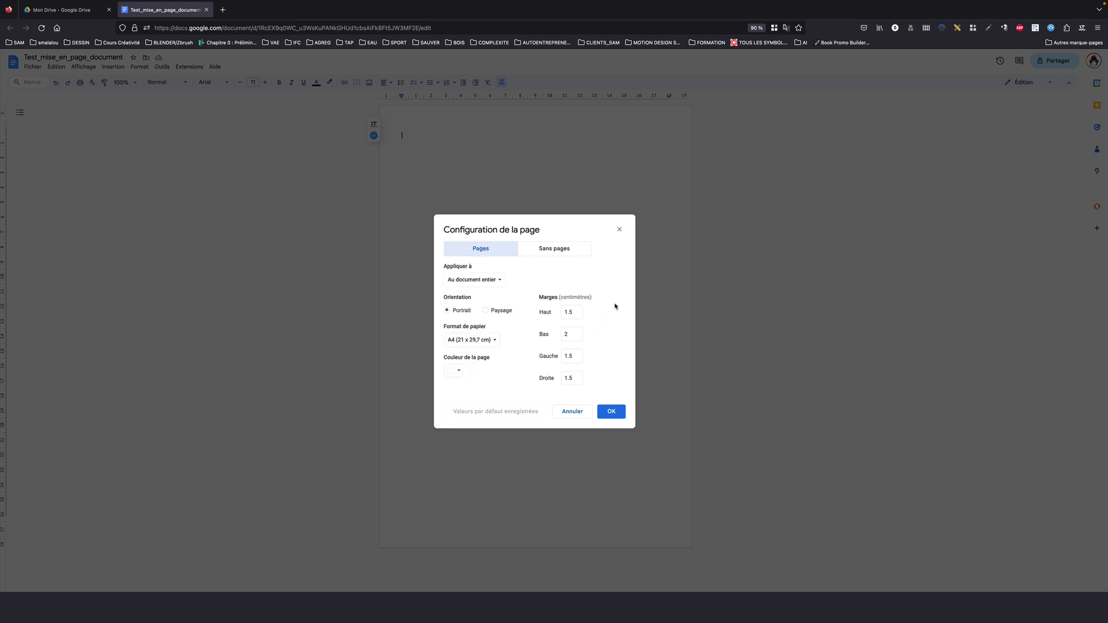
pyautogui.click(461, 372)
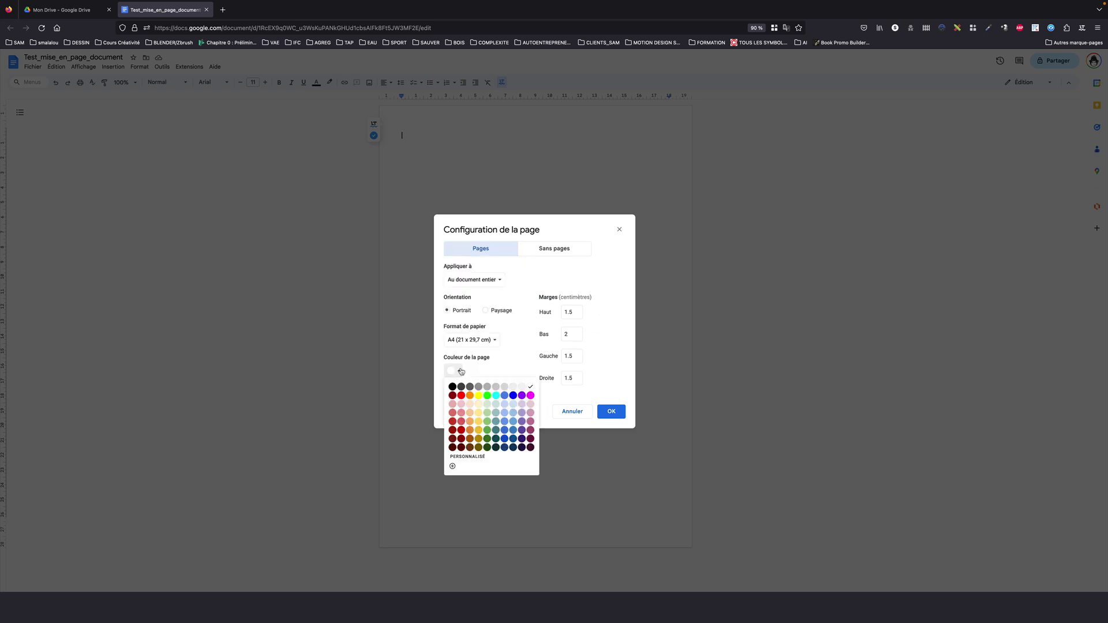
pyautogui.click(485, 369)
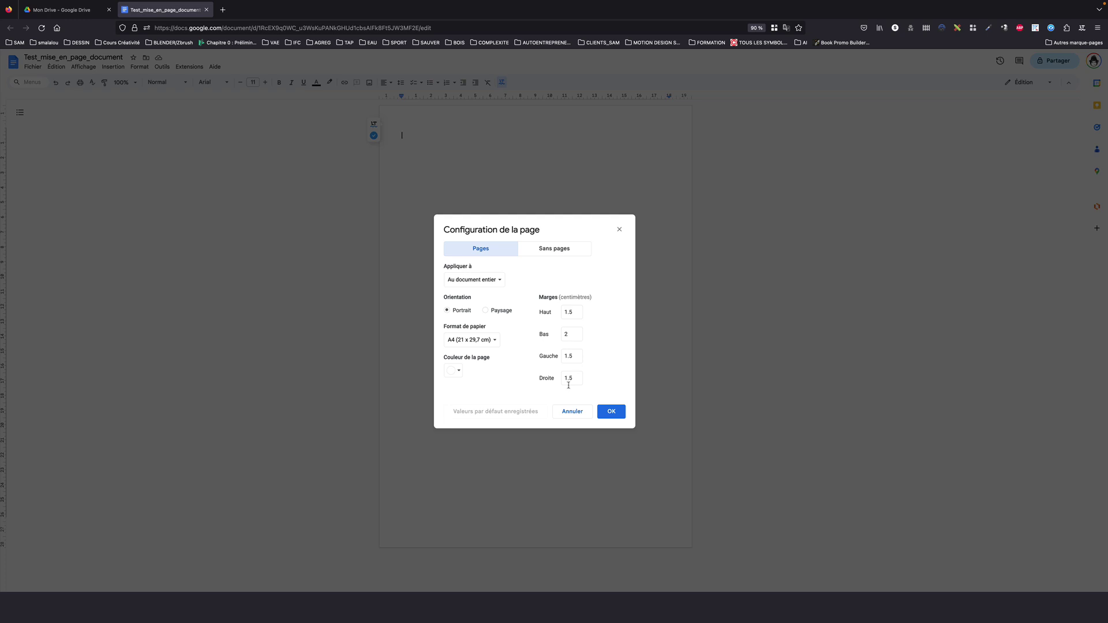
# Set the page margins to 2.5 cm at the bottom, 2 cm left and 2.5 cm right, and look at the pageless format
pyautogui.click(570, 333)
pyautogui.write('.5')
pyautogui.press('Tab')
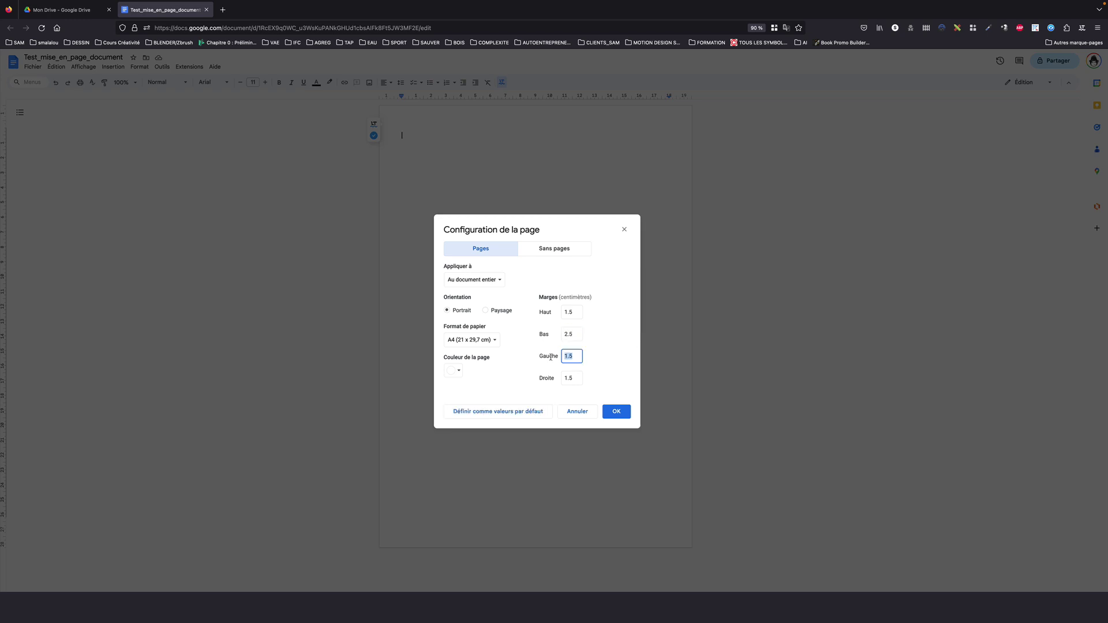
pyautogui.write('2')
pyautogui.press('Tab')
pyautogui.write('2.5')
pyautogui.click(581, 289)
pyautogui.click(561, 248)
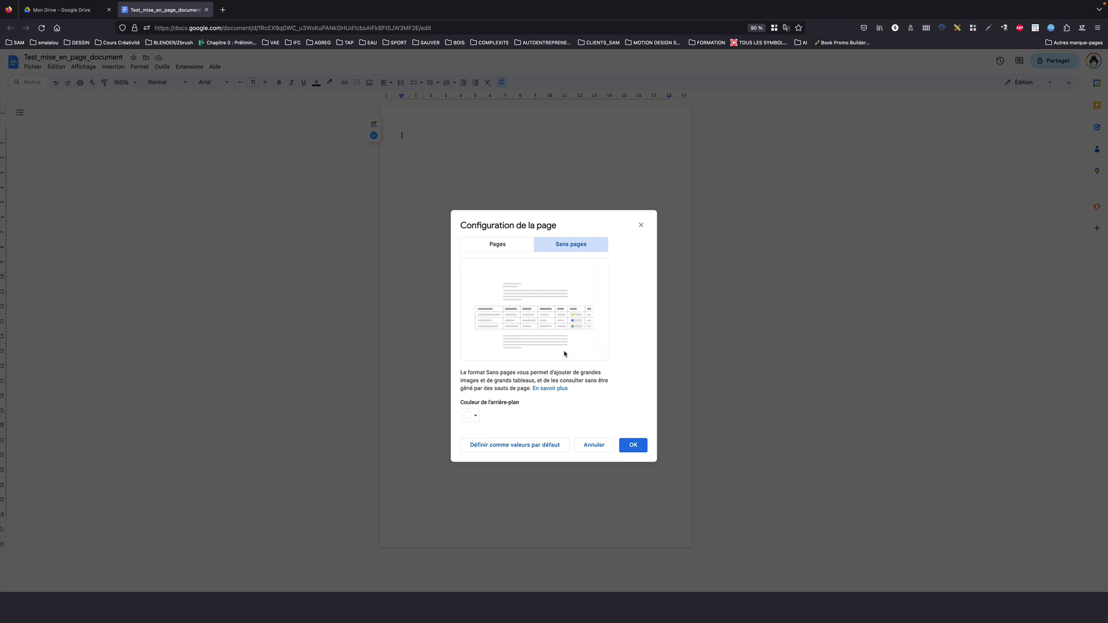
pyautogui.click(498, 244)
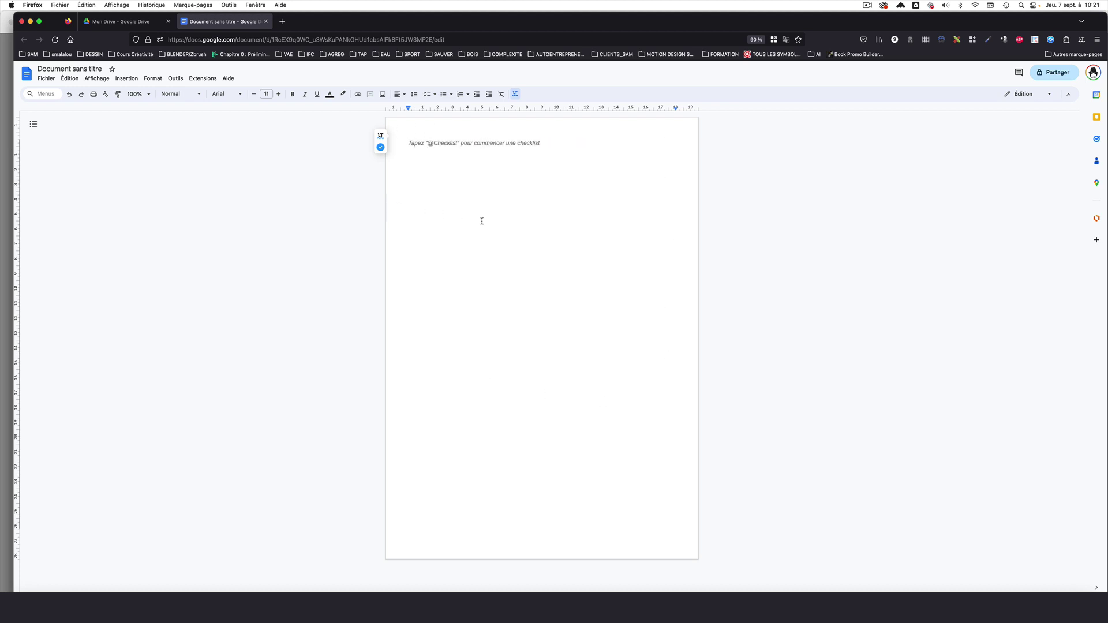
# Open the page's header area and footer area in turn to see where each one sits
pyautogui.doubleClick(616, 136)
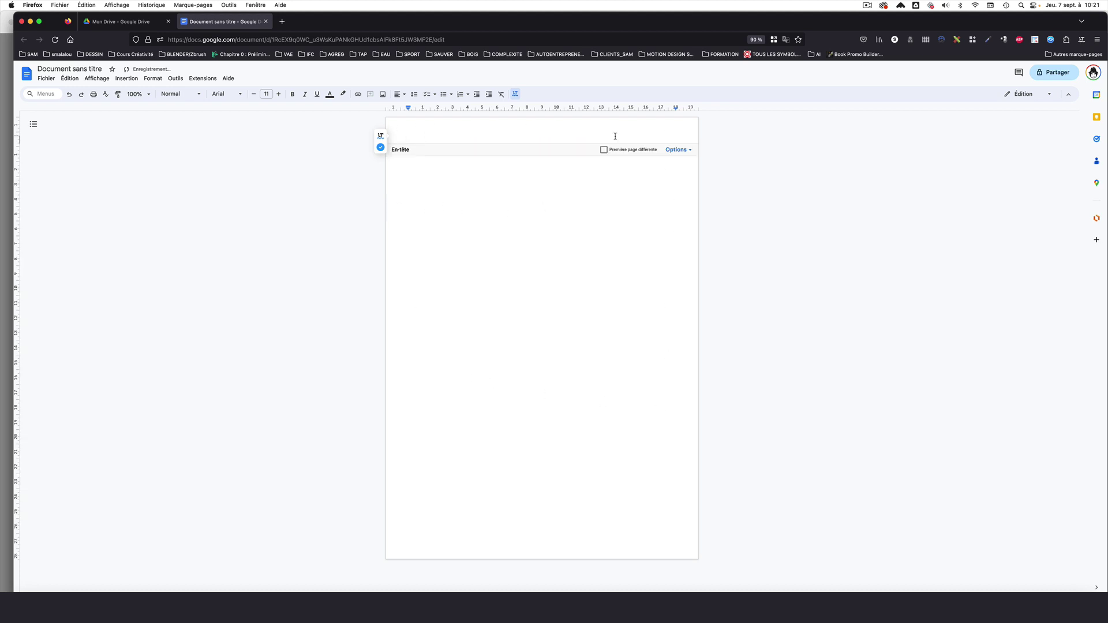
pyautogui.doubleClick(409, 528)
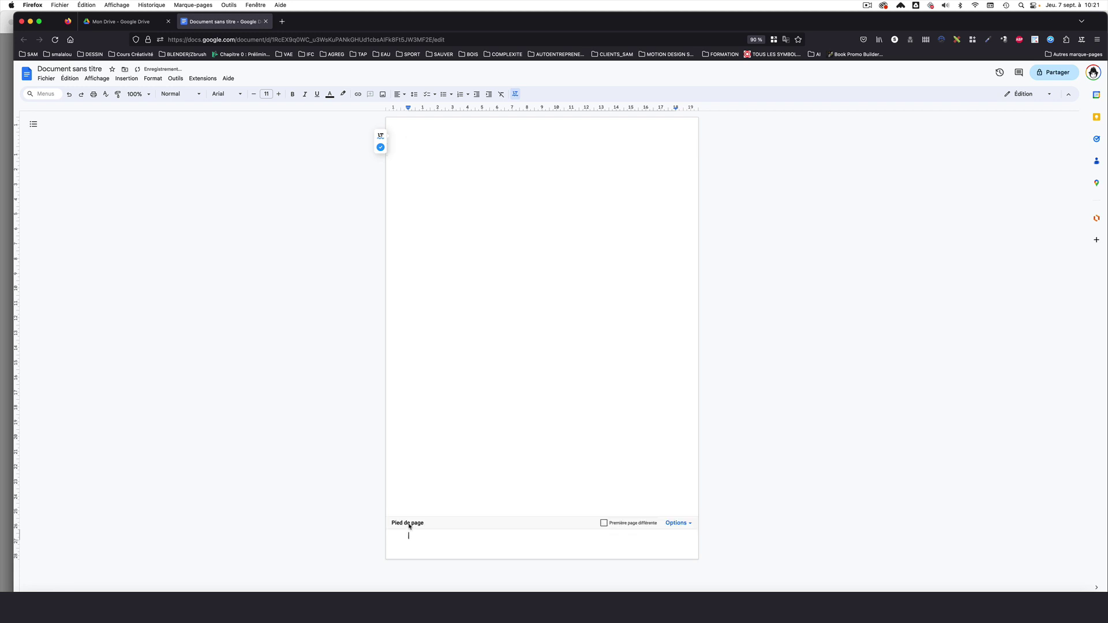
pyautogui.click(457, 250)
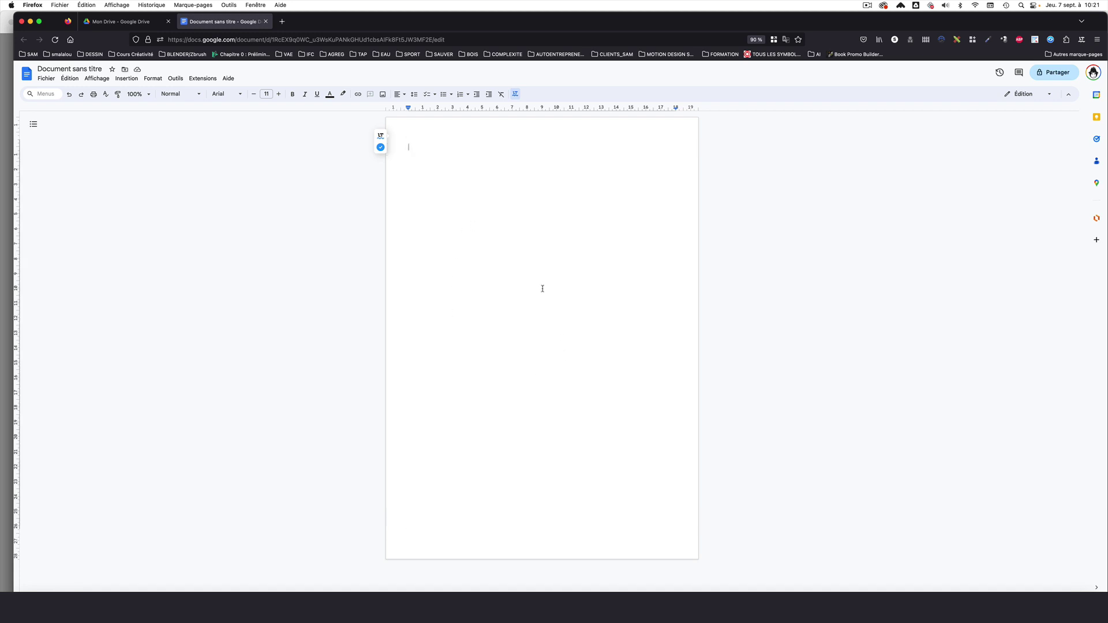
pyautogui.press('super+a')
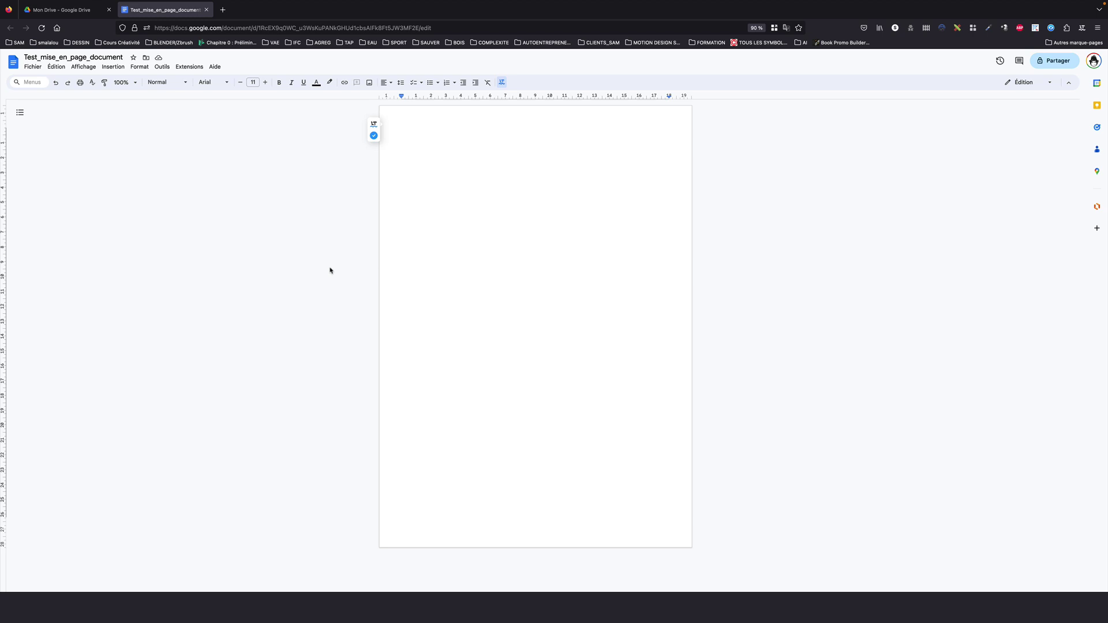
pyautogui.doubleClick(438, 118)
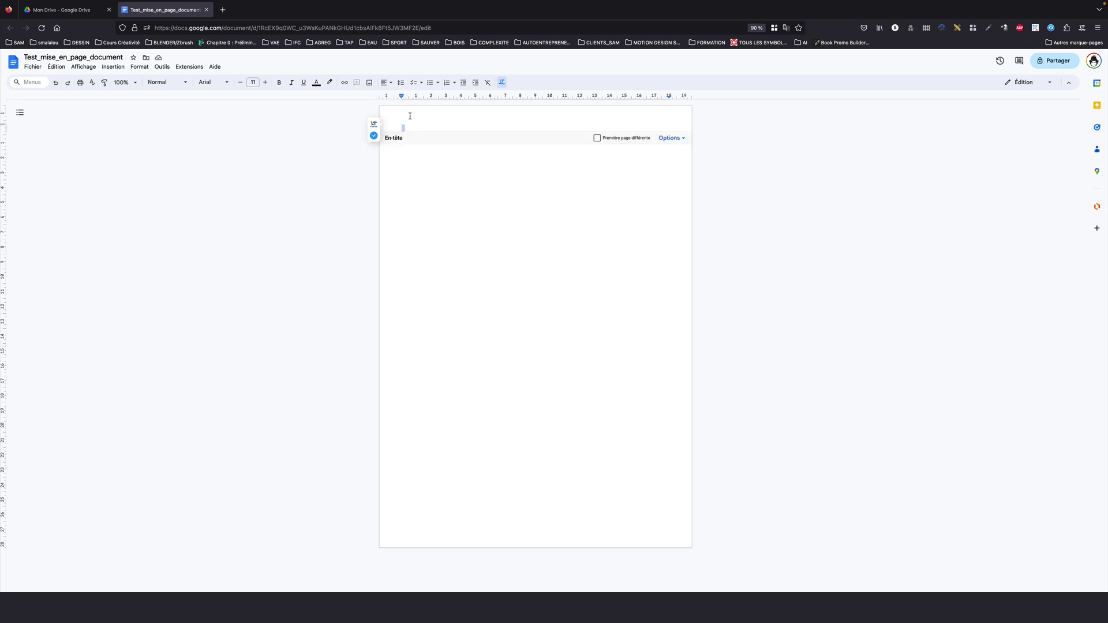
pyautogui.doubleClick(439, 538)
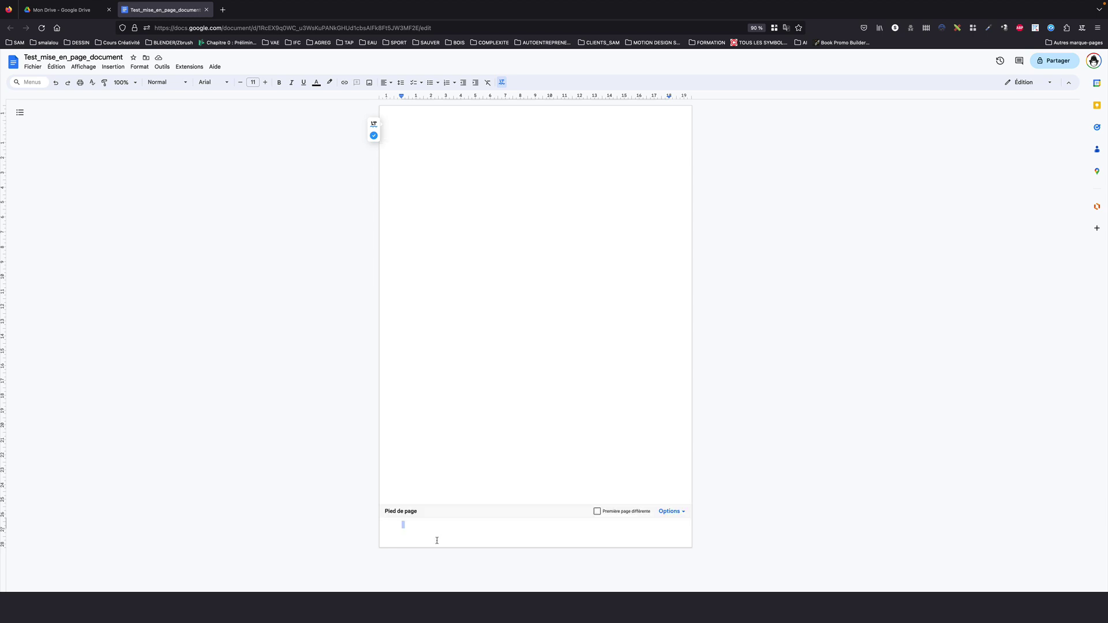
# Switch the header's different first page option on and off, and examine the header format settings without applying changes
pyautogui.doubleClick(412, 119)
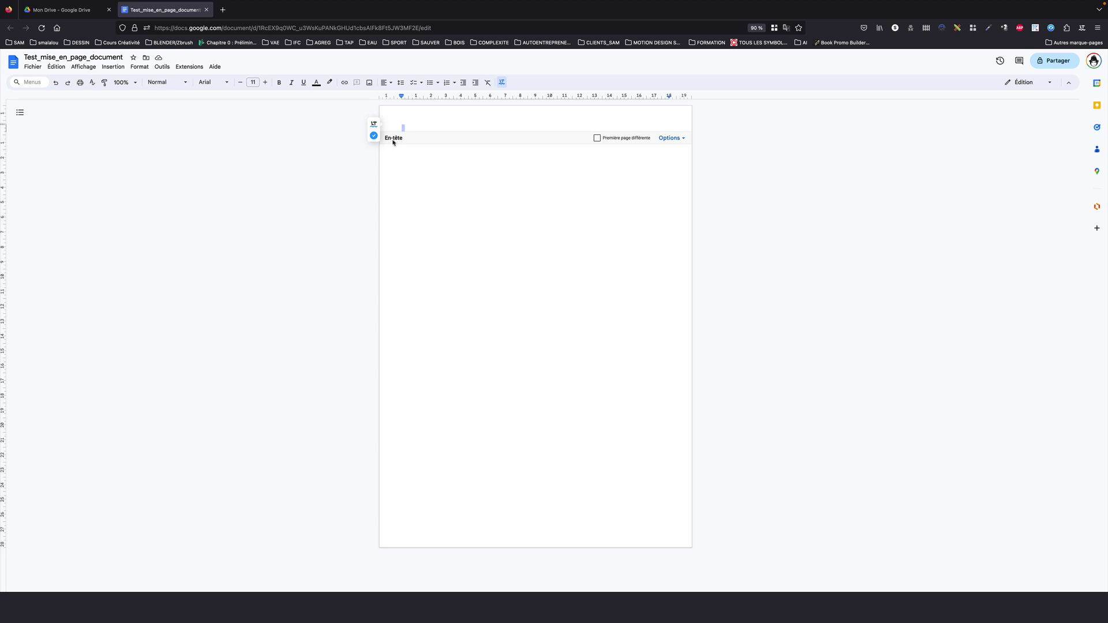
pyautogui.click(598, 138)
pyautogui.click(598, 139)
pyautogui.click(670, 138)
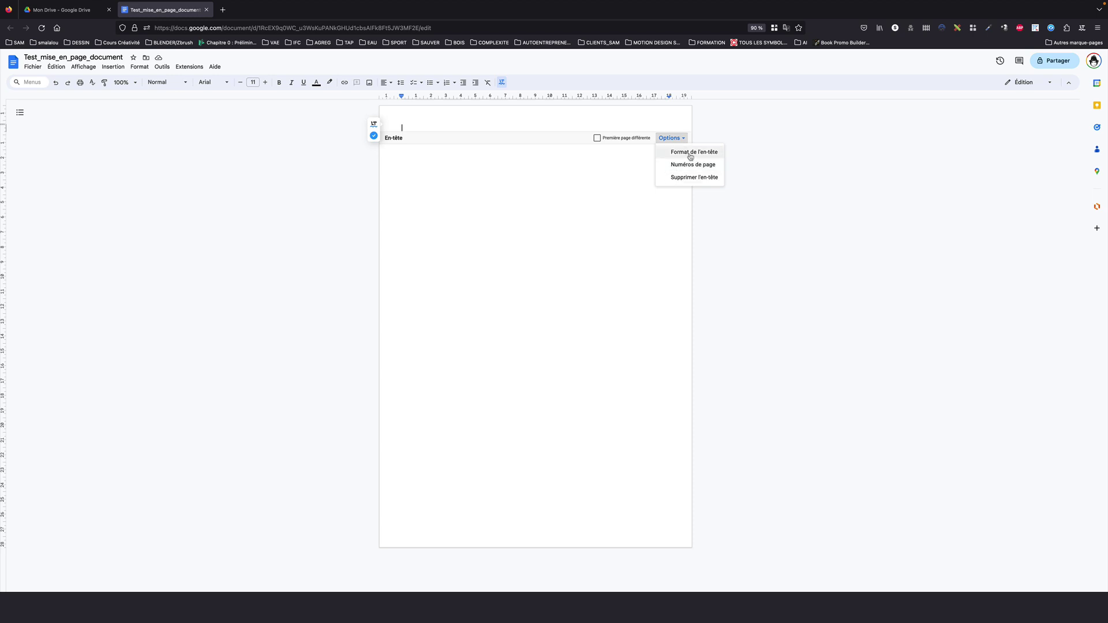
pyautogui.click(691, 155)
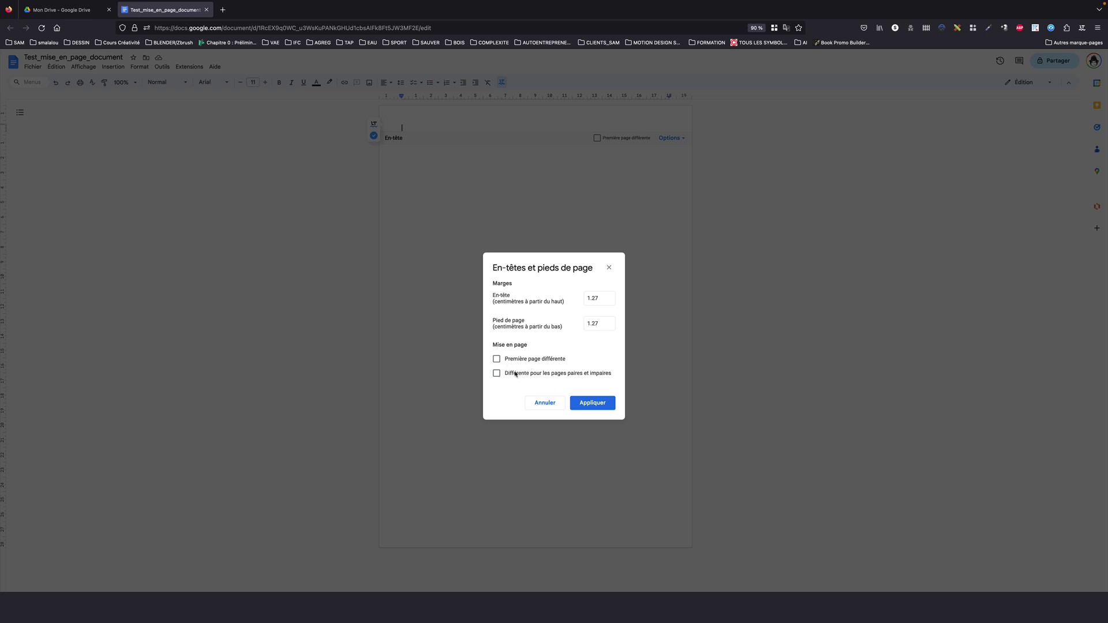
pyautogui.click(557, 404)
# Apply page numbering in the header, starting at 1 and shown on the first page, and open the footer's options
pyautogui.click(677, 142)
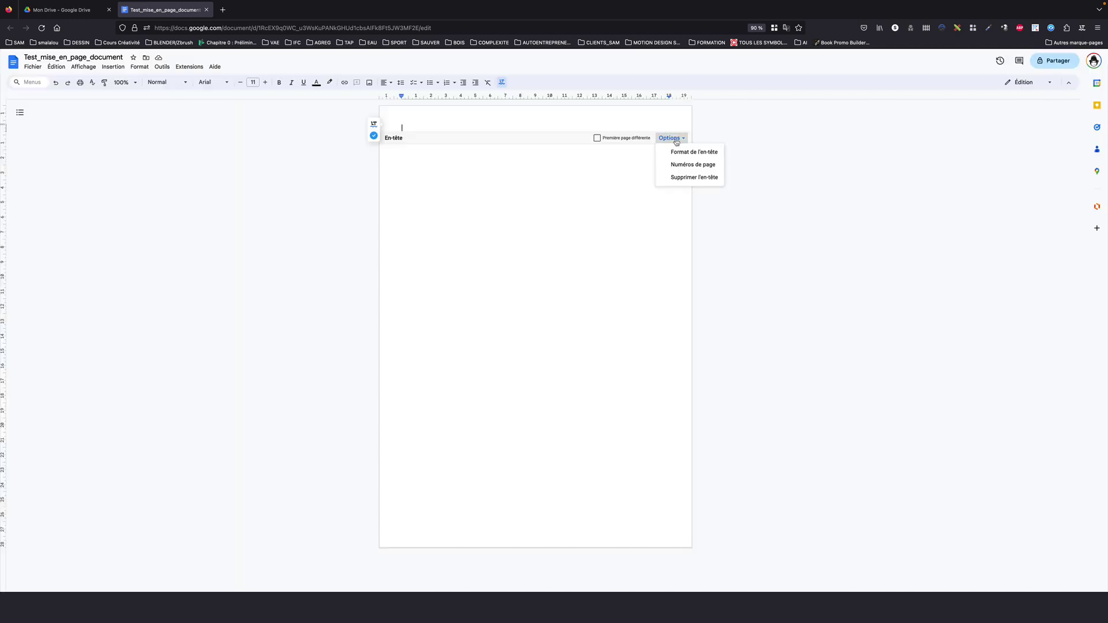
pyautogui.click(675, 165)
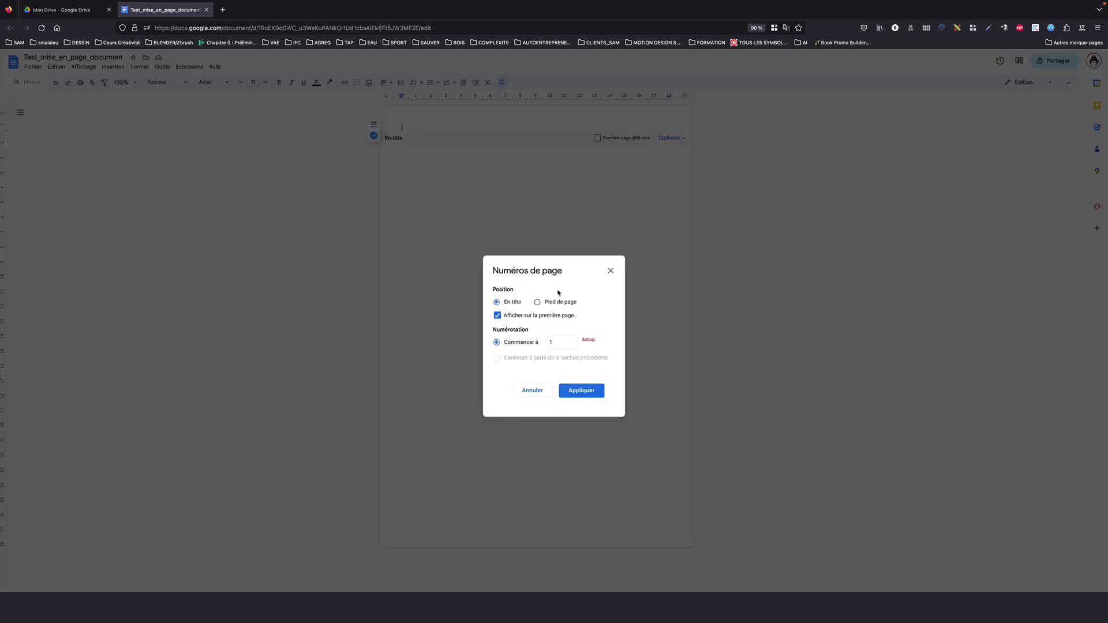
pyautogui.moveTo(577, 264); pyautogui.dragTo(548, 257)
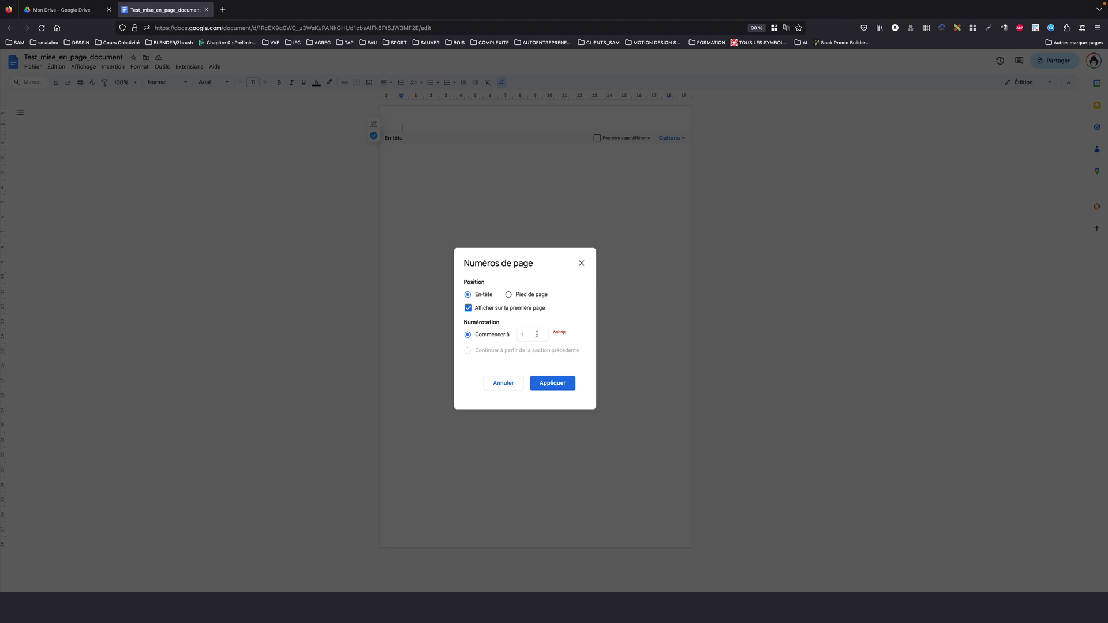
pyautogui.click(553, 384)
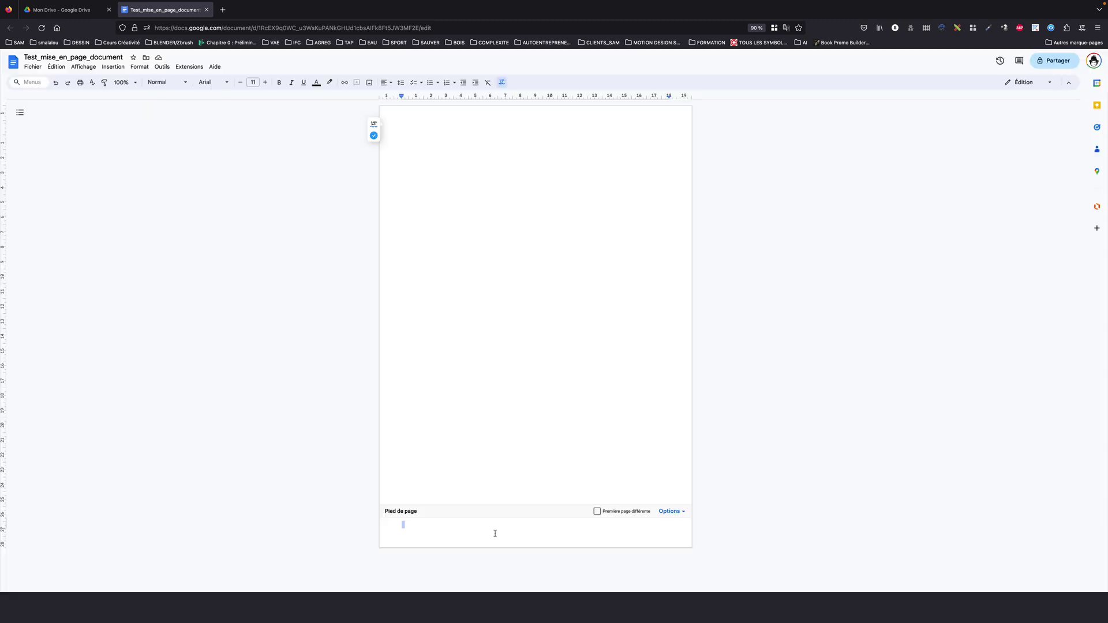
pyautogui.click(670, 512)
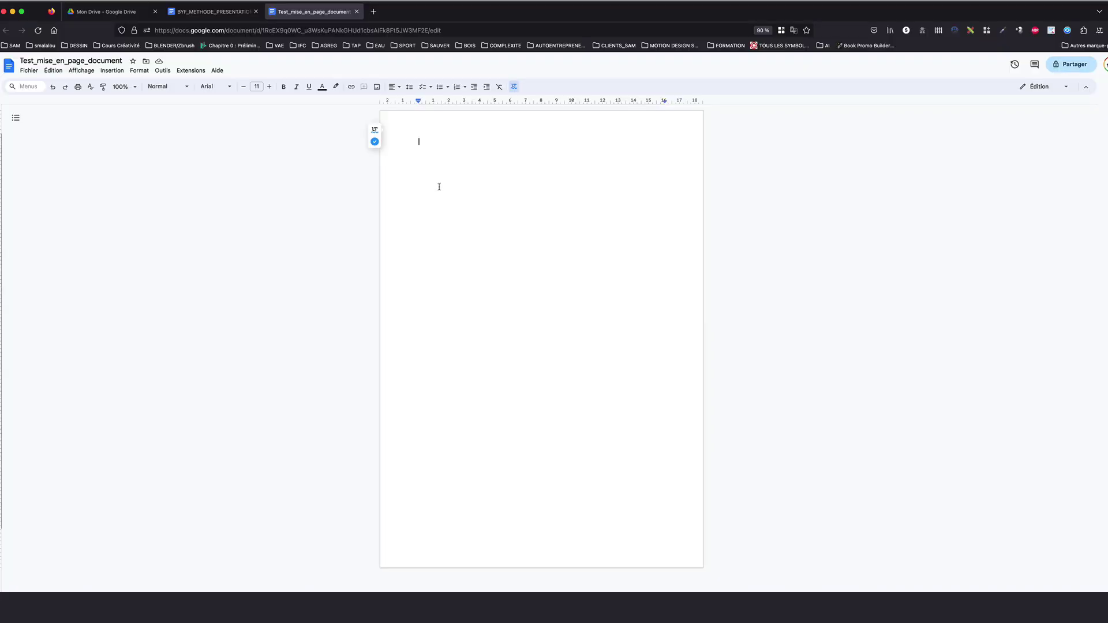
# Write the author's full name followed by "Méthodologie Devoir de mise en page" in the header
pyautogui.doubleClick(436, 131)
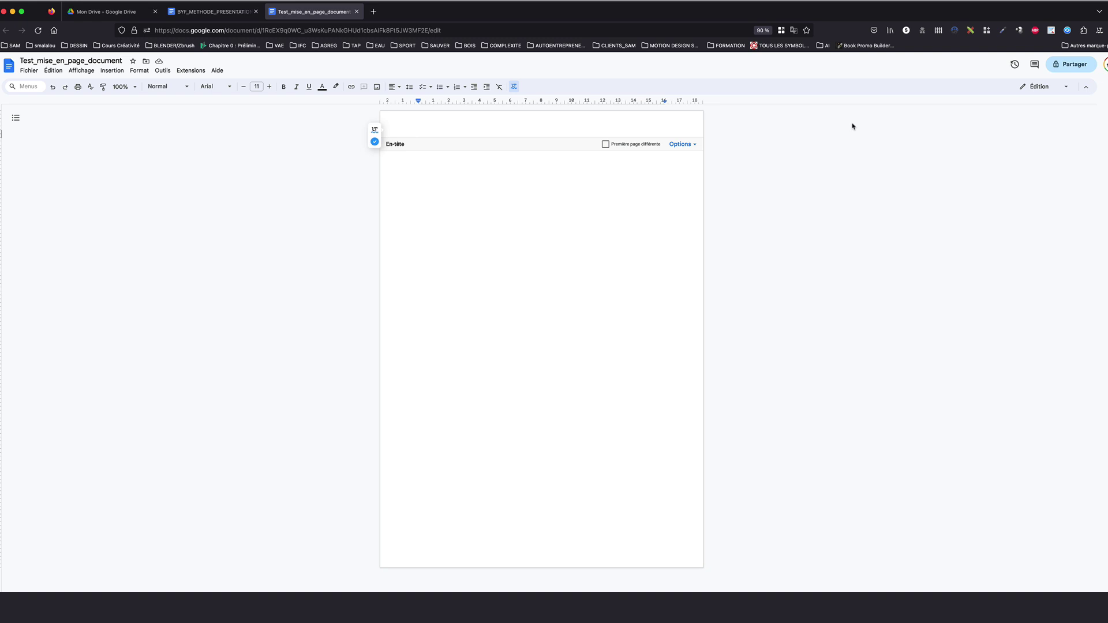
pyautogui.write('Samuel LOUART Méthodologie')
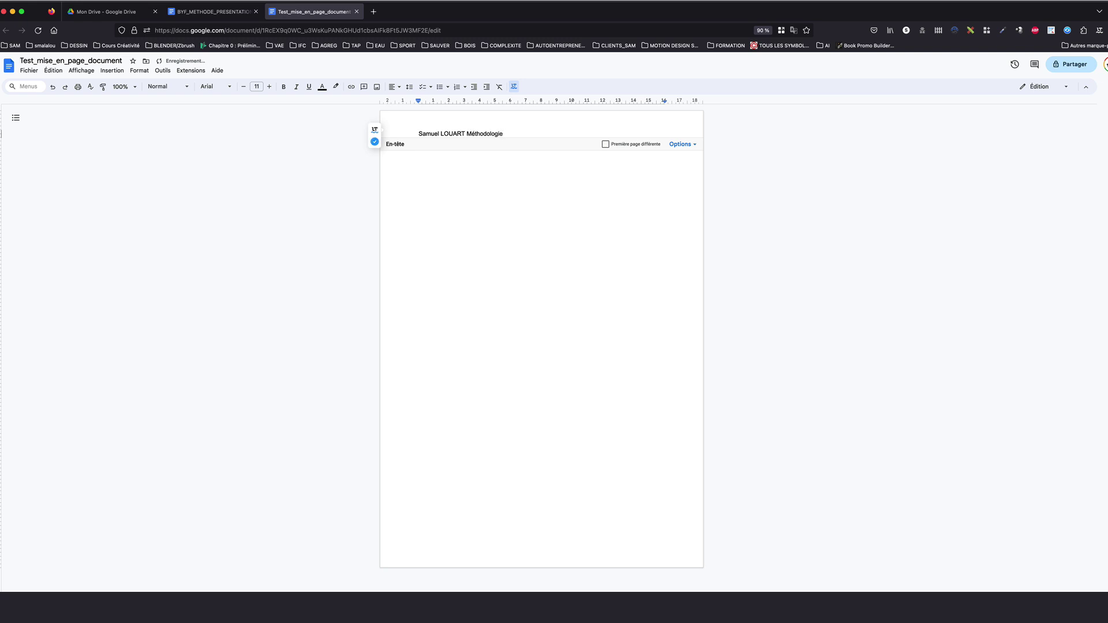
pyautogui.write(' Devoir de mise en page')
# Insert a horizontal line under the header text and remove the empty line below it
pyautogui.click(117, 74)
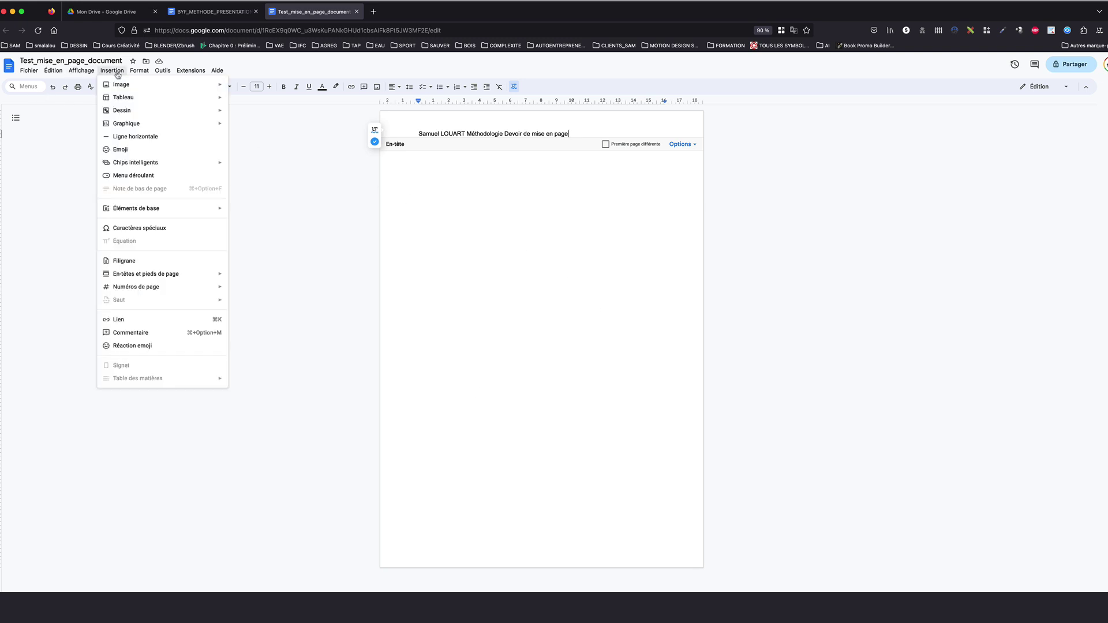
pyautogui.click(122, 136)
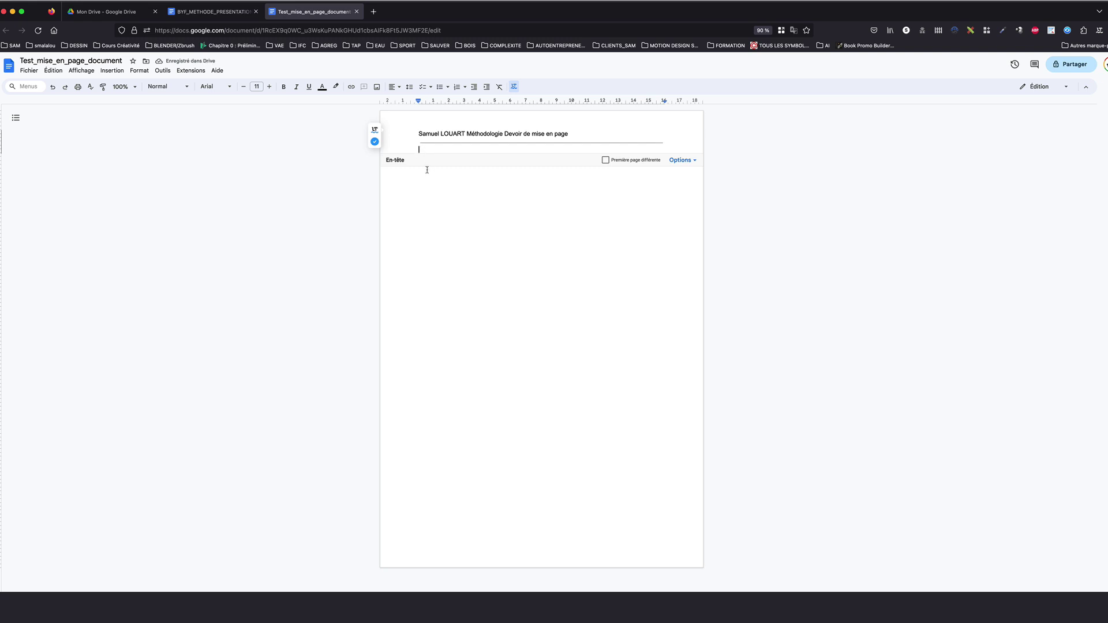
pyautogui.press('BackSpace')
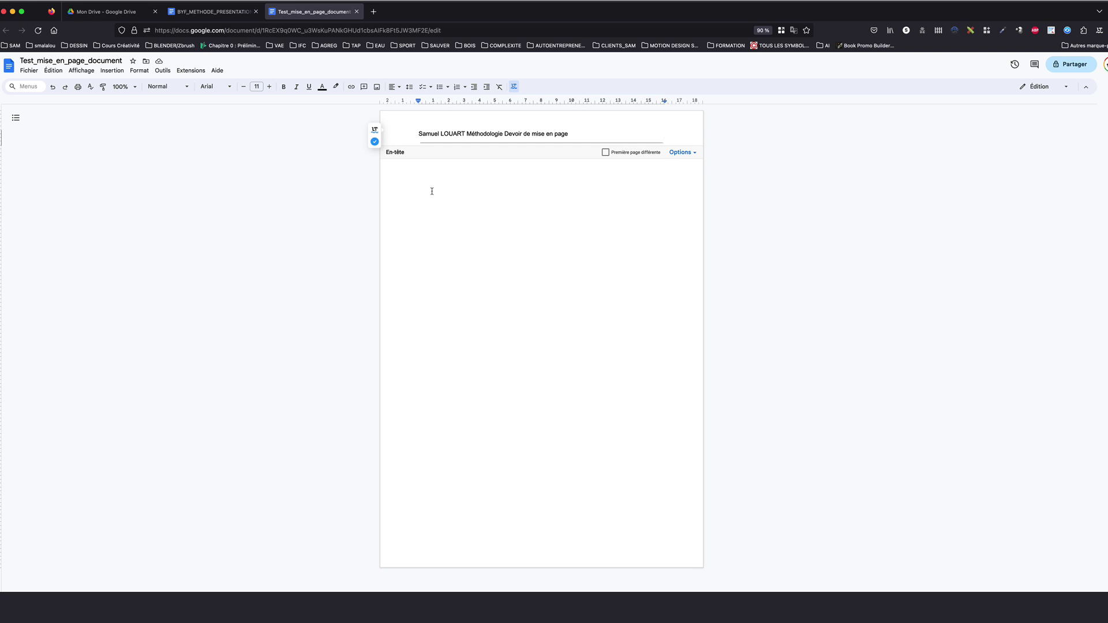
# Reduce the header text's font size to 9
pyautogui.moveTo(414, 133); pyautogui.dragTo(570, 134)
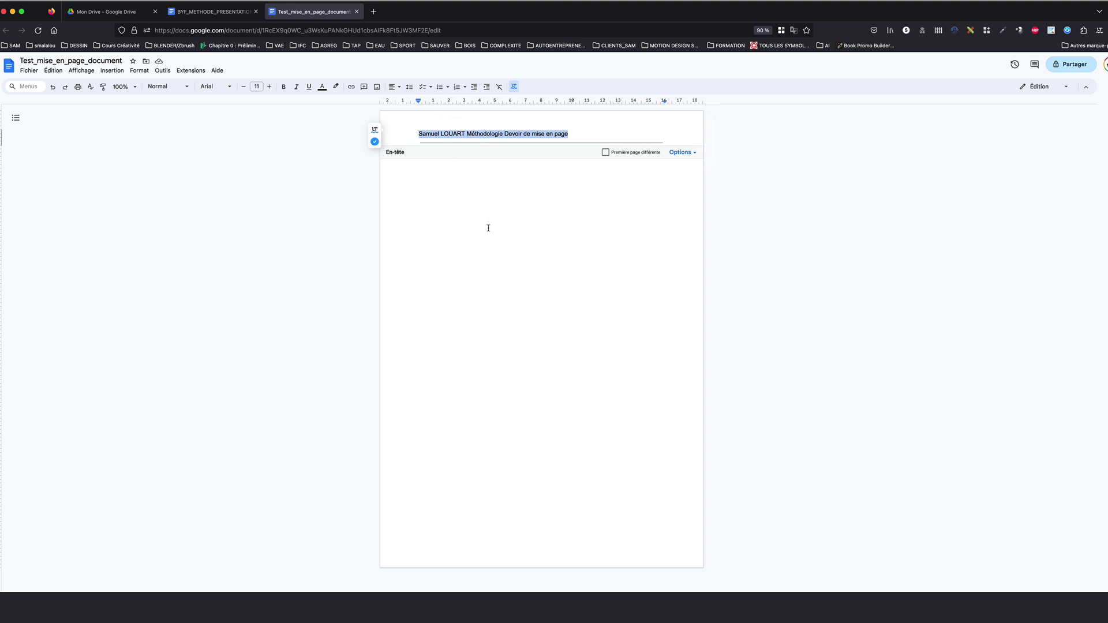
pyautogui.click(244, 86)
pyautogui.click(243, 87)
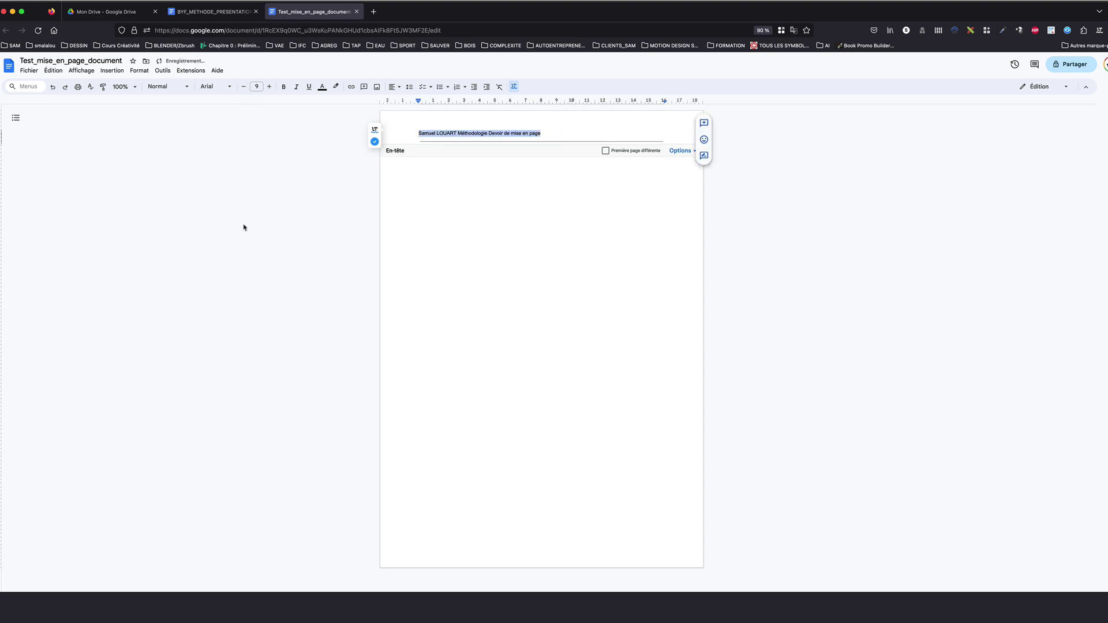
# Separate the header's three texts with tabs and add a centred tab stop at about 8.5 cm for "Méthodologie"
pyautogui.click(458, 134)
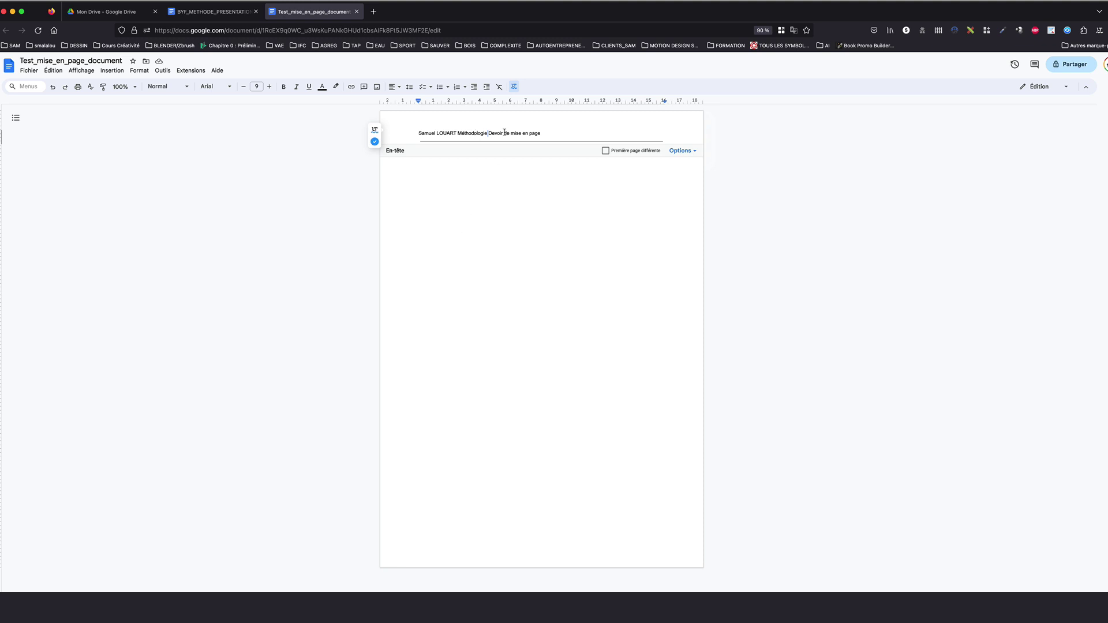
pyautogui.press('Tab')
pyautogui.hotkey('shift', 'Left')
pyautogui.rightClick(526, 102)
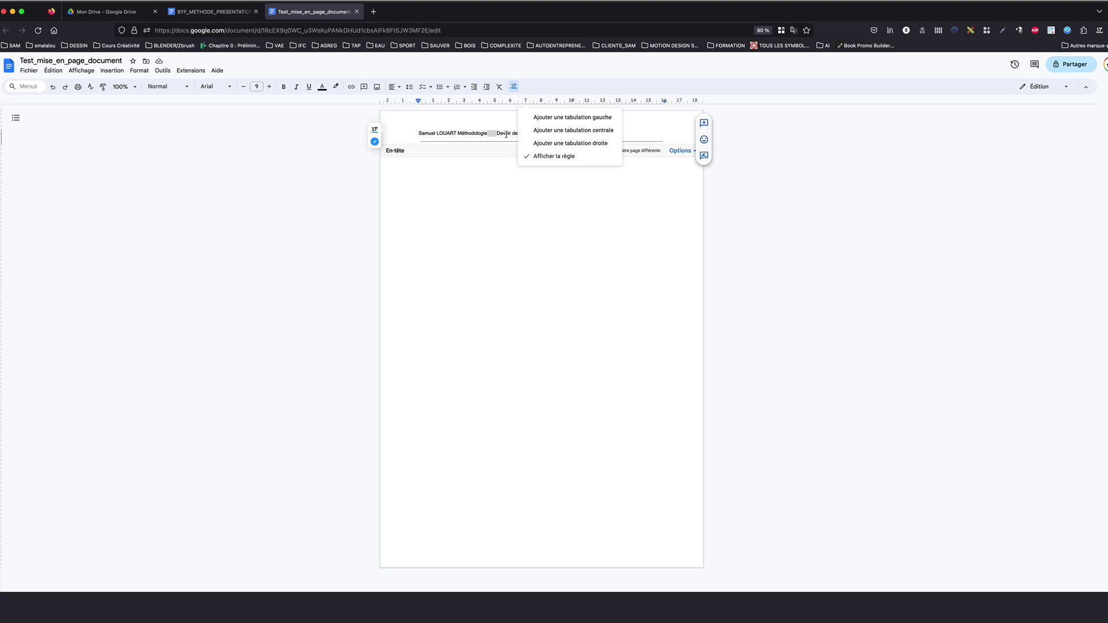
pyautogui.click(542, 132)
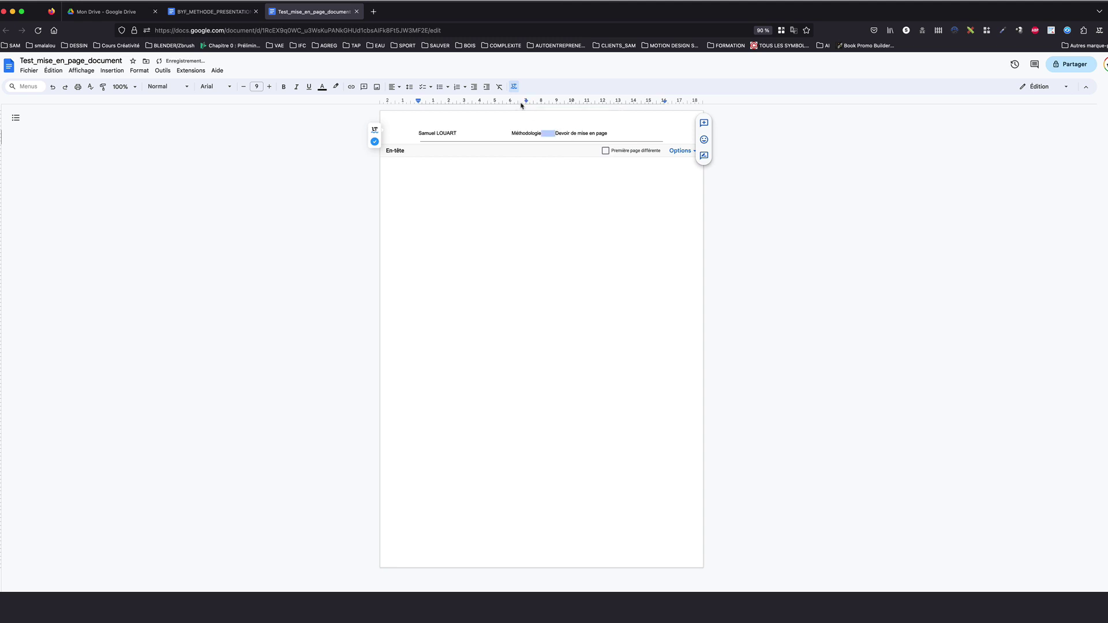
pyautogui.moveTo(525, 101); pyautogui.dragTo(549, 103)
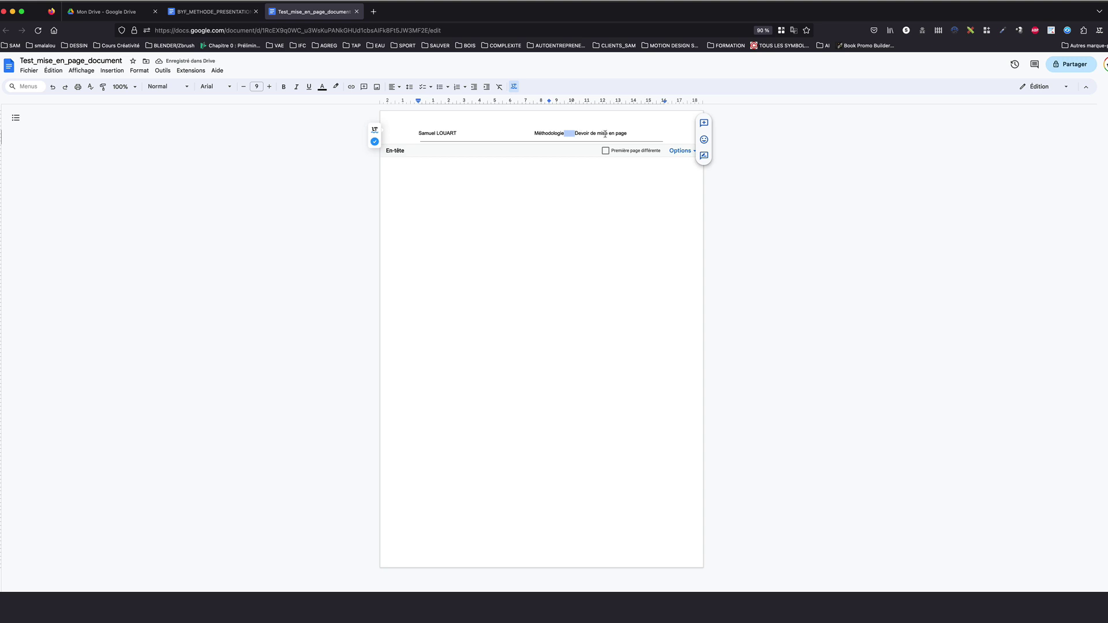
# Add a right-aligned tab stop at the header's right margin and move the centred stop to about 7.7 cm
pyautogui.click(650, 101)
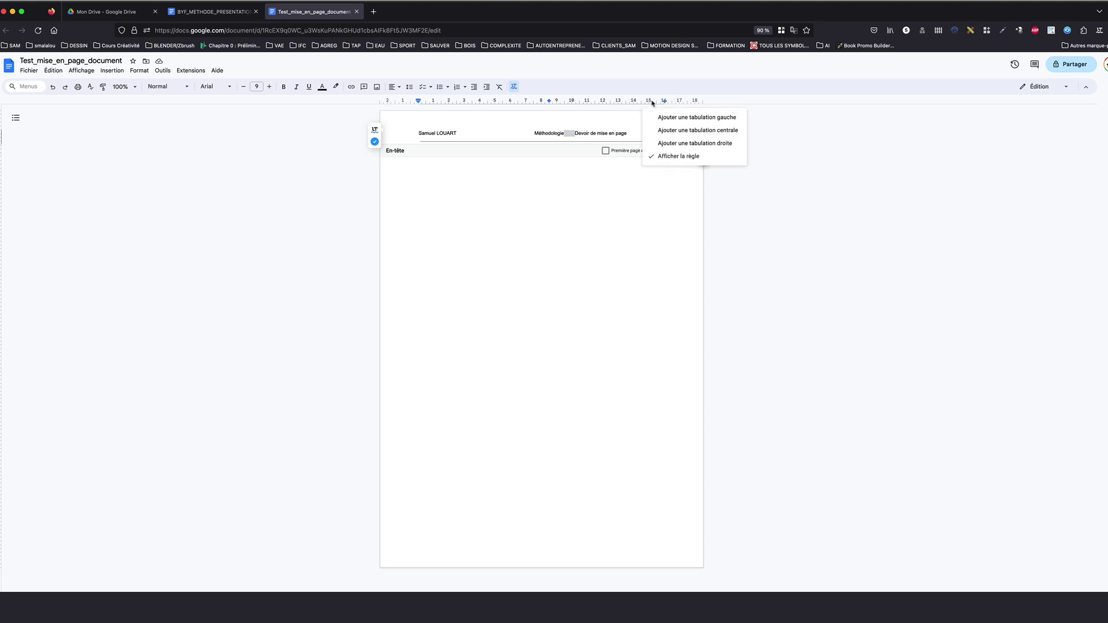
pyautogui.click(703, 148)
pyautogui.moveTo(649, 101); pyautogui.dragTo(664, 102)
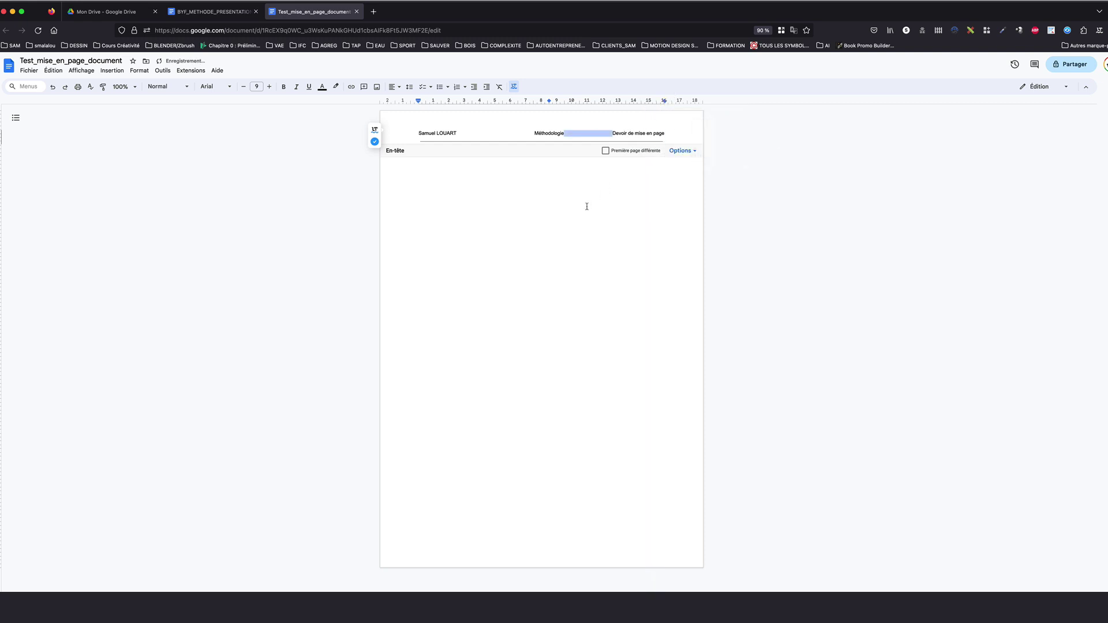
pyautogui.click(566, 133)
pyautogui.moveTo(549, 101); pyautogui.dragTo(536, 102)
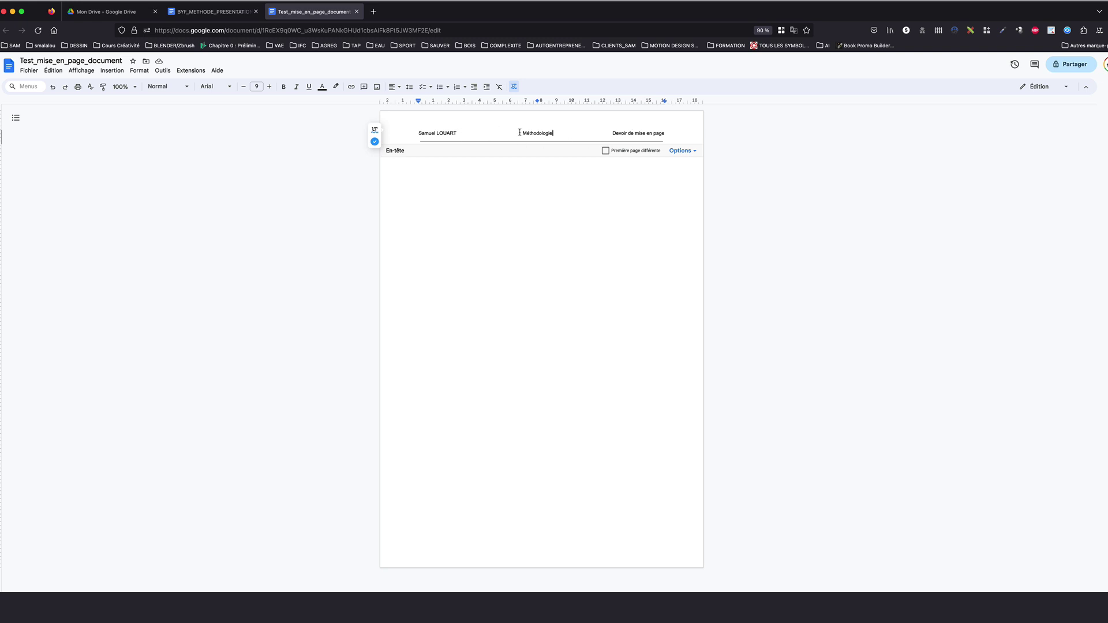
# Make the author's name in the header bold and return to the document body
pyautogui.tripleClick(459, 133)
pyautogui.press('super+b')
pyautogui.click(454, 128)
pyautogui.click(417, 198)
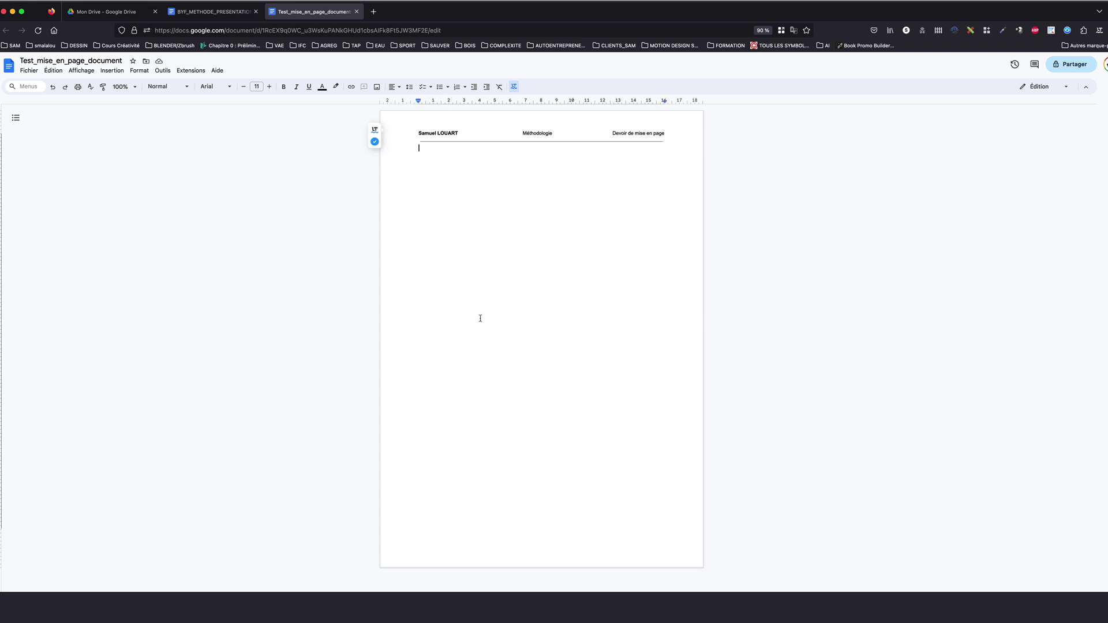
# Insert a horizontal line in the footer and remove the empty line above it
pyautogui.doubleClick(462, 549)
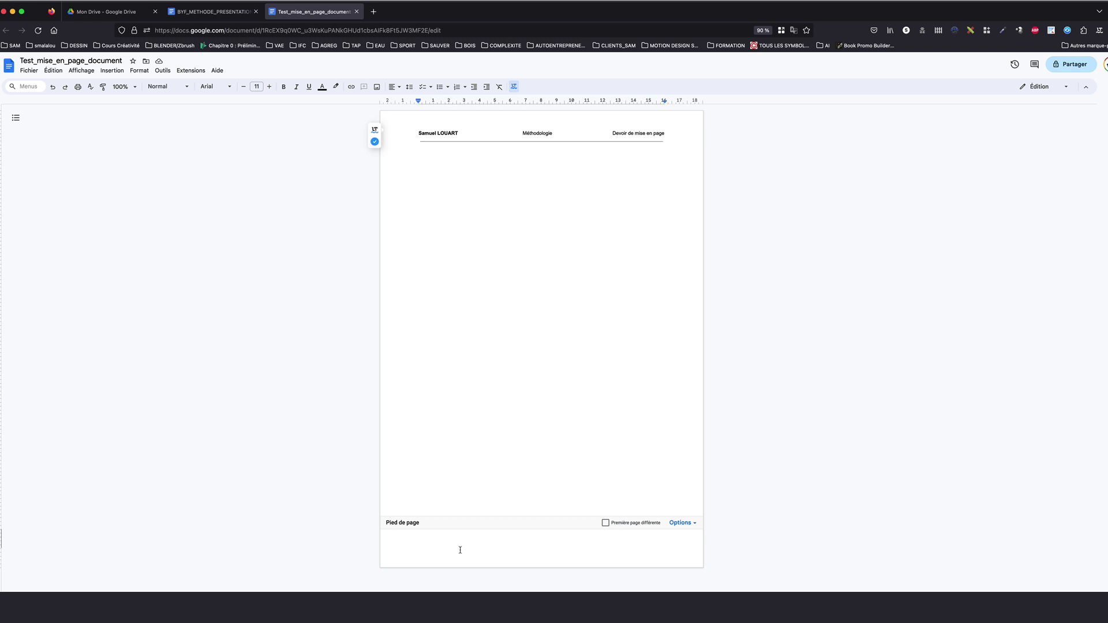
pyautogui.click(110, 71)
pyautogui.click(122, 134)
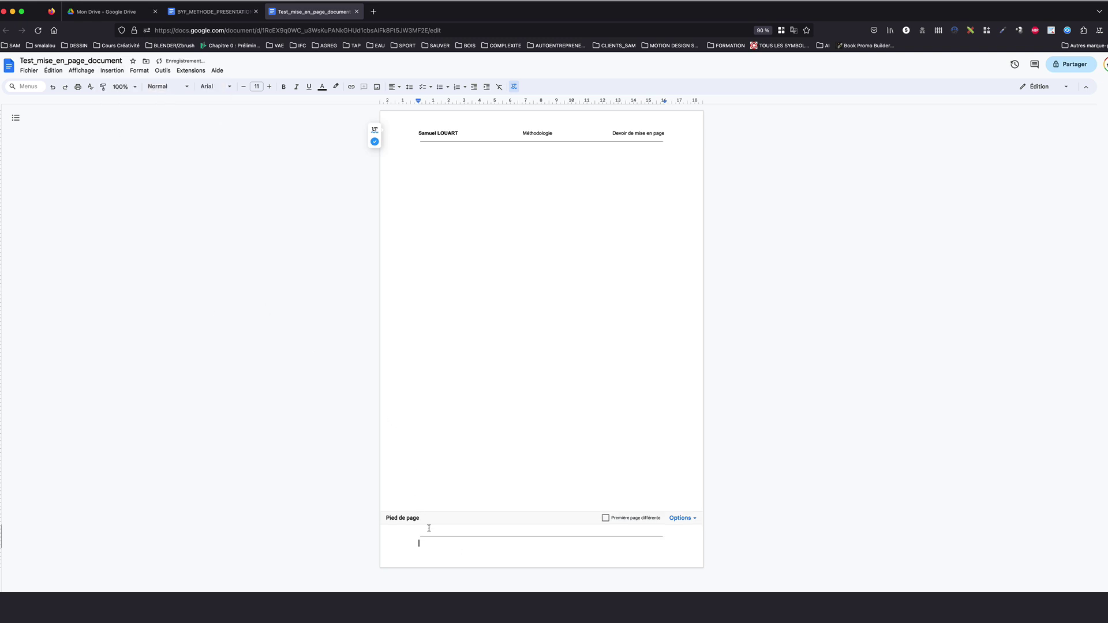
pyautogui.press('Return')
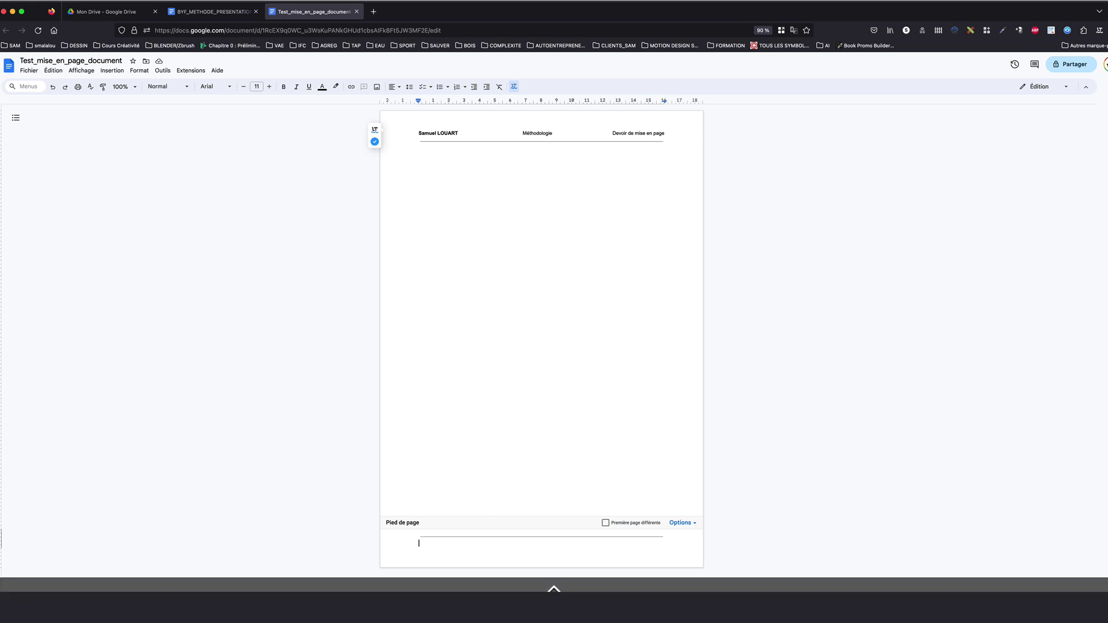
# Write "Master MDCM" and "Année 2023-2024" below the footer line, followed by a tab
pyautogui.write('Master MDCM')
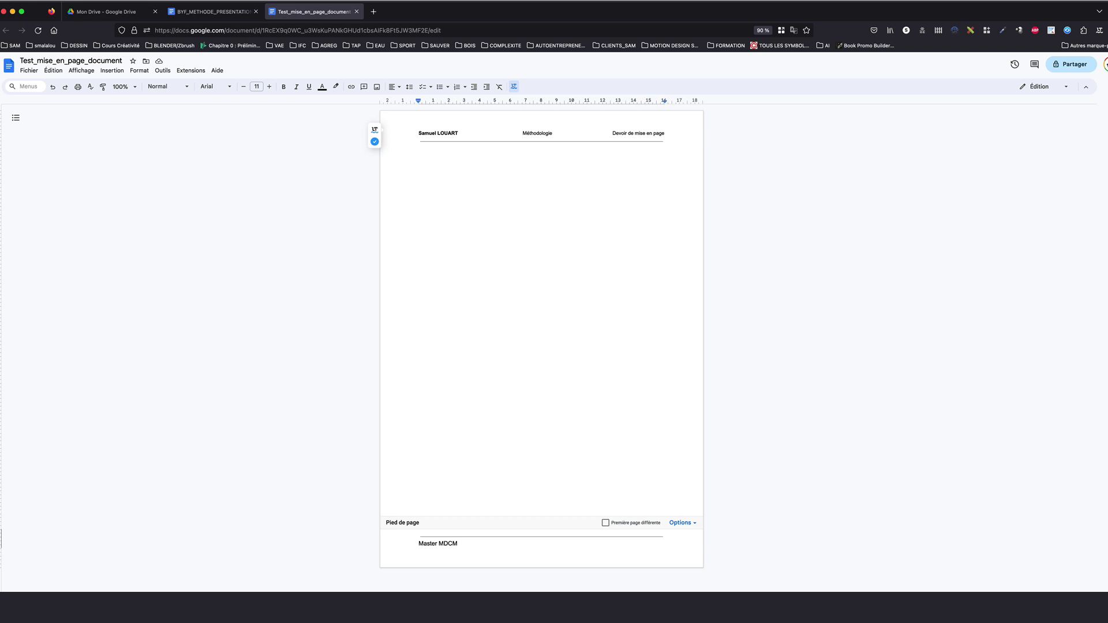
pyautogui.write('Année 2023-2024')
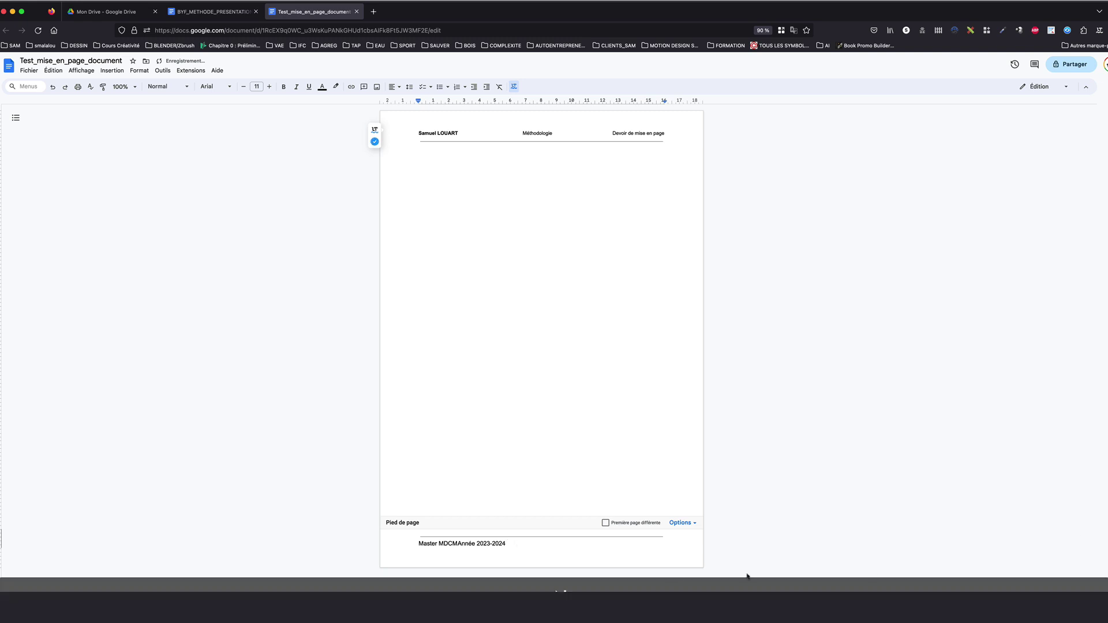
pyautogui.press('Tab')
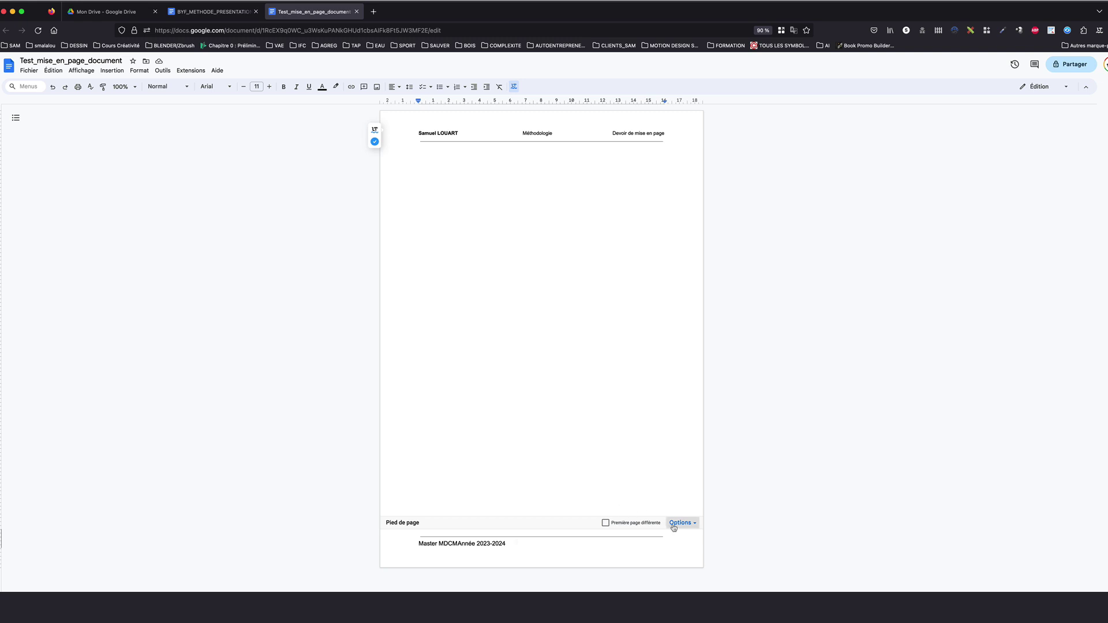
# Insert the page number, a slash and the total page count at the end of the footer text
pyautogui.click(110, 71)
pyautogui.moveTo(201, 290)
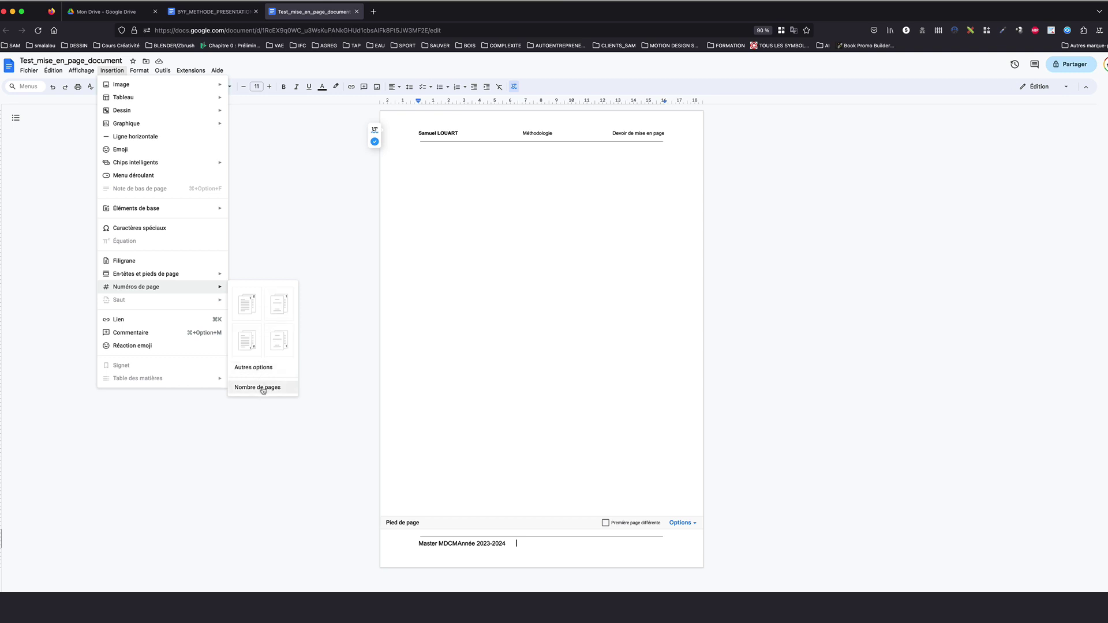
pyautogui.click(248, 342)
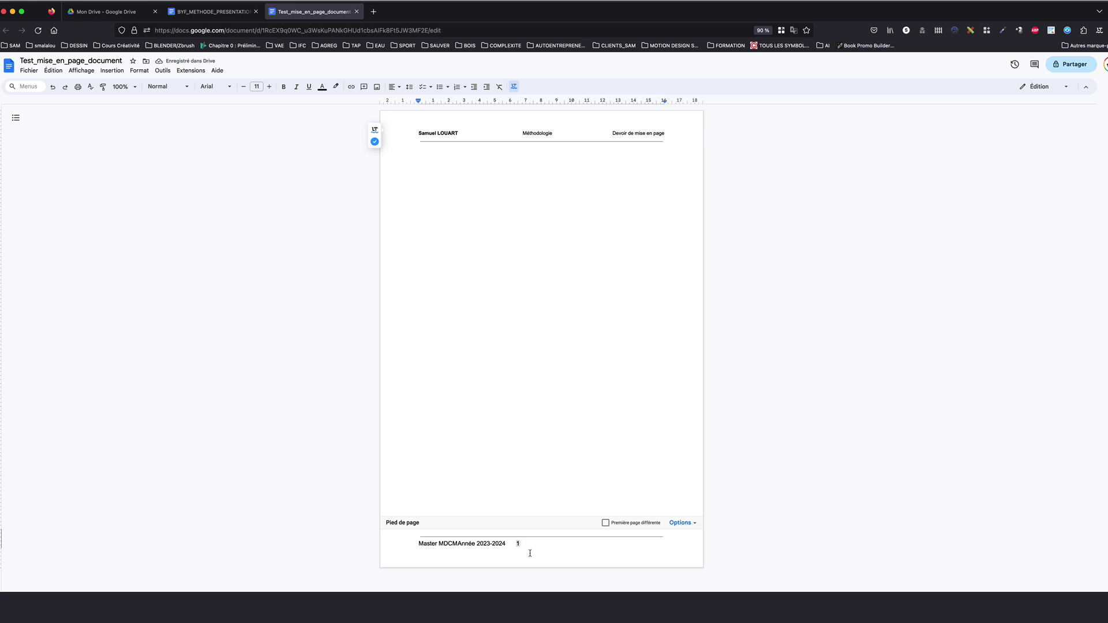
pyautogui.write('/')
pyautogui.click(112, 70)
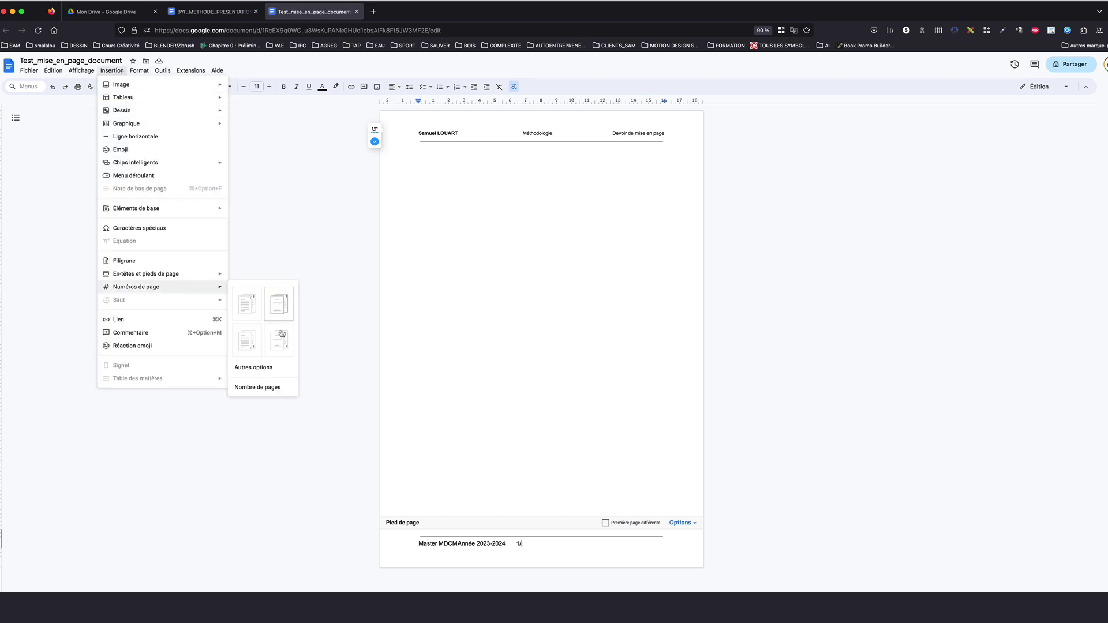
pyautogui.click(272, 388)
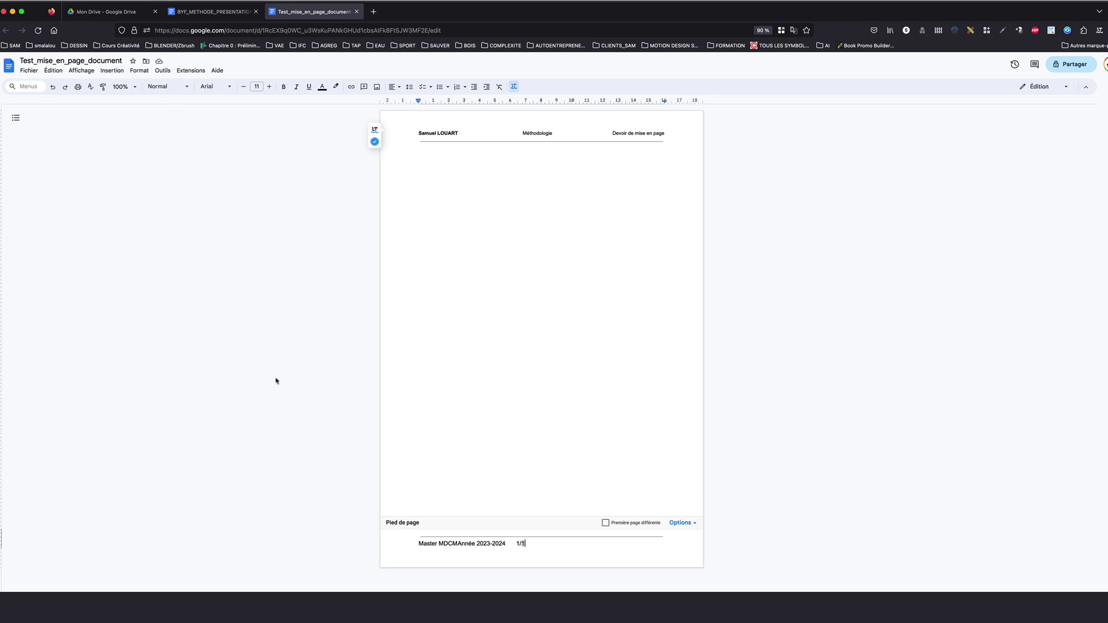
# Separate "Master MDCM" from "Année 2023-2024" with a tab and a centred tab stop at about 8.3 cm
pyautogui.click(458, 543)
pyautogui.click(546, 103)
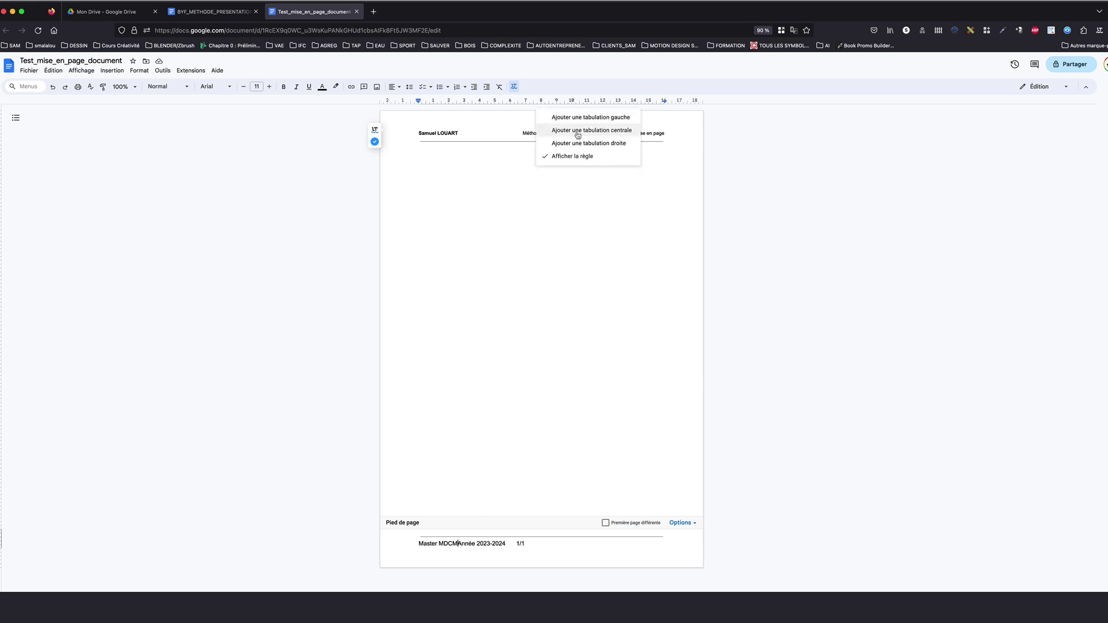
pyautogui.click(577, 131)
pyautogui.press('Tab')
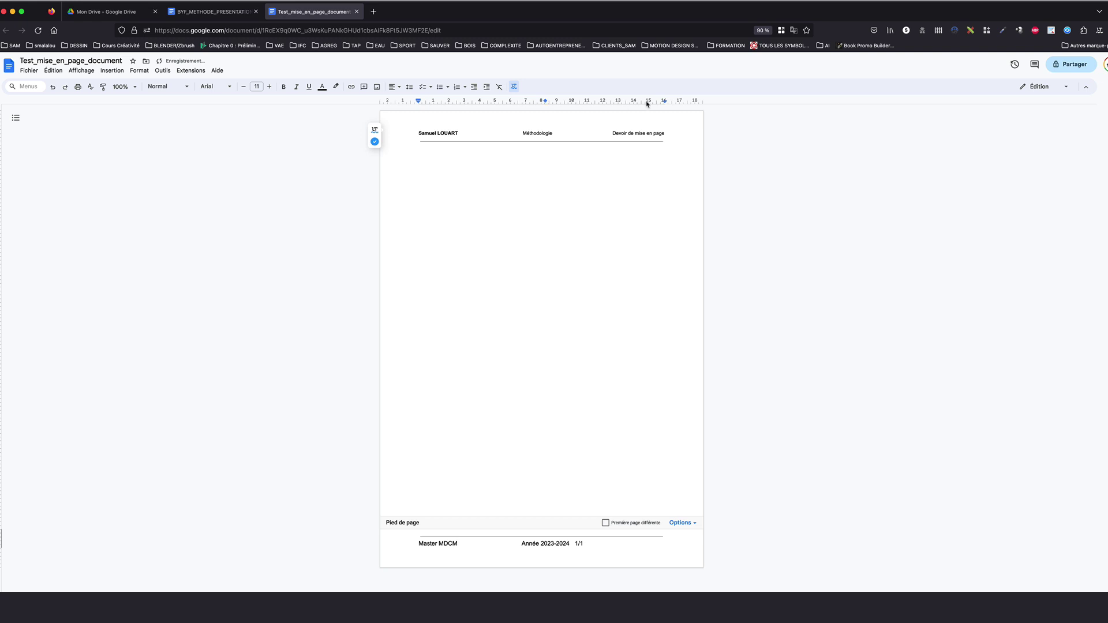
# Add a right-aligned tab stop at the footer's right margin and shift the centred stop to about 8.5 cm
pyautogui.click(650, 103)
pyautogui.click(664, 143)
pyautogui.click(663, 101)
pyautogui.moveTo(547, 104); pyautogui.dragTo(549, 101)
# Reduce the font size of "Master MDCM" and "Année 2023-2024" in the footer to 9
pyautogui.doubleClick(452, 546)
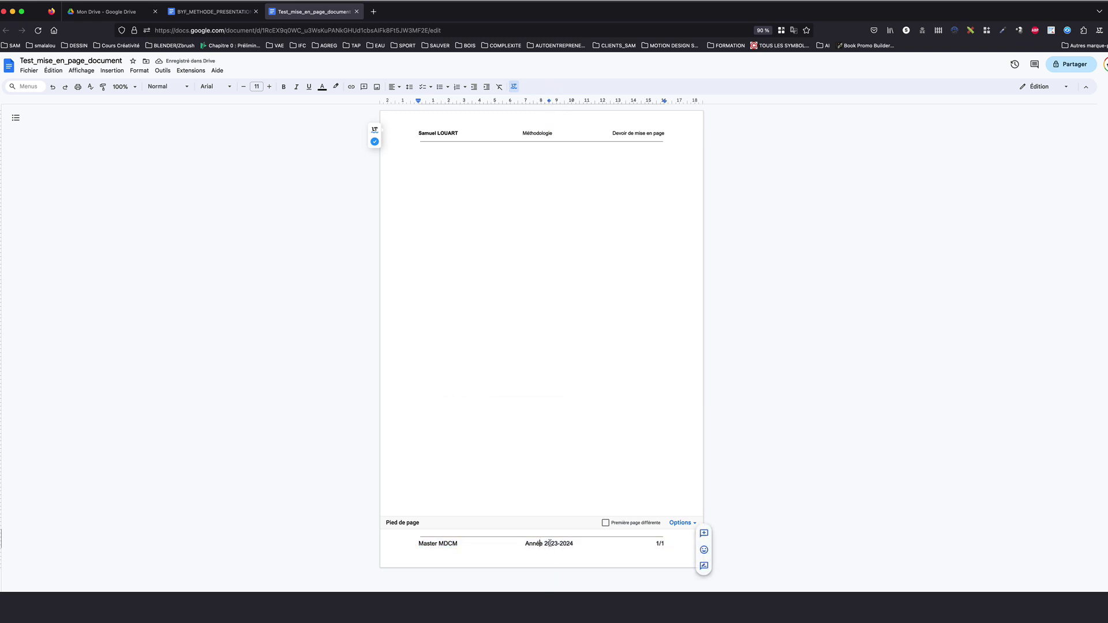
pyautogui.moveTo(575, 544); pyautogui.dragTo(402, 544)
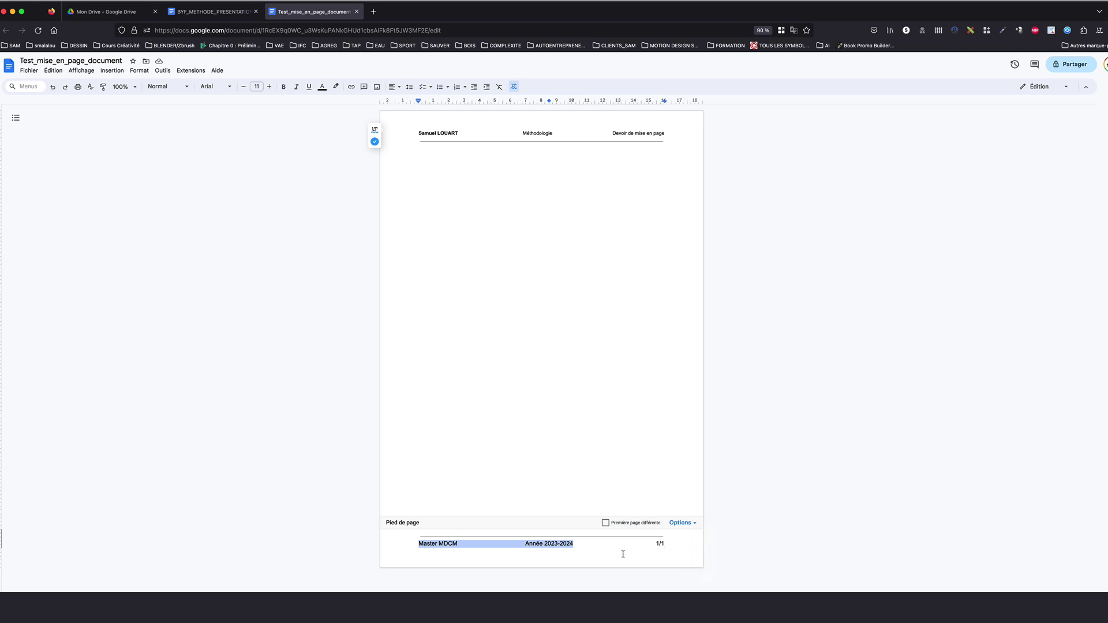
pyautogui.press('super+shift+comma')
pyautogui.press('super+shift+comma')
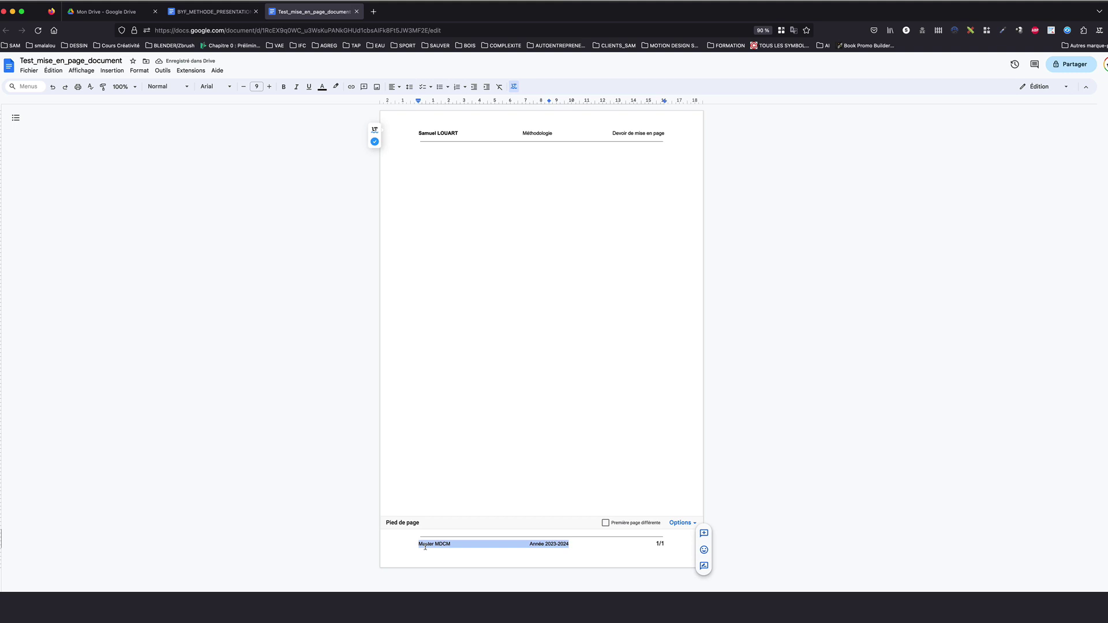
# Make the current page number in the footer bold and return to the document body
pyautogui.click(657, 545)
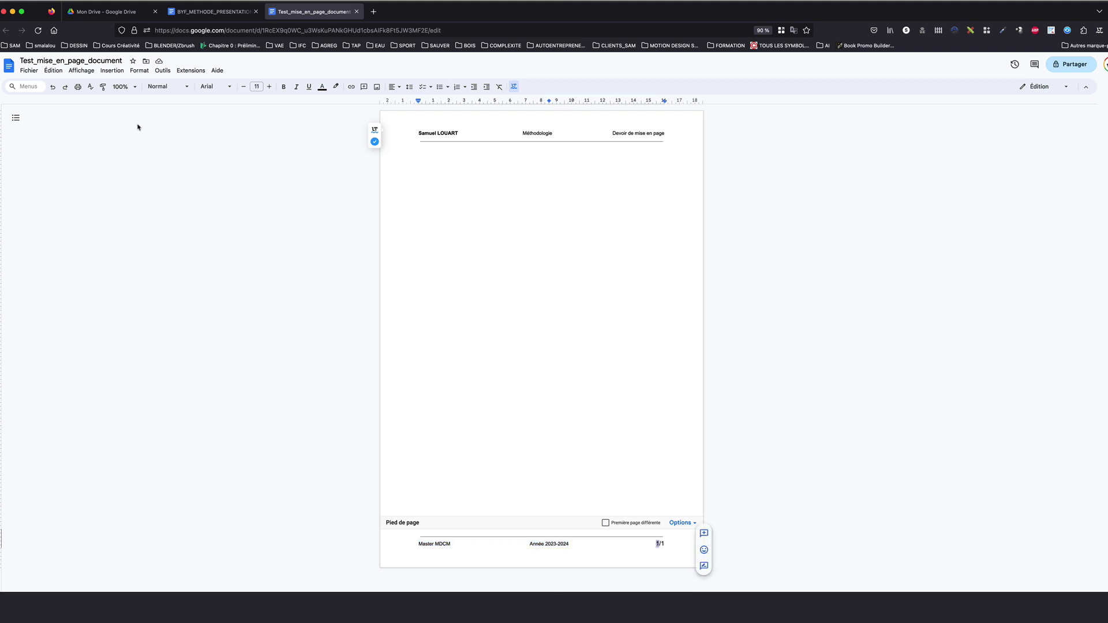
pyautogui.click(283, 87)
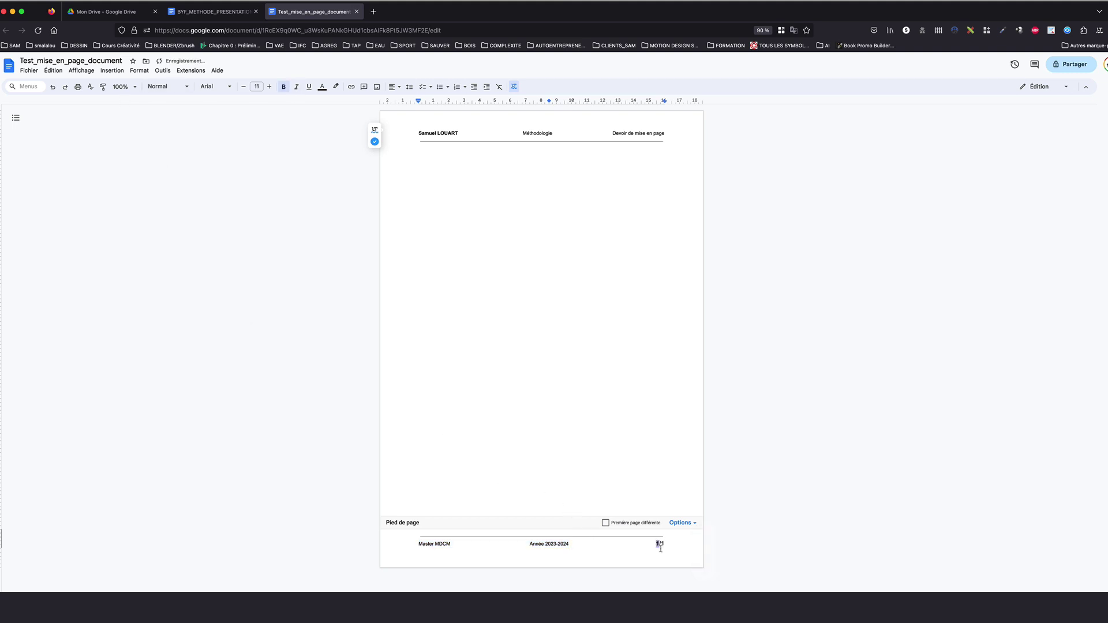
pyautogui.click(586, 440)
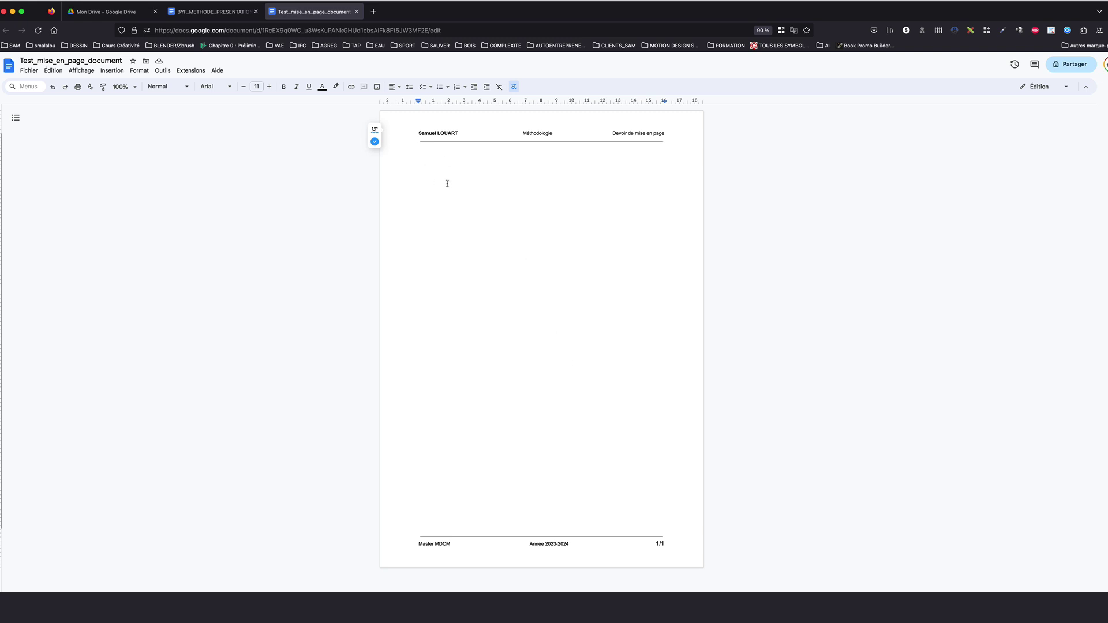
# Examine the paragraph styles from Normal and Titre to Titre 3, with their options for applying and updating each style
pyautogui.click(173, 87)
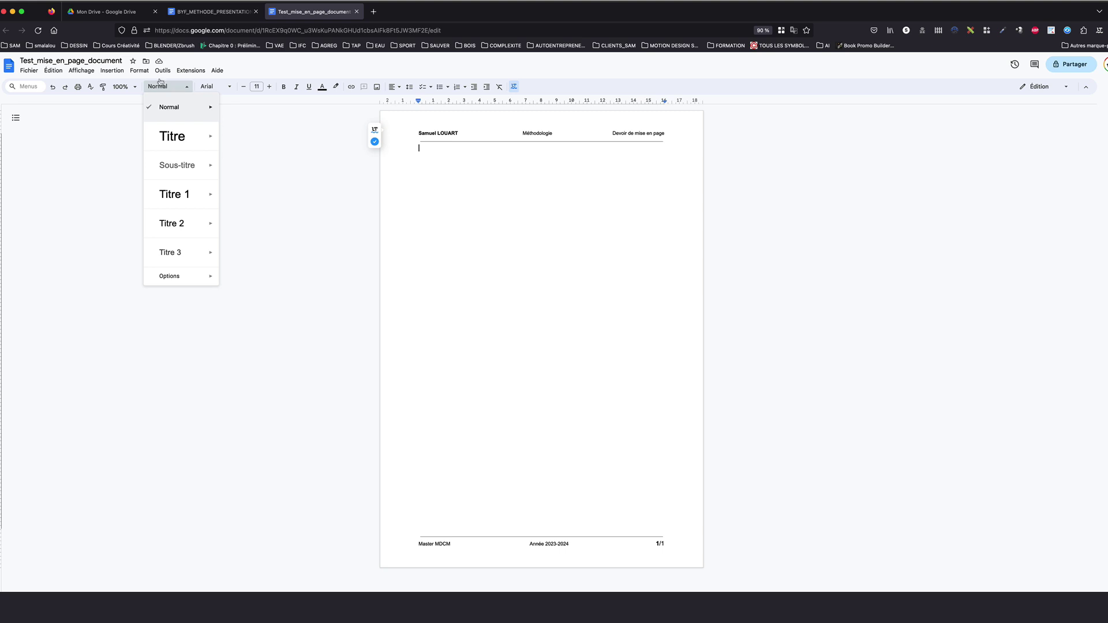
pyautogui.moveTo(179, 142)
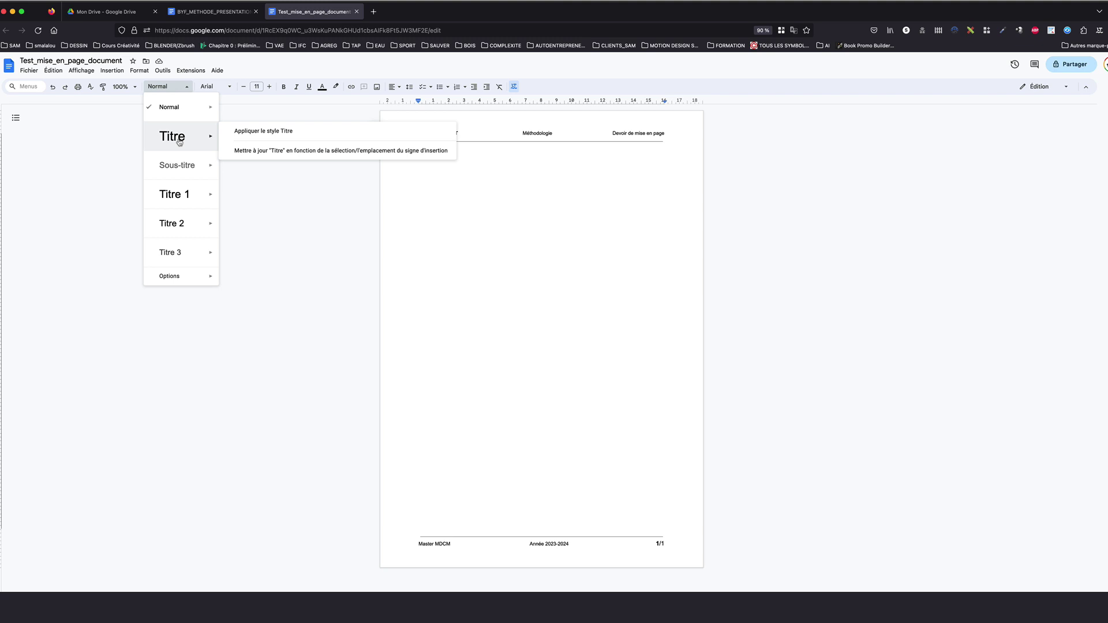
pyautogui.moveTo(183, 171)
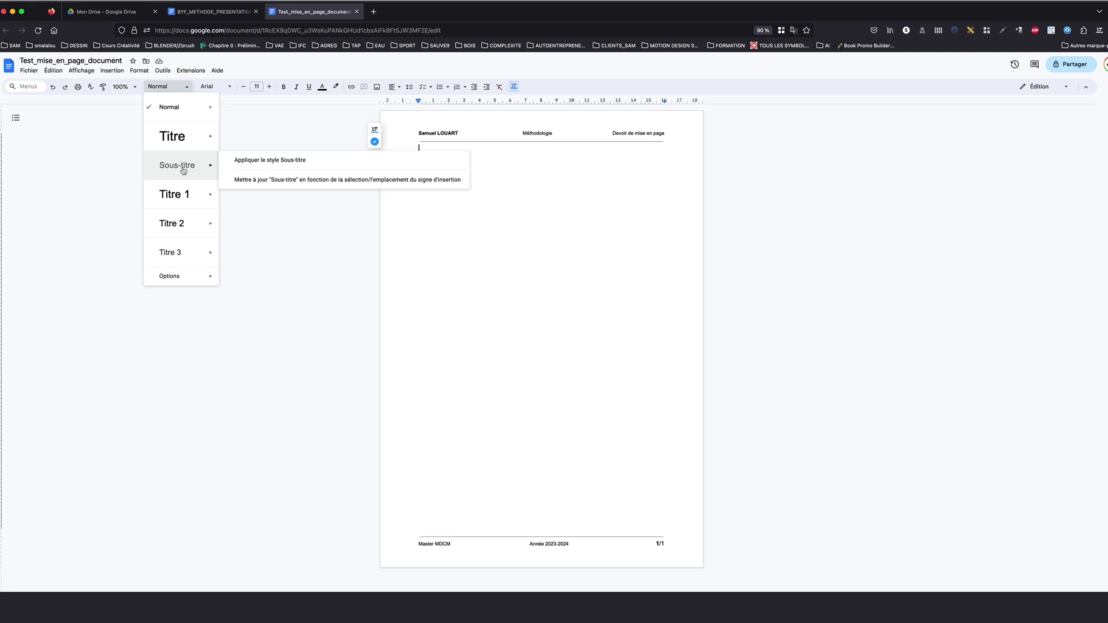
pyautogui.moveTo(187, 250)
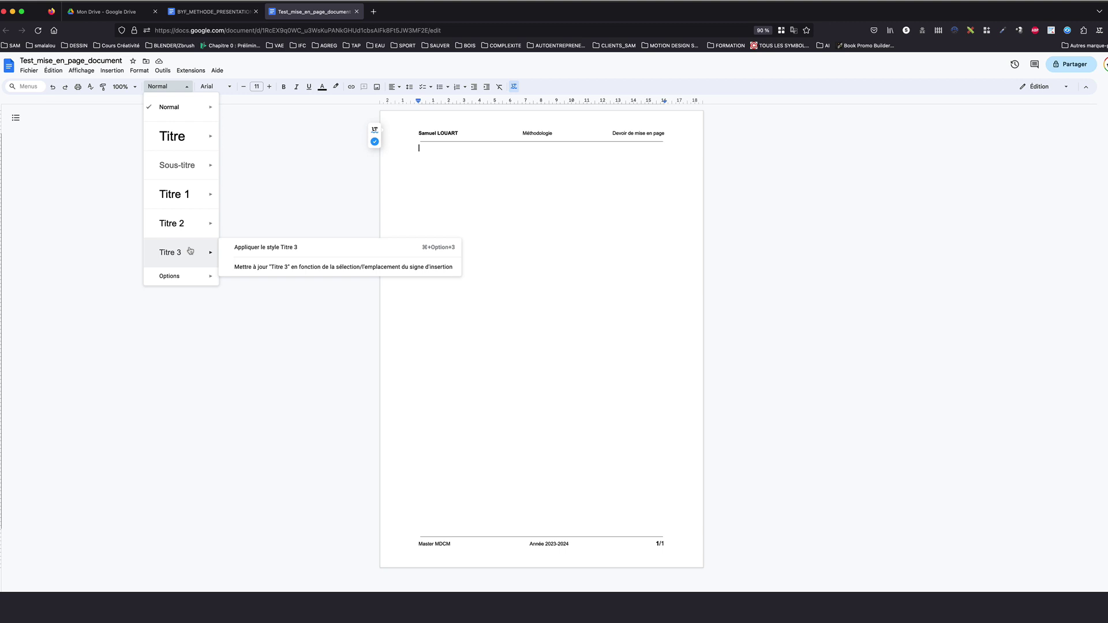
pyautogui.moveTo(181, 194)
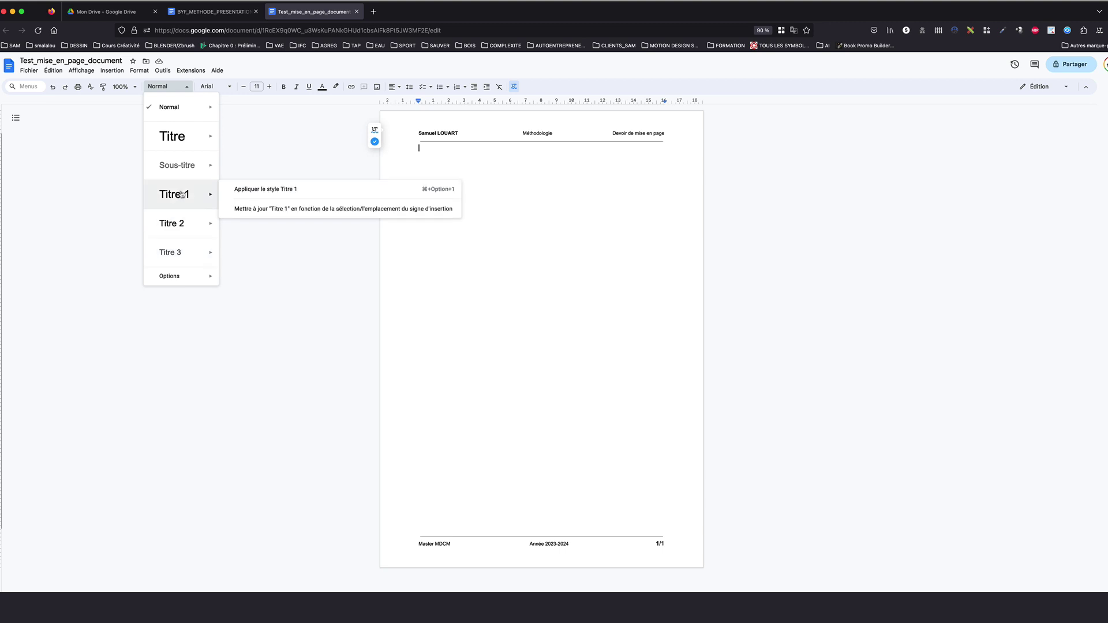
pyautogui.moveTo(185, 230)
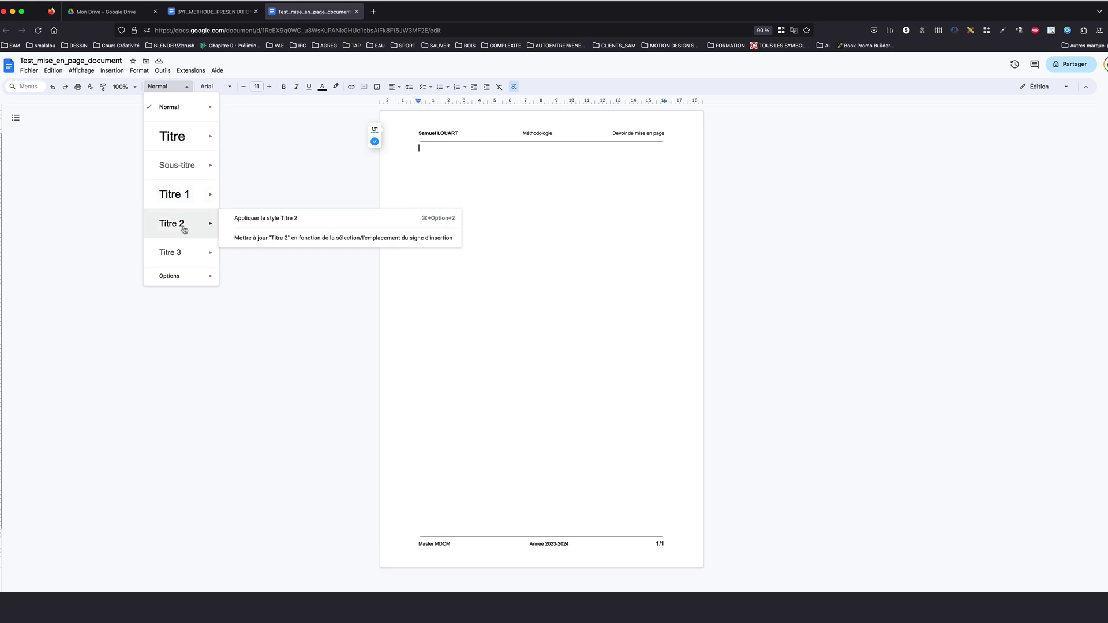
pyautogui.moveTo(197, 249)
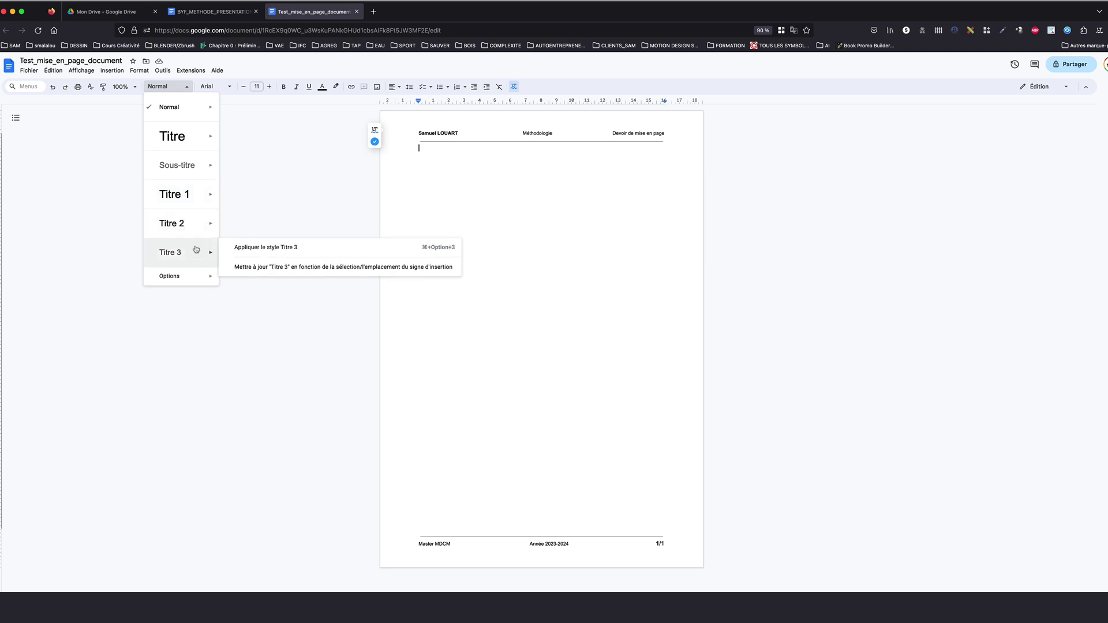
pyautogui.moveTo(201, 111)
pyautogui.moveTo(189, 276)
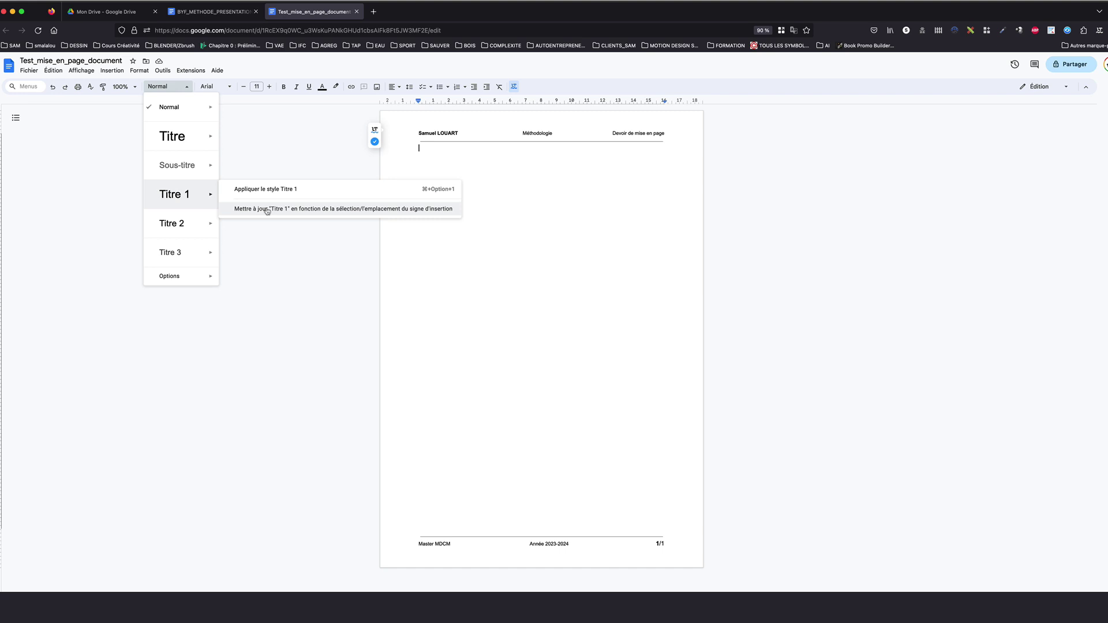
pyautogui.click(475, 175)
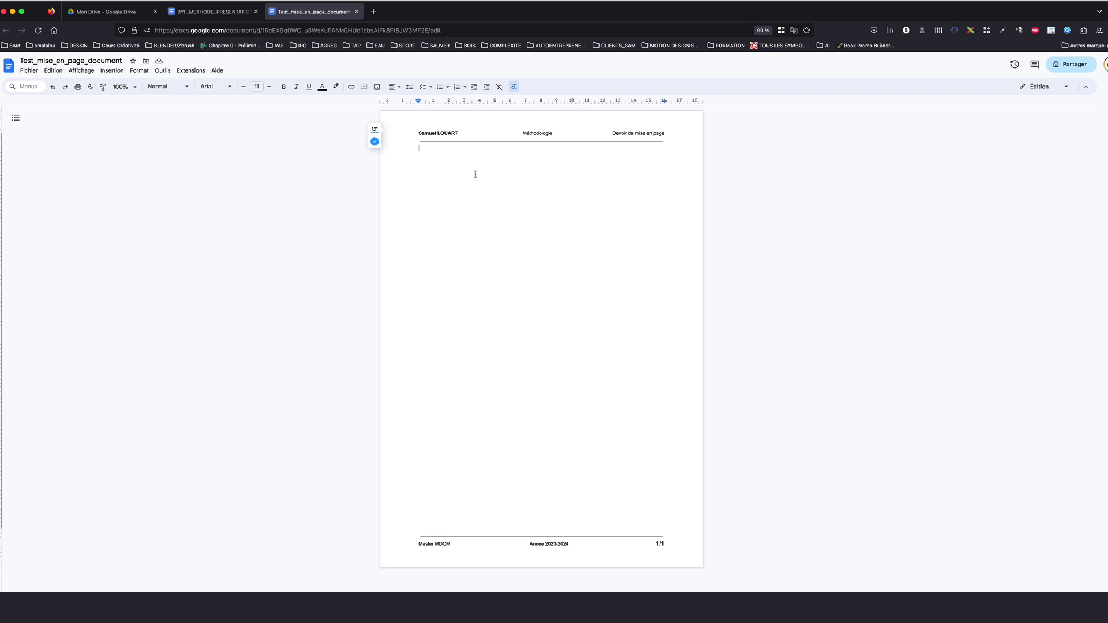
# Paste the sample text into the document body and apply the Titre and Sous-titre styles to its first two lines
pyautogui.hotkey('ctrl', 'v')
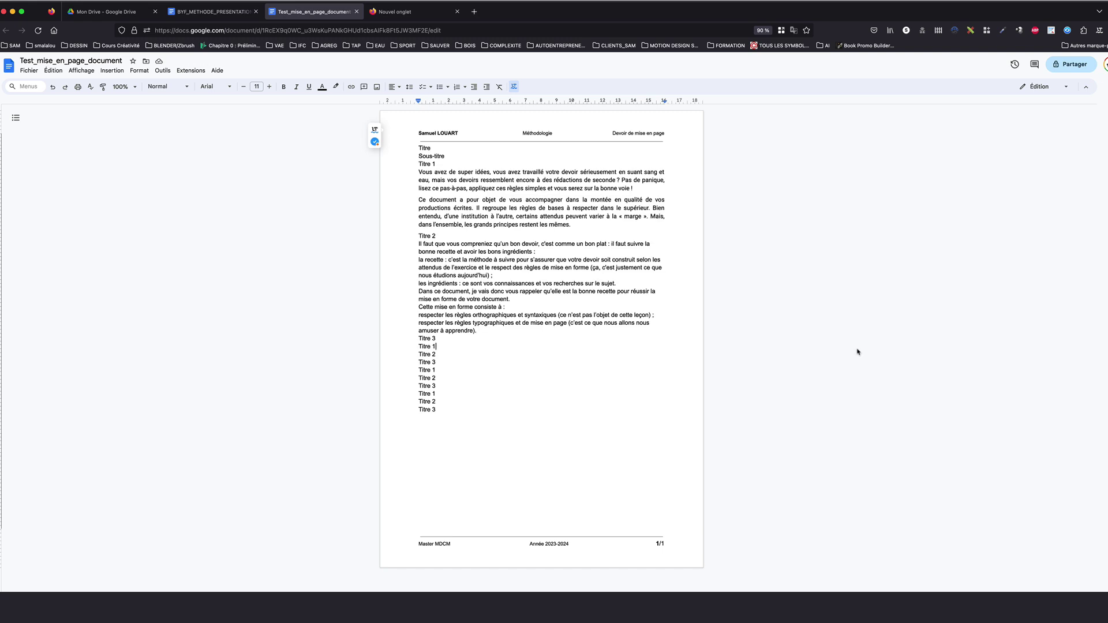
pyautogui.click(423, 148)
pyautogui.click(167, 86)
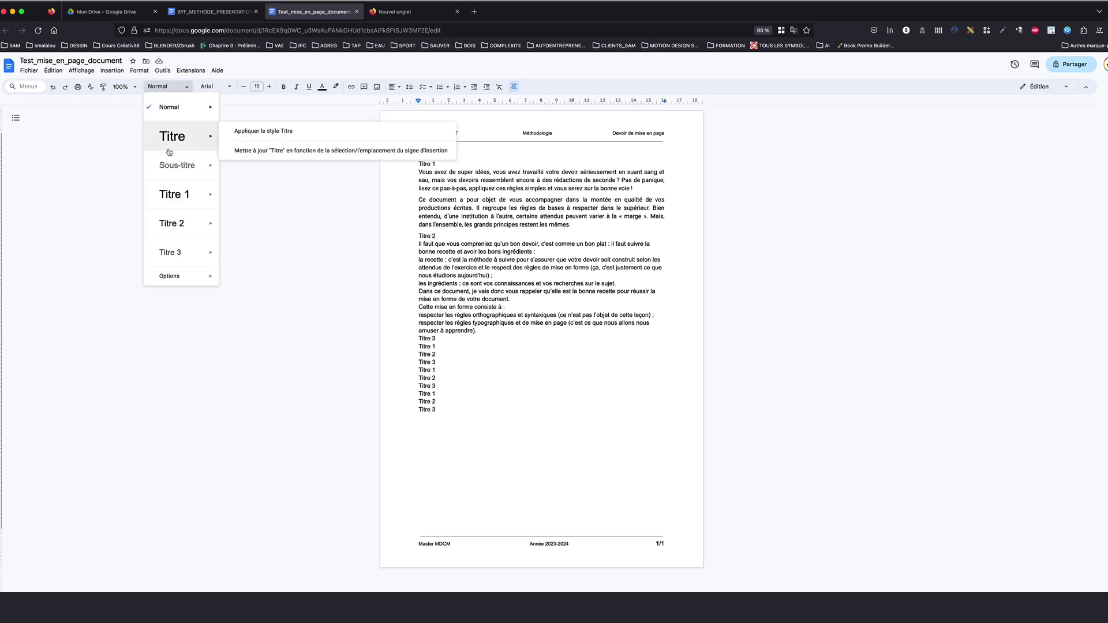
pyautogui.click(168, 148)
pyautogui.click(429, 168)
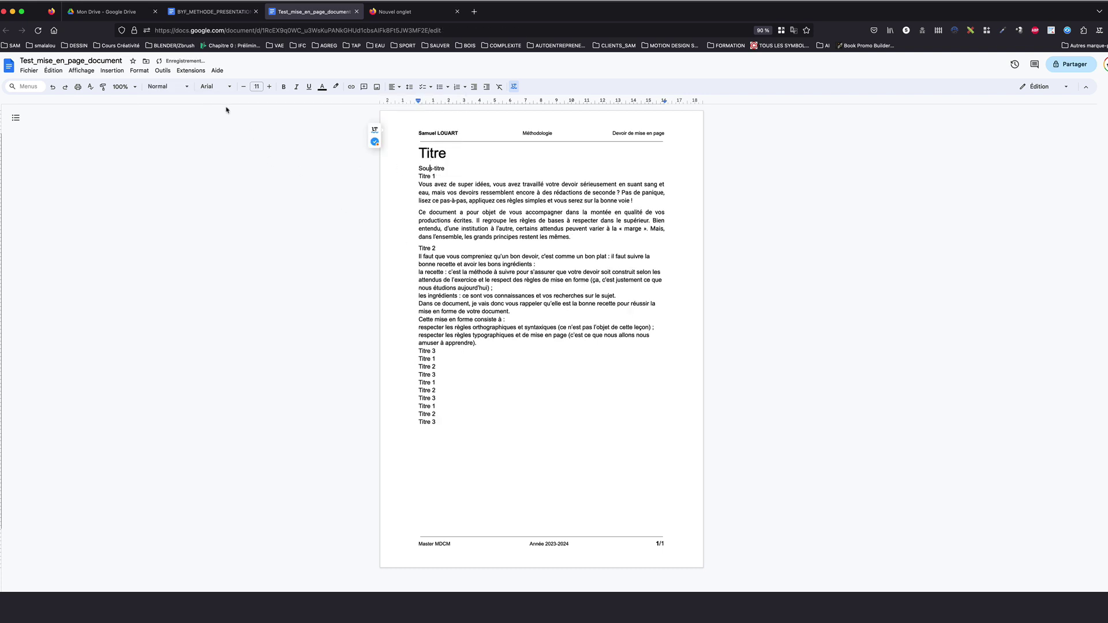
pyautogui.click(168, 86)
pyautogui.click(182, 163)
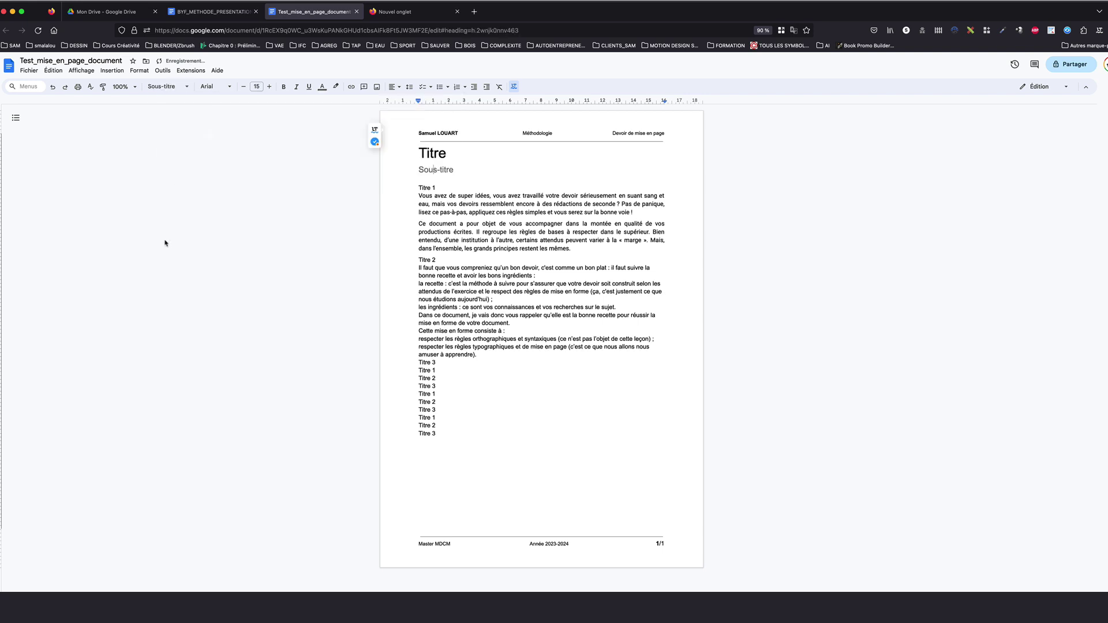
# Apply the matching heading styles to the first "Titre 1", "Titre 2" and "Titre 3" lines of the text
pyautogui.click(168, 86)
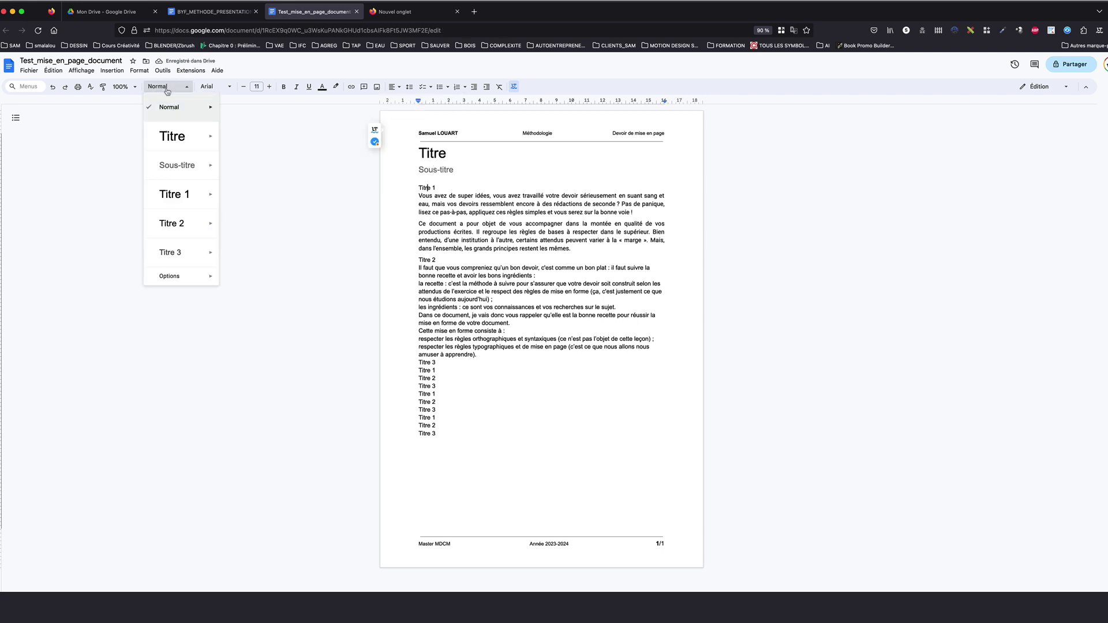
pyautogui.click(172, 193)
pyautogui.click(427, 272)
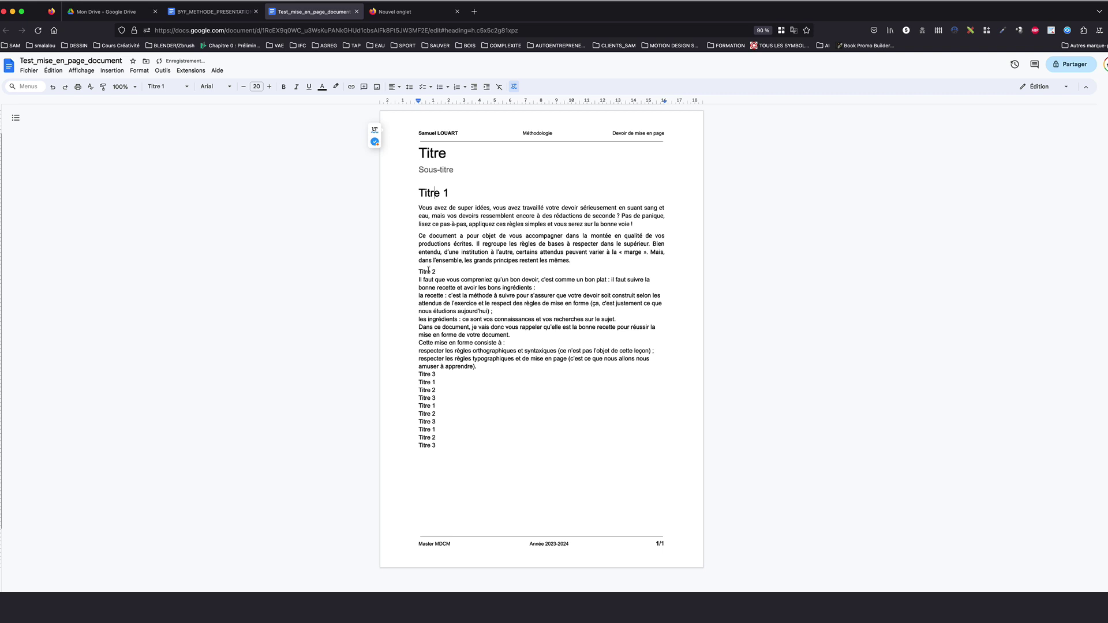
pyautogui.click(167, 86)
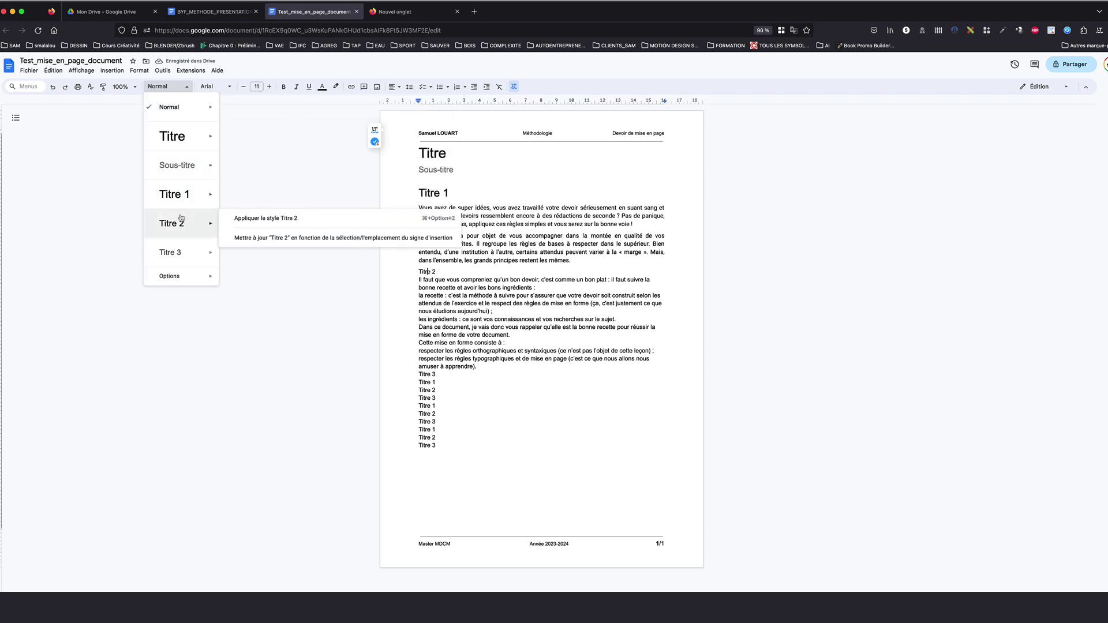
pyautogui.click(185, 233)
pyautogui.click(427, 388)
pyautogui.click(167, 86)
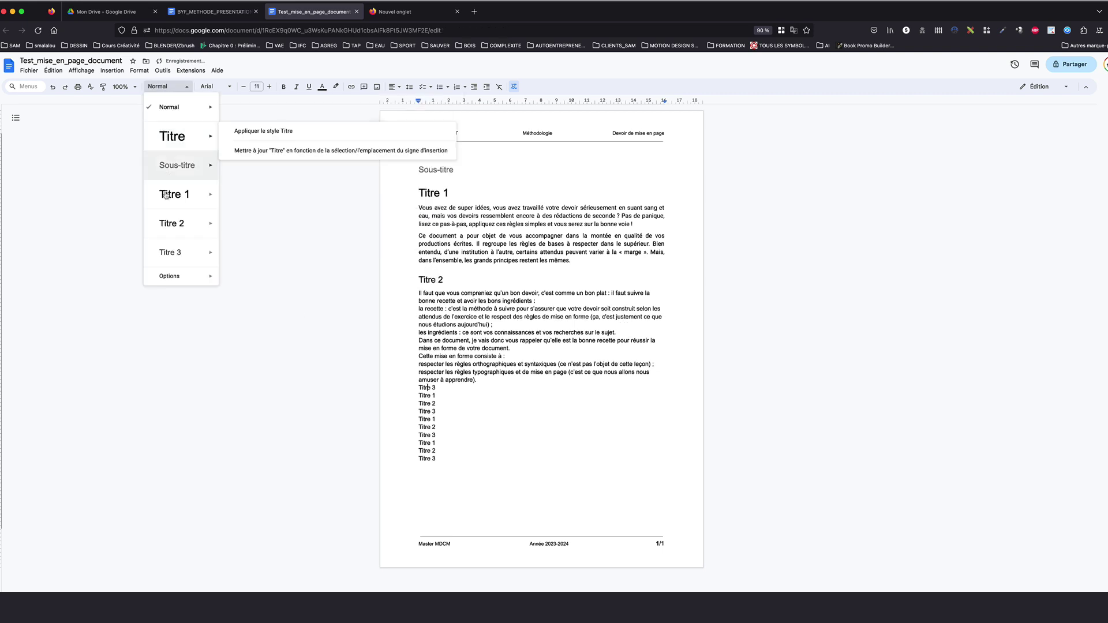
pyautogui.click(170, 251)
# Apply the Titre 1, Titre 2 and Titre 3 styles to the second set of matching heading lines
pyautogui.click(427, 408)
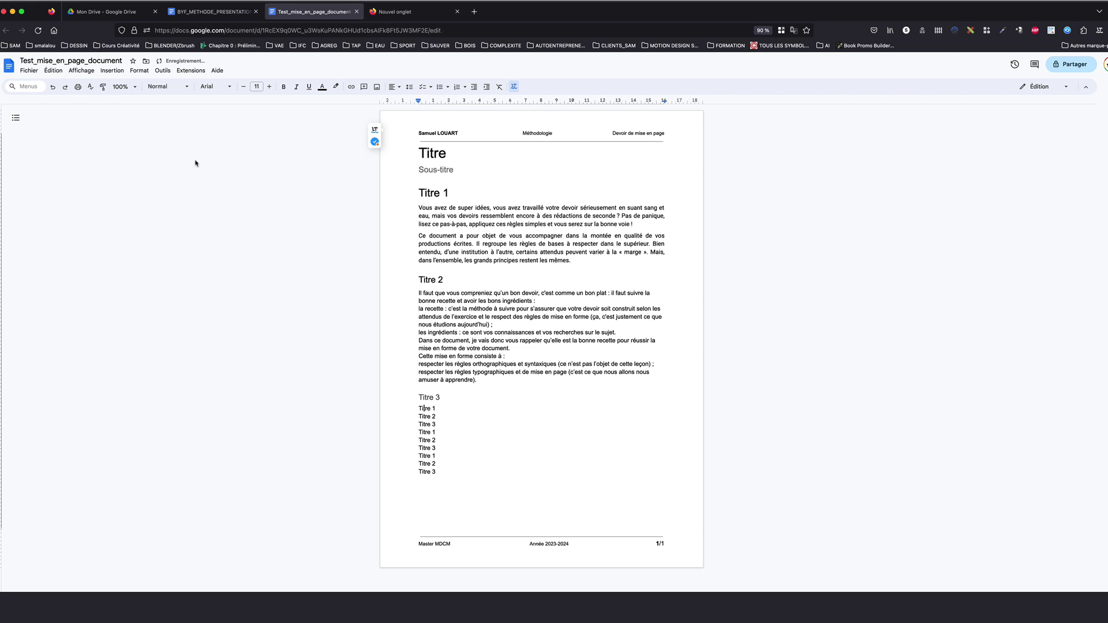
pyautogui.click(167, 86)
pyautogui.click(173, 193)
pyautogui.press('Down')
pyautogui.click(167, 86)
pyautogui.click(171, 223)
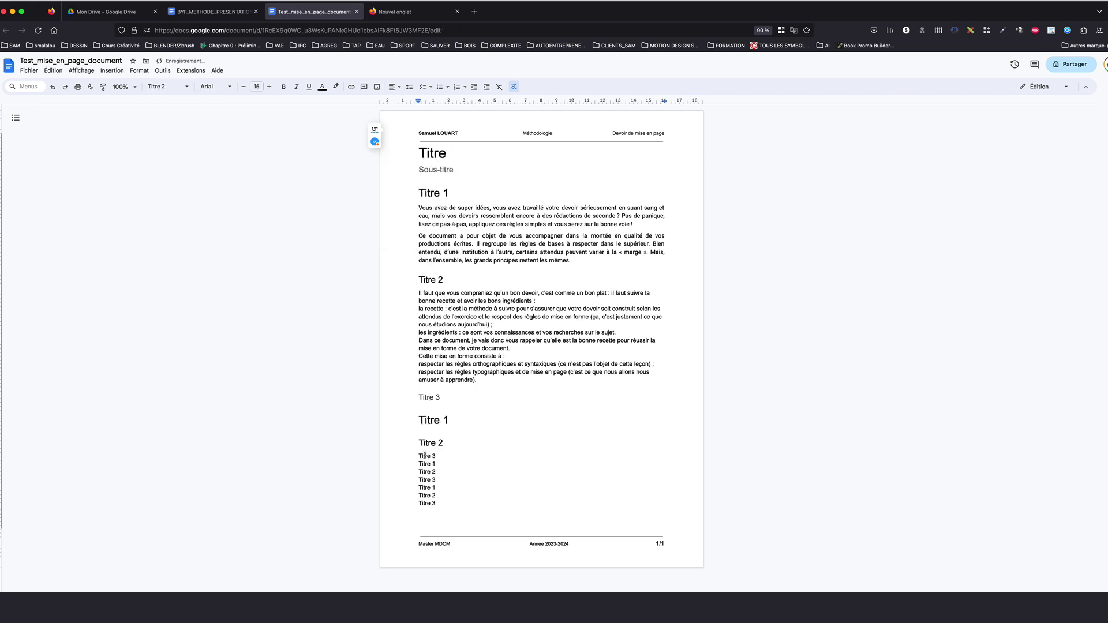
pyautogui.press('Down')
pyautogui.click(167, 86)
pyautogui.click(171, 252)
# Change the font of the "Titre" line at the start of the document to Roboto Gras
pyautogui.scroll(3, 546, 372)
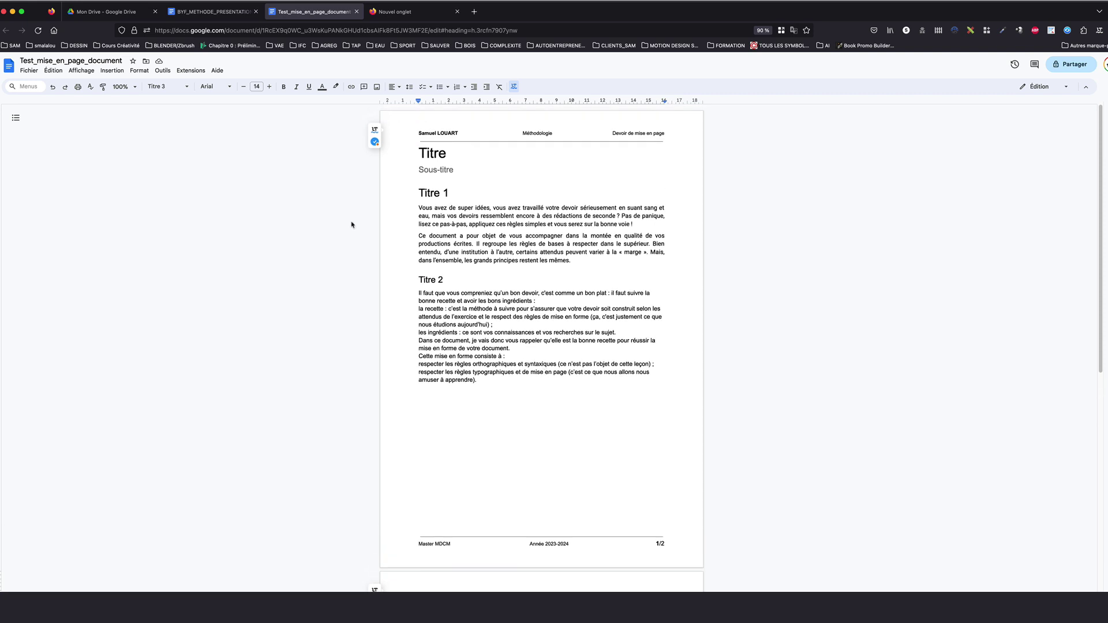
pyautogui.click(427, 152)
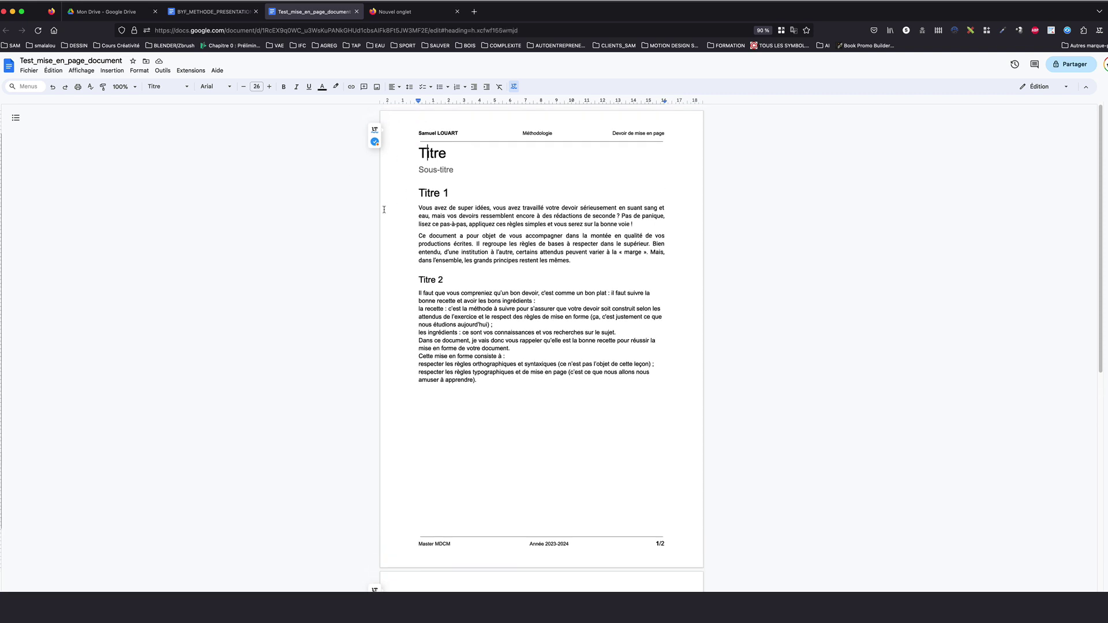
pyautogui.doubleClick(446, 151)
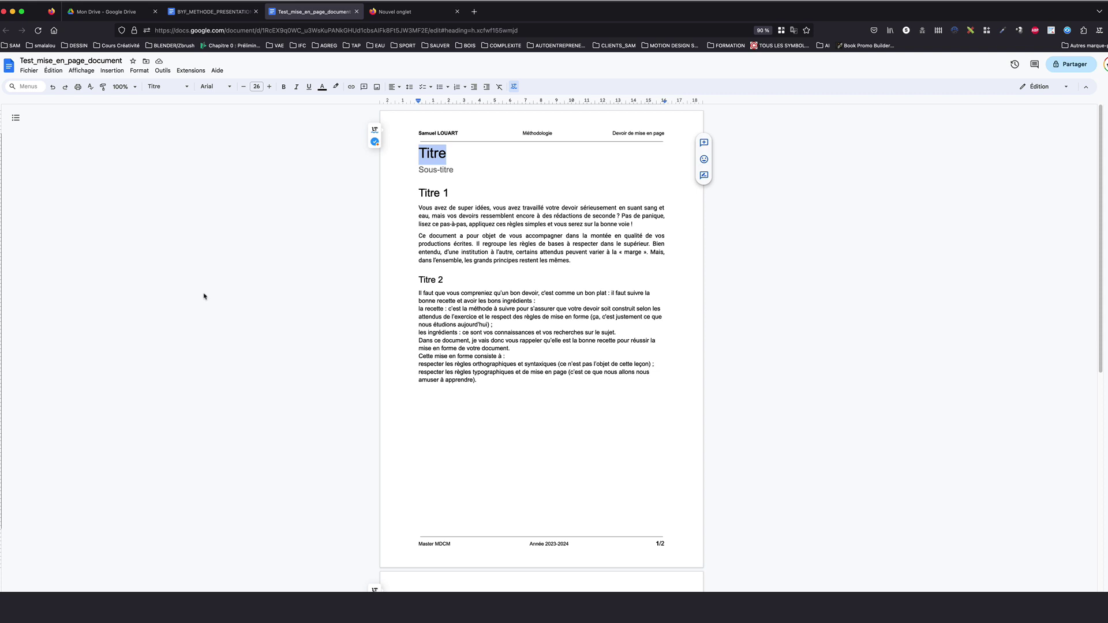
pyautogui.click(423, 167)
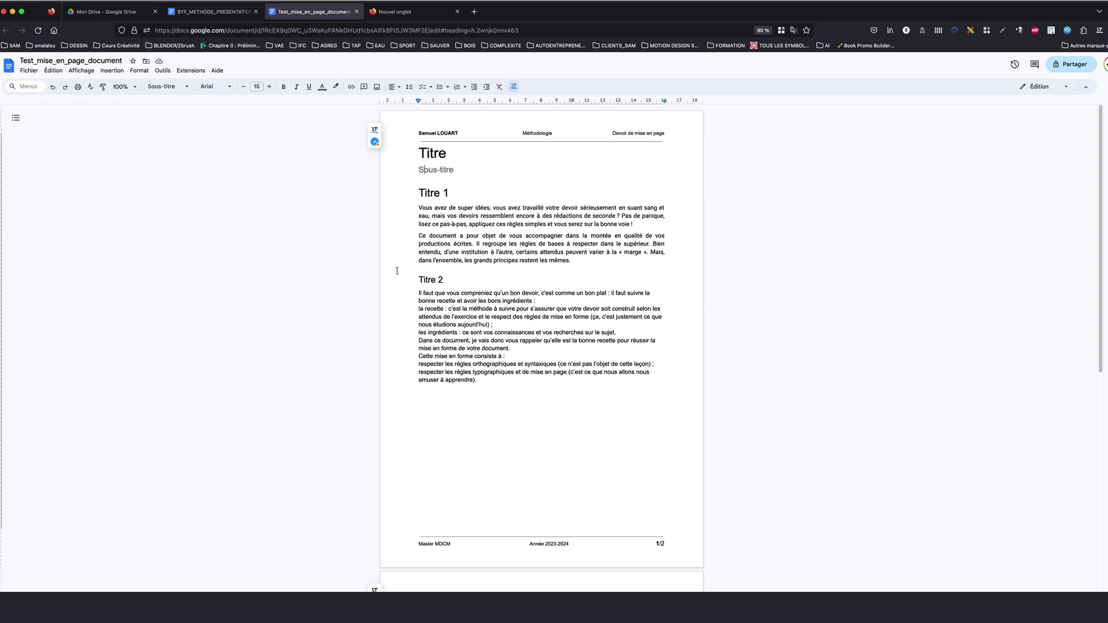
pyautogui.doubleClick(445, 153)
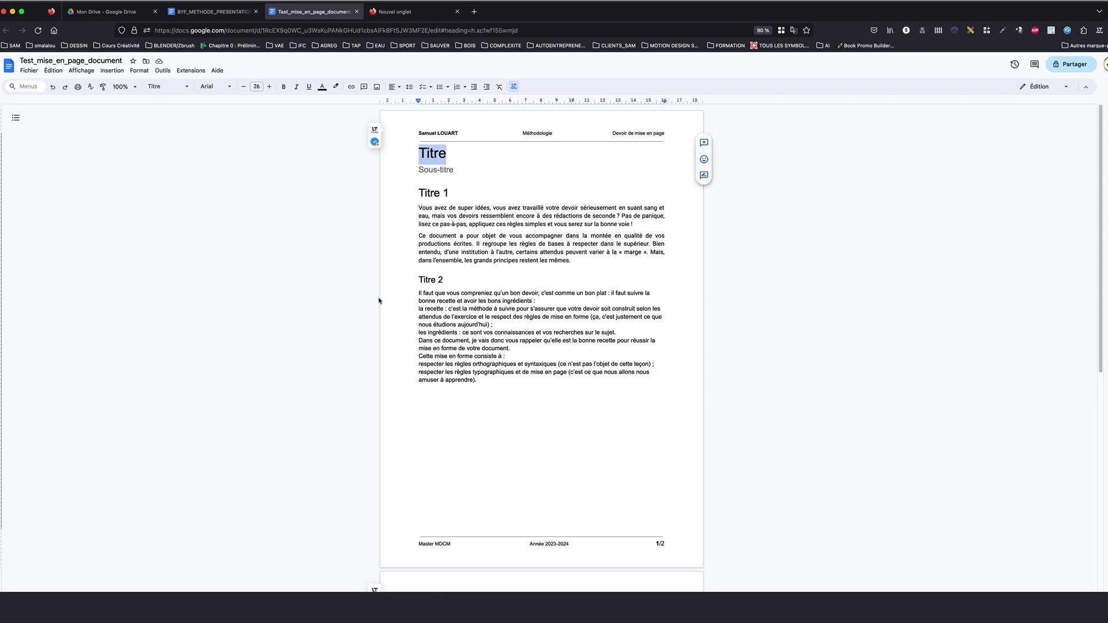
pyautogui.click(224, 87)
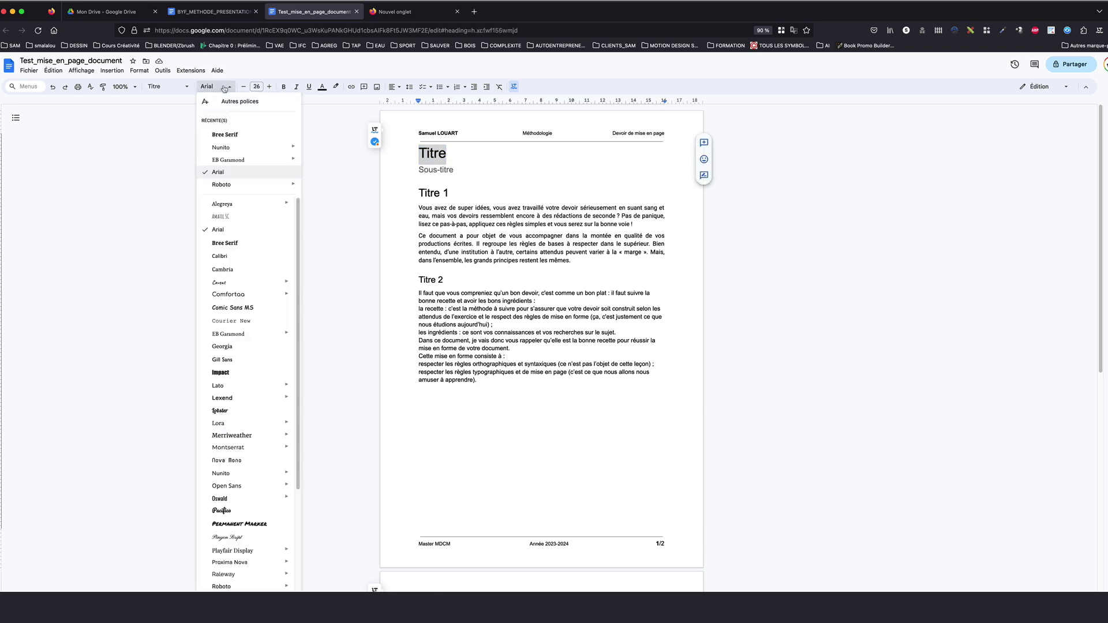
pyautogui.moveTo(239, 185)
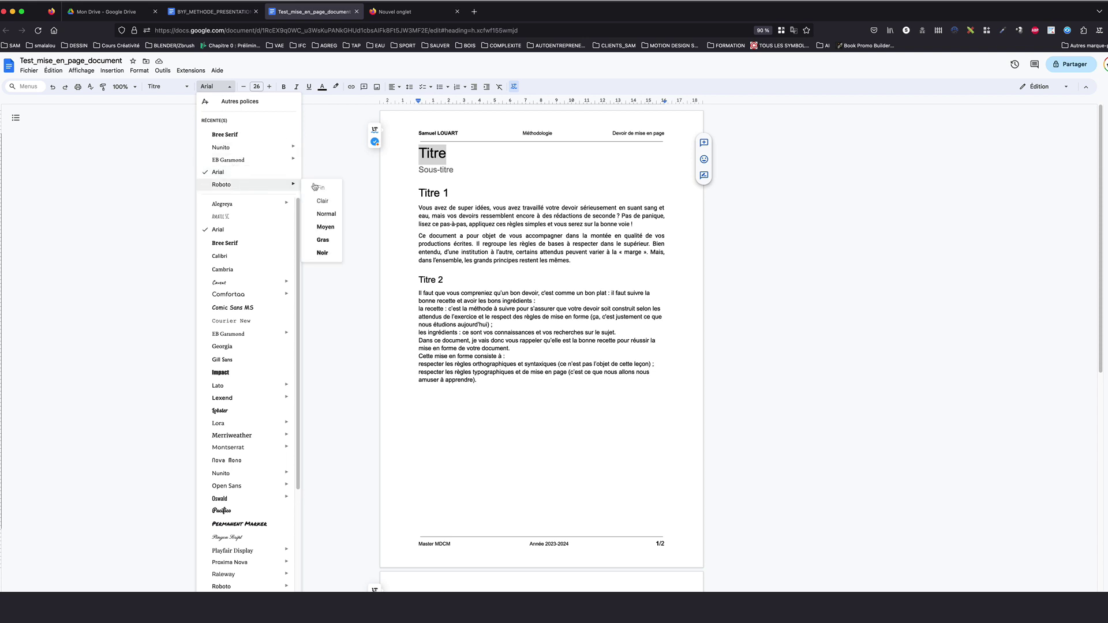
pyautogui.click(324, 240)
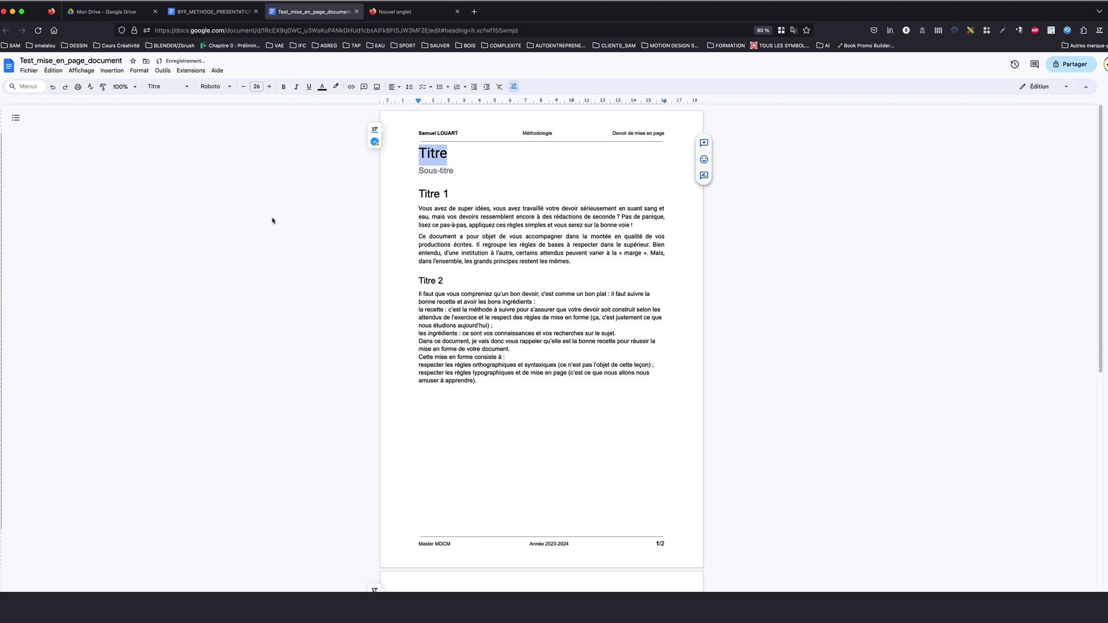
# Increase the font size of the selected "Titre" line to 28 and colour it dark gold
pyautogui.press('super+shift+period')
pyautogui.press('super+shift+period')
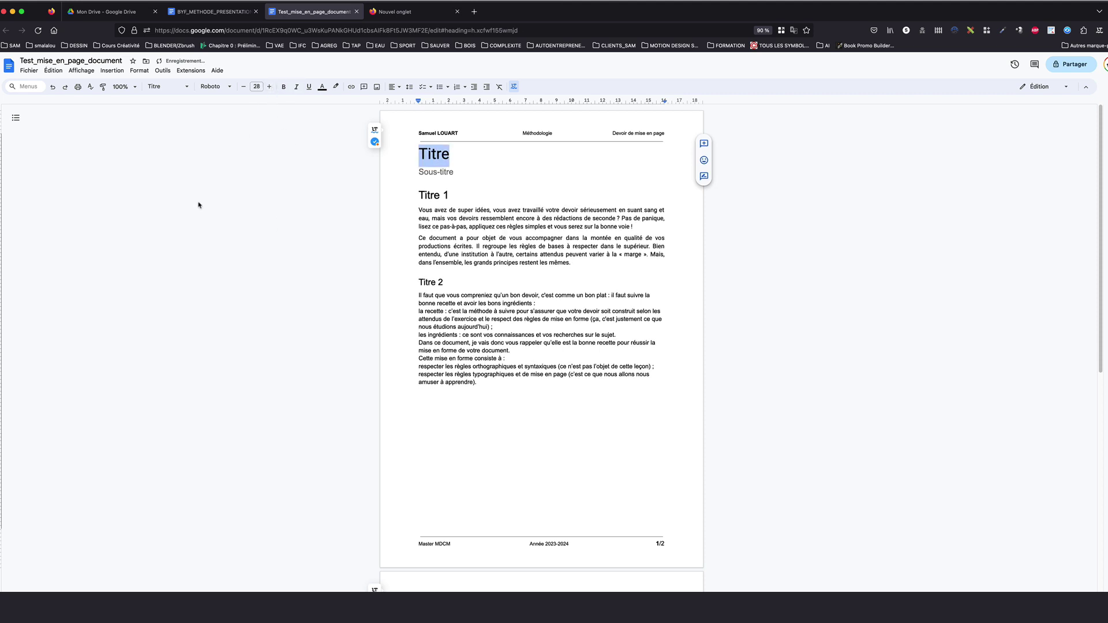
pyautogui.click(323, 86)
pyautogui.click(352, 156)
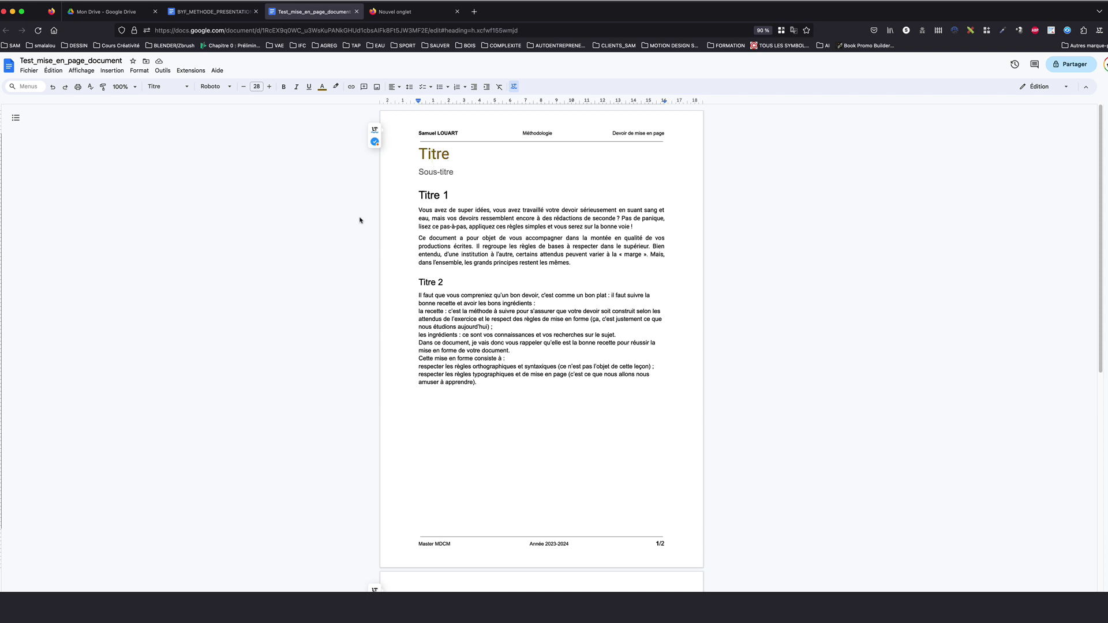
# Update the Titre paragraph style to match the reformatted "Titre" line
pyautogui.click(158, 89)
pyautogui.moveTo(169, 138)
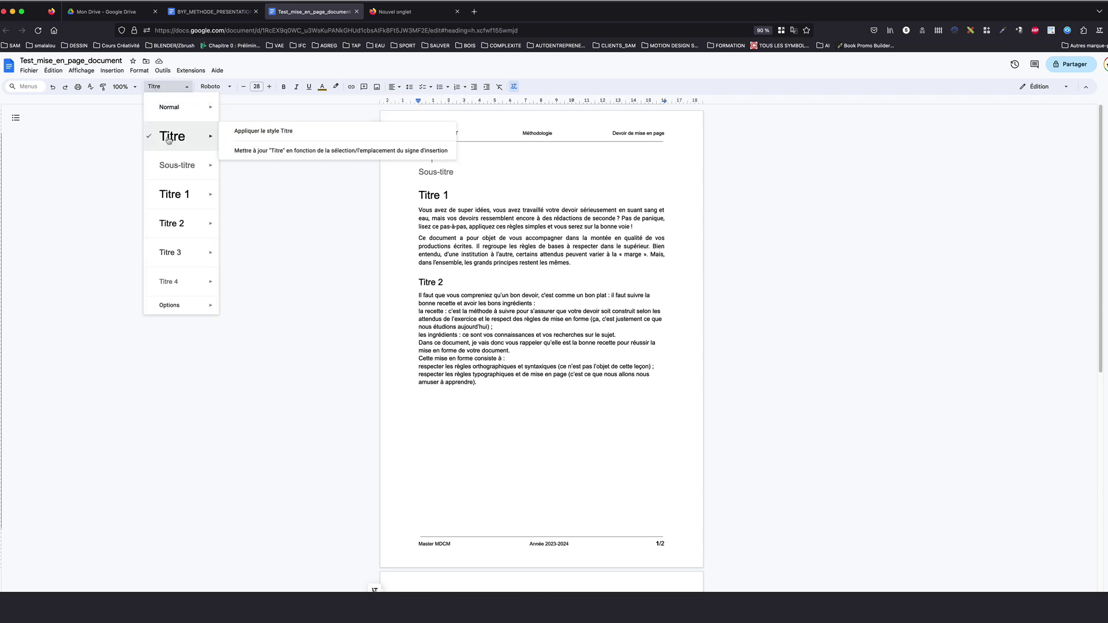
pyautogui.click(290, 148)
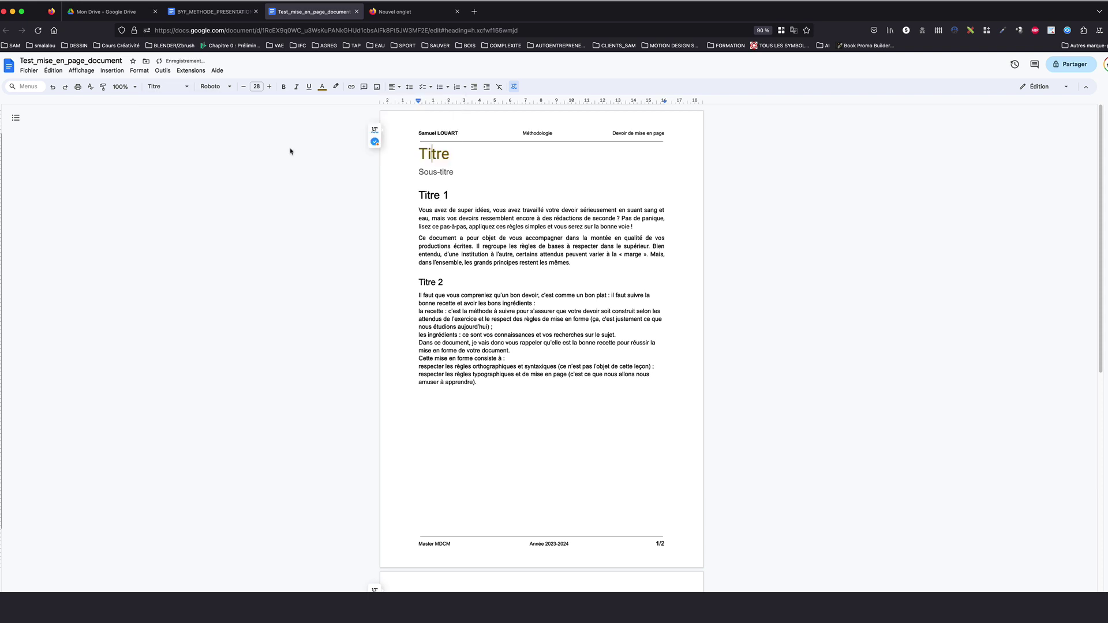
# Try the updated Titre style on the "Titre 2" line, then restore that line's Titre 2 style
pyautogui.click(432, 283)
pyautogui.click(174, 88)
pyautogui.moveTo(179, 139)
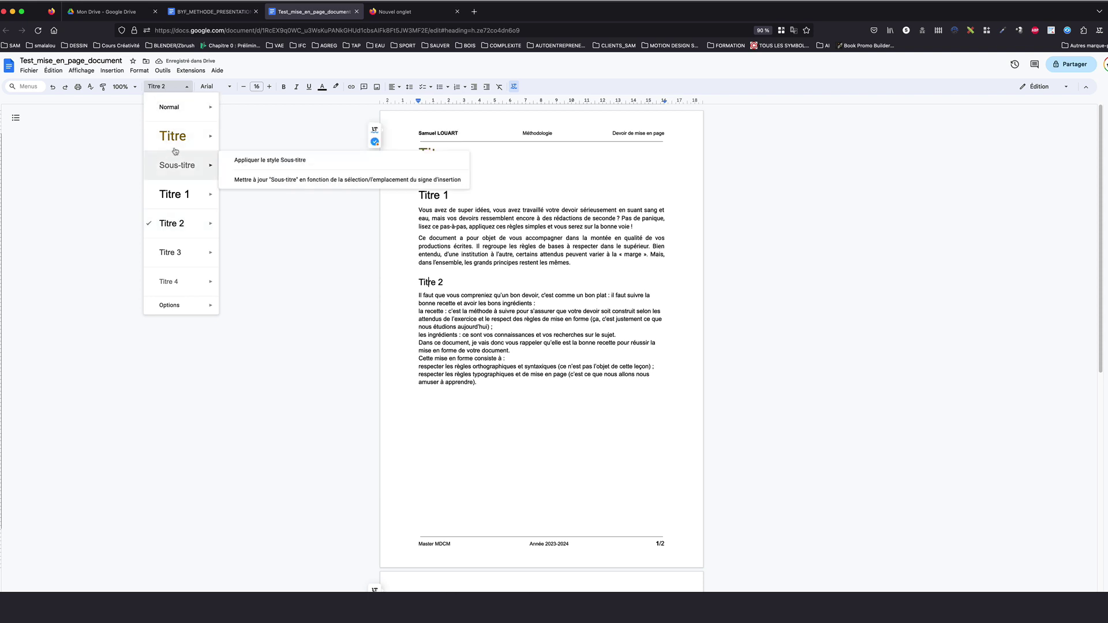
pyautogui.click(261, 132)
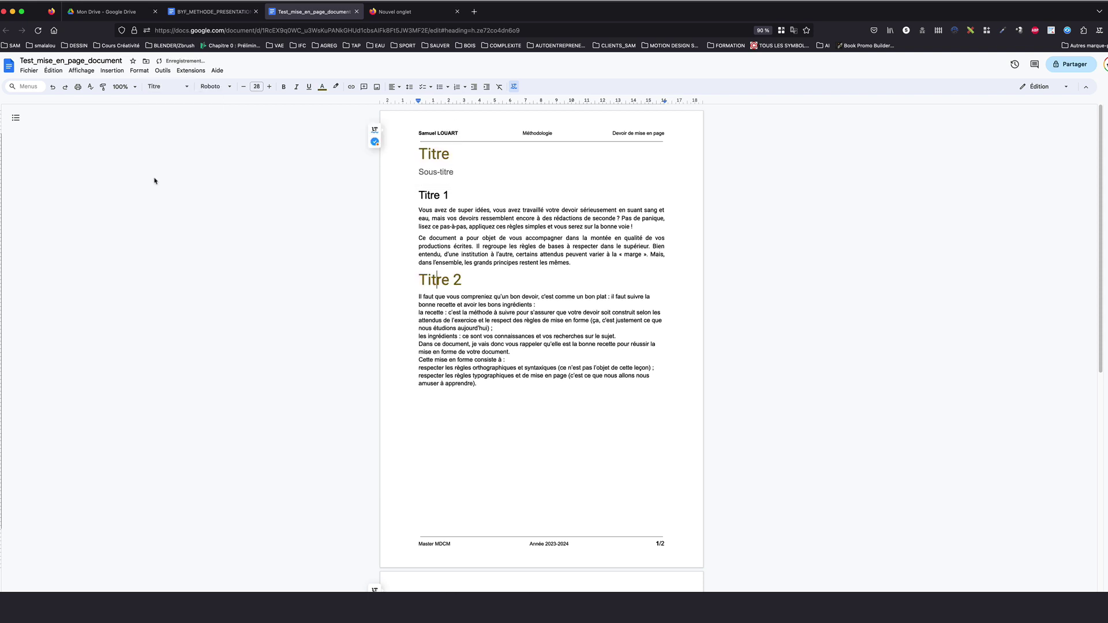
pyautogui.click(167, 87)
pyautogui.click(173, 214)
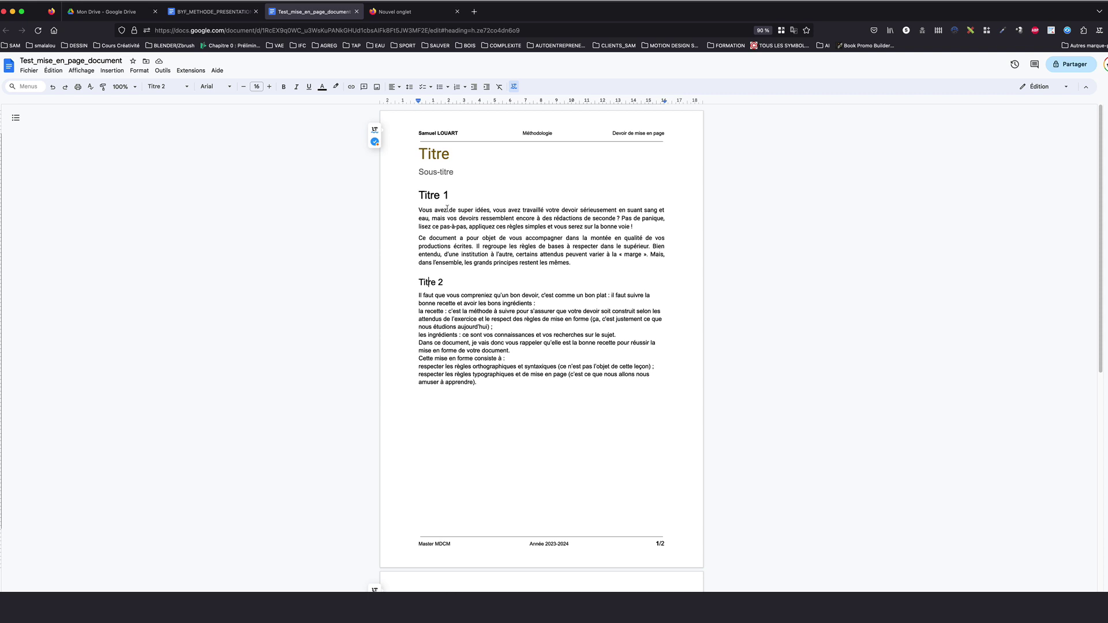
# Select part of the first body paragraph to point it out, then turn on the display of non-printing characters
pyautogui.click(434, 153)
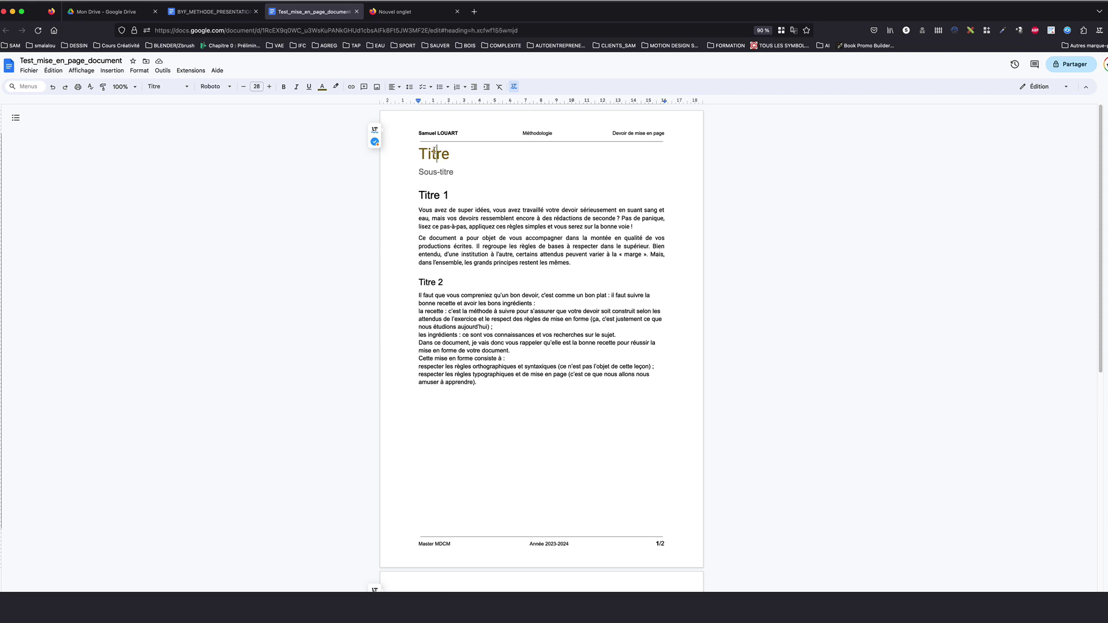
pyautogui.click(433, 191)
pyautogui.moveTo(418, 210); pyautogui.dragTo(550, 238)
pyautogui.click(306, 165)
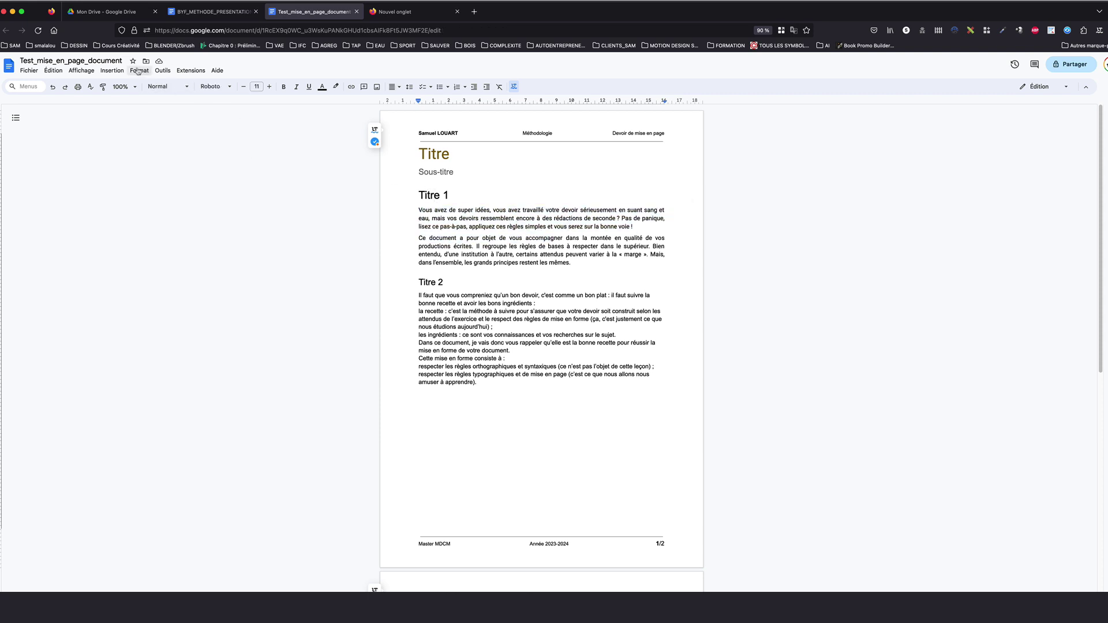
pyautogui.click(82, 71)
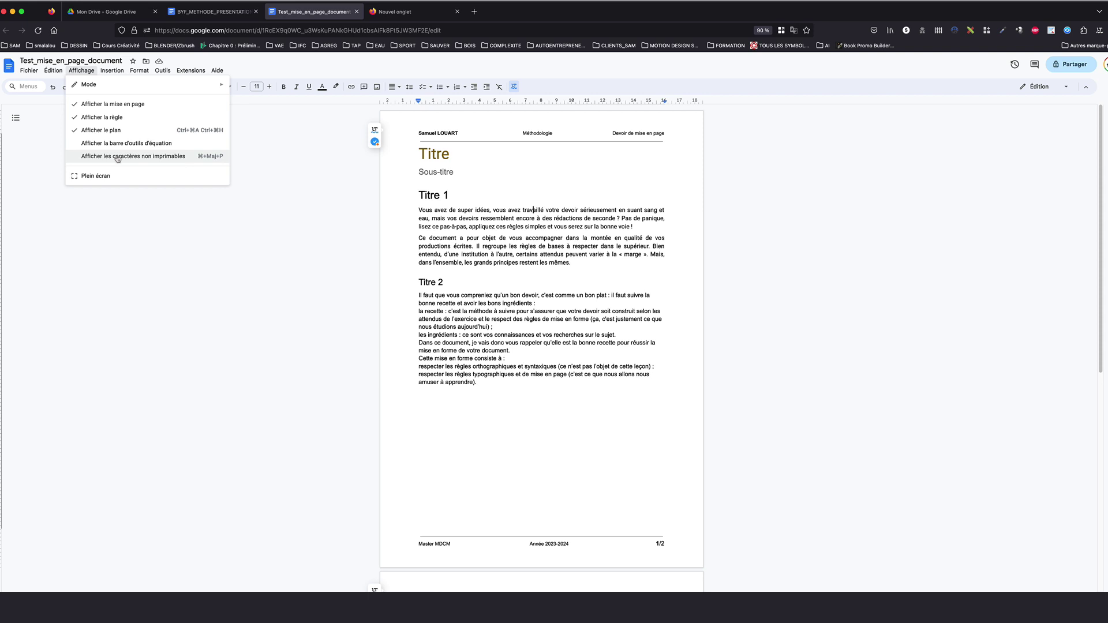
pyautogui.click(117, 157)
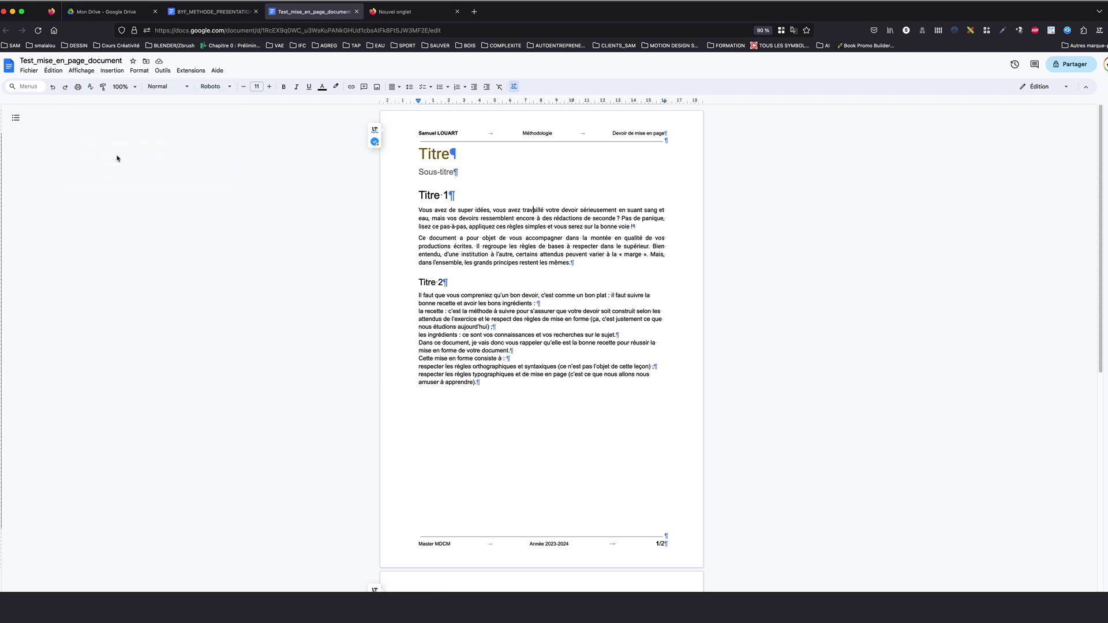
# Examine the paragraph mark after "Sous-titre", the extent of the first body paragraph and the single word "travaillé" within it
pyautogui.click(457, 171)
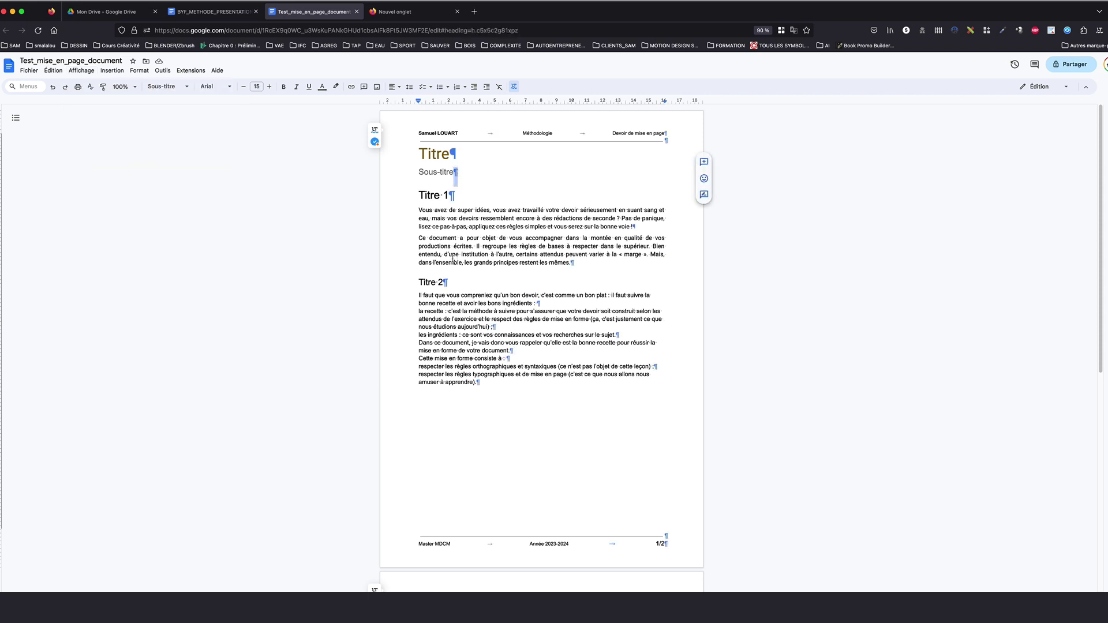
pyautogui.press('Left')
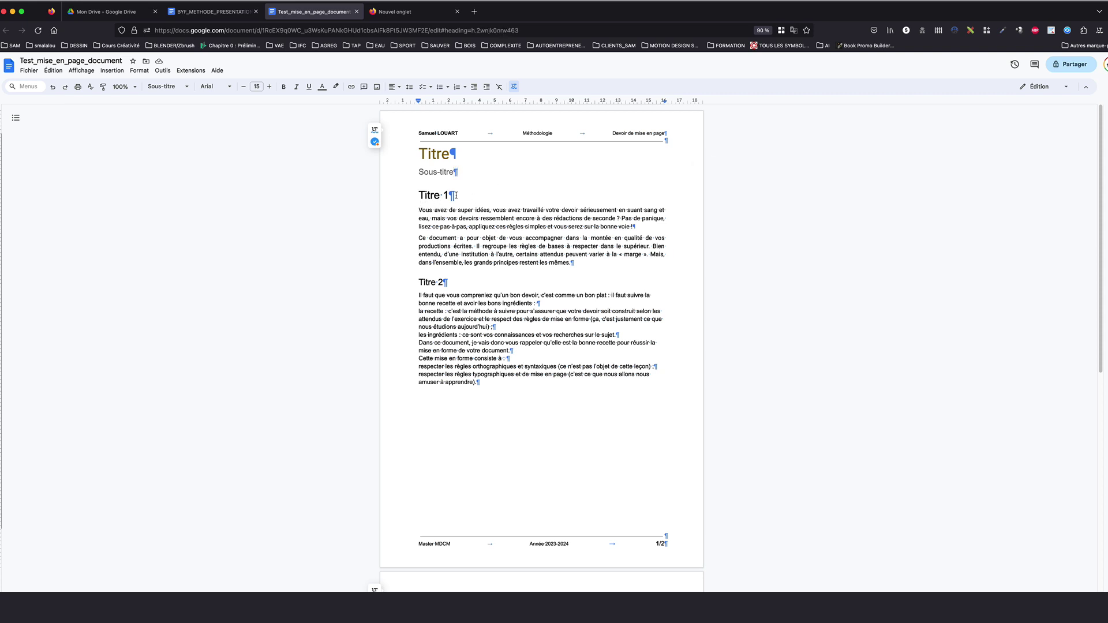
pyautogui.moveTo(420, 210); pyautogui.dragTo(633, 230)
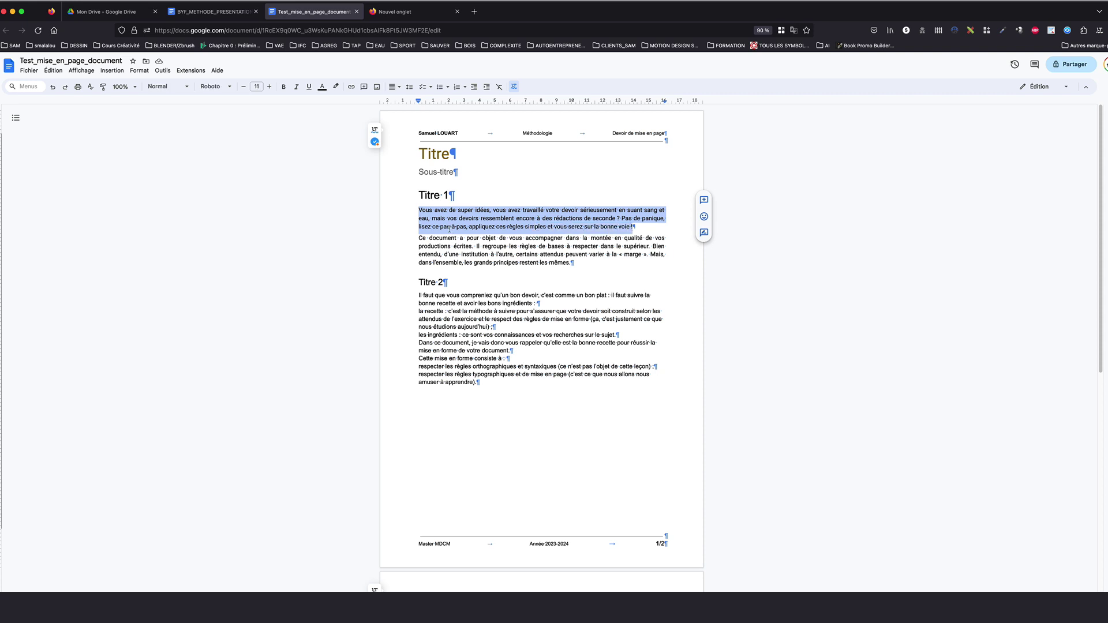
pyautogui.click(535, 211)
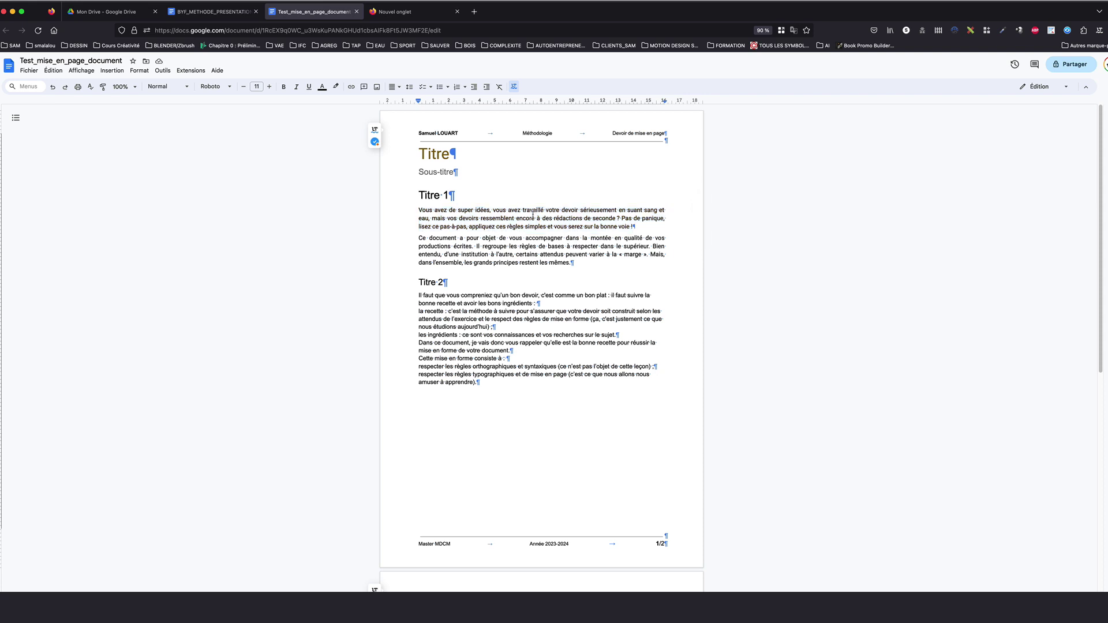
pyautogui.doubleClick(536, 211)
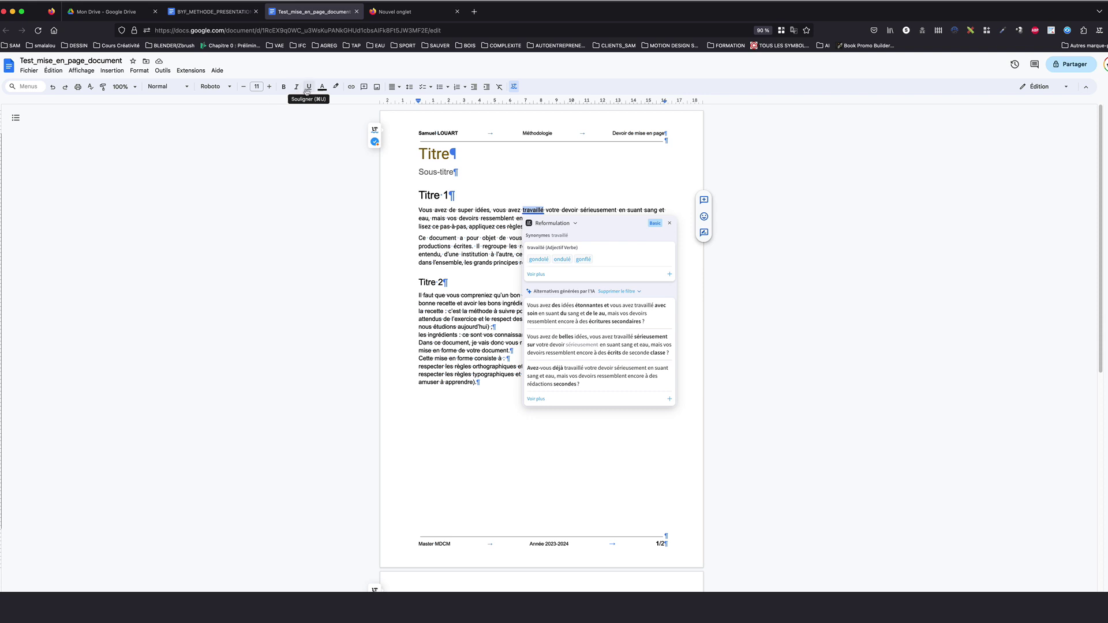
pyautogui.click(523, 220)
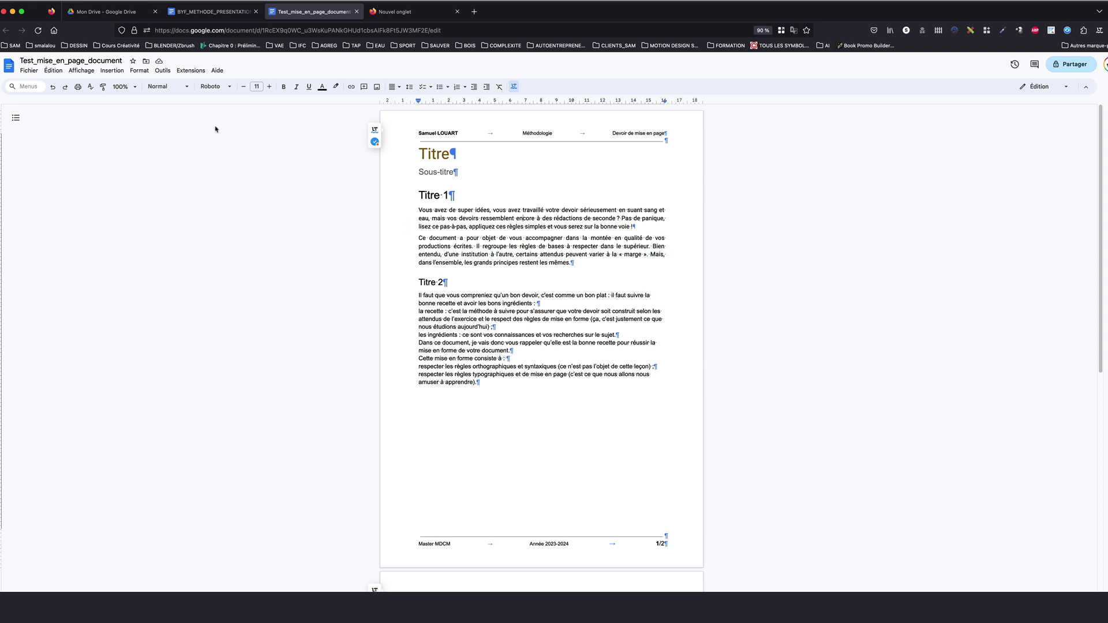
# Try the Titre 1 style on the first body paragraph, then return that paragraph to the Normal style
pyautogui.click(166, 86)
pyautogui.moveTo(180, 196)
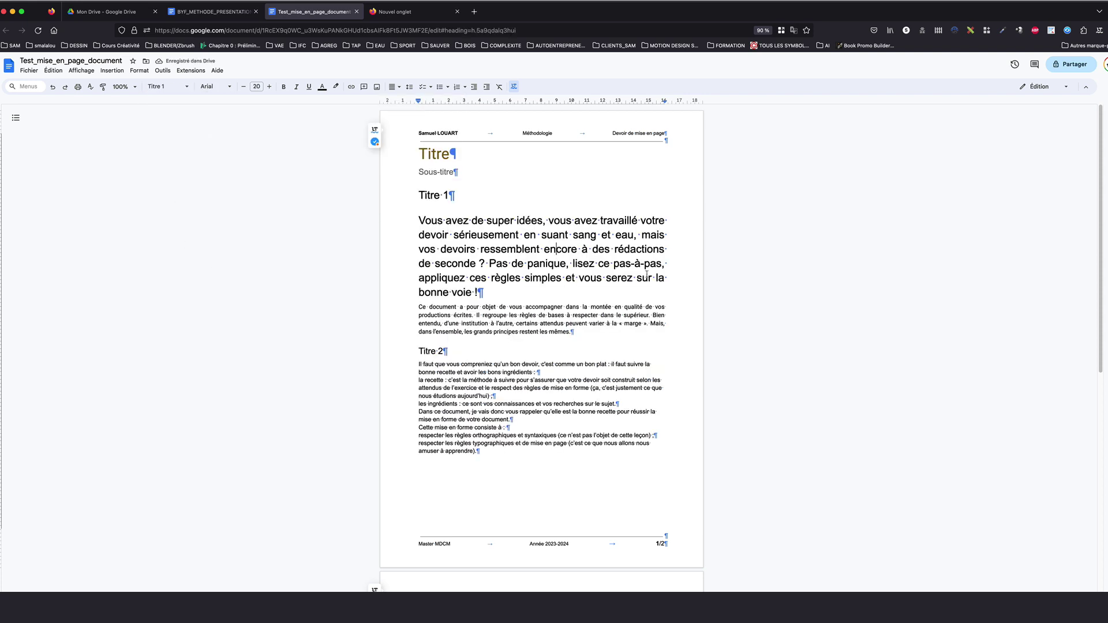
pyautogui.press('super+alt+0')
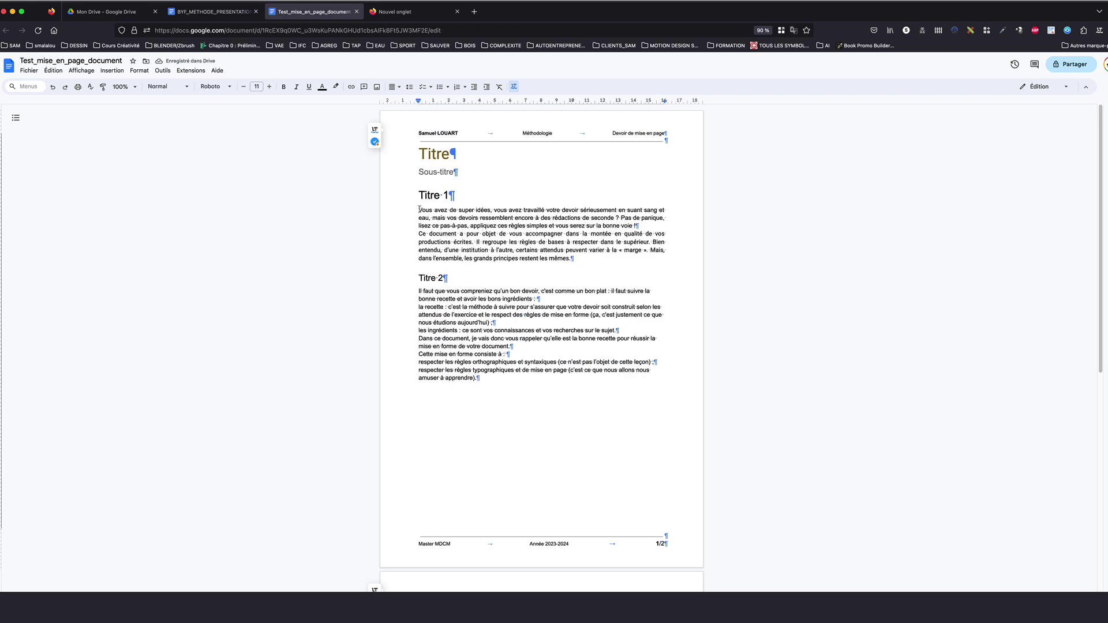
# Colour the text of the first "Titre 1" heading dark red
pyautogui.click(434, 196)
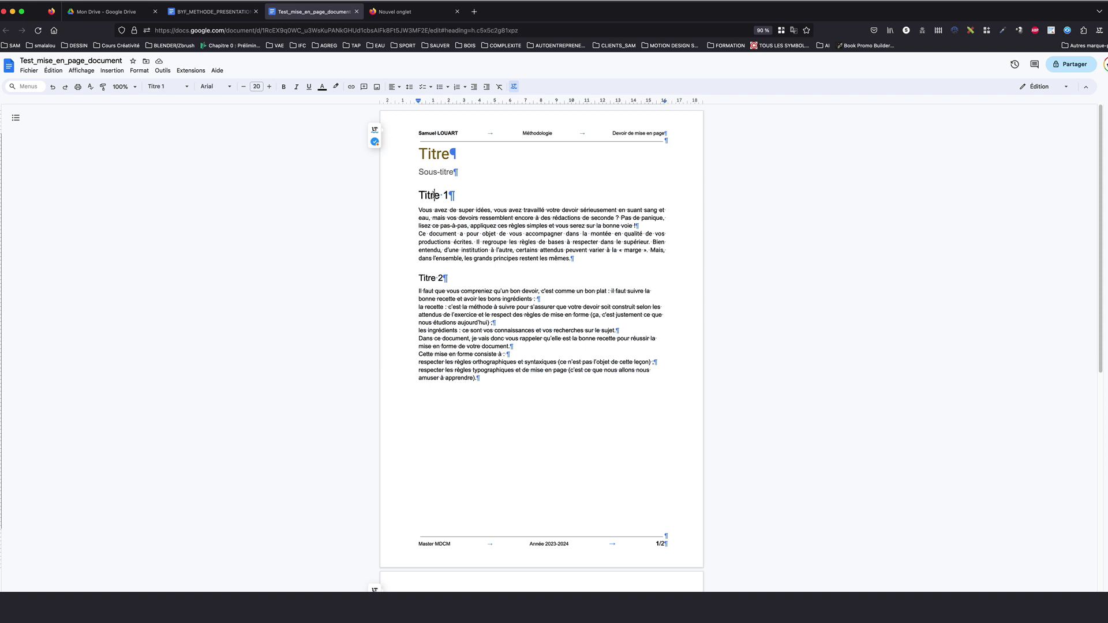
pyautogui.scroll(-5, 464, 289)
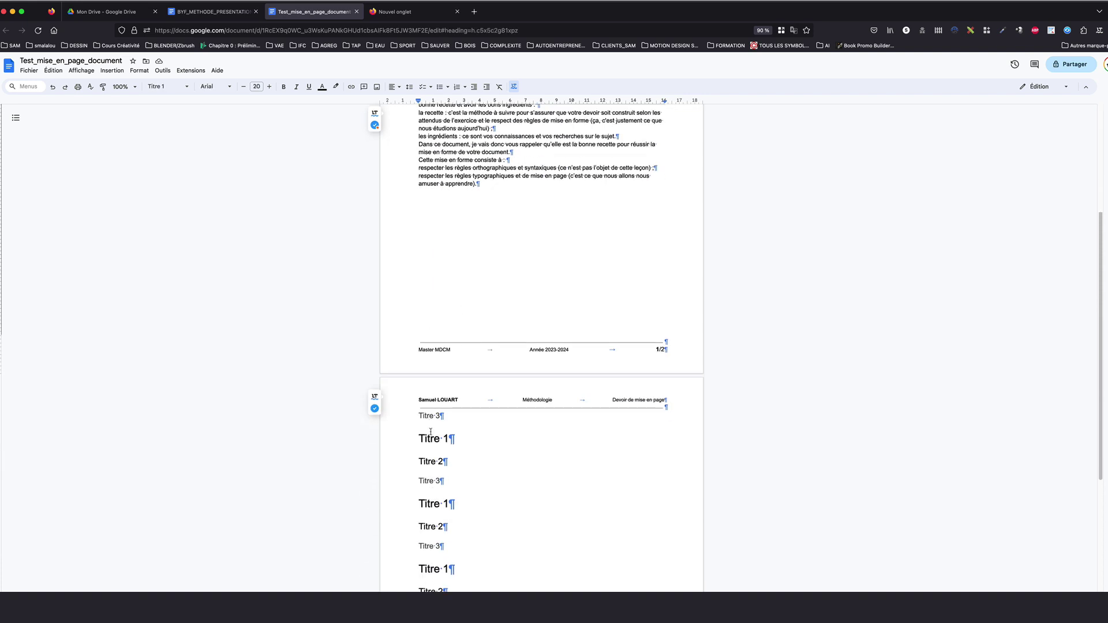
pyautogui.scroll(-2, 430, 432)
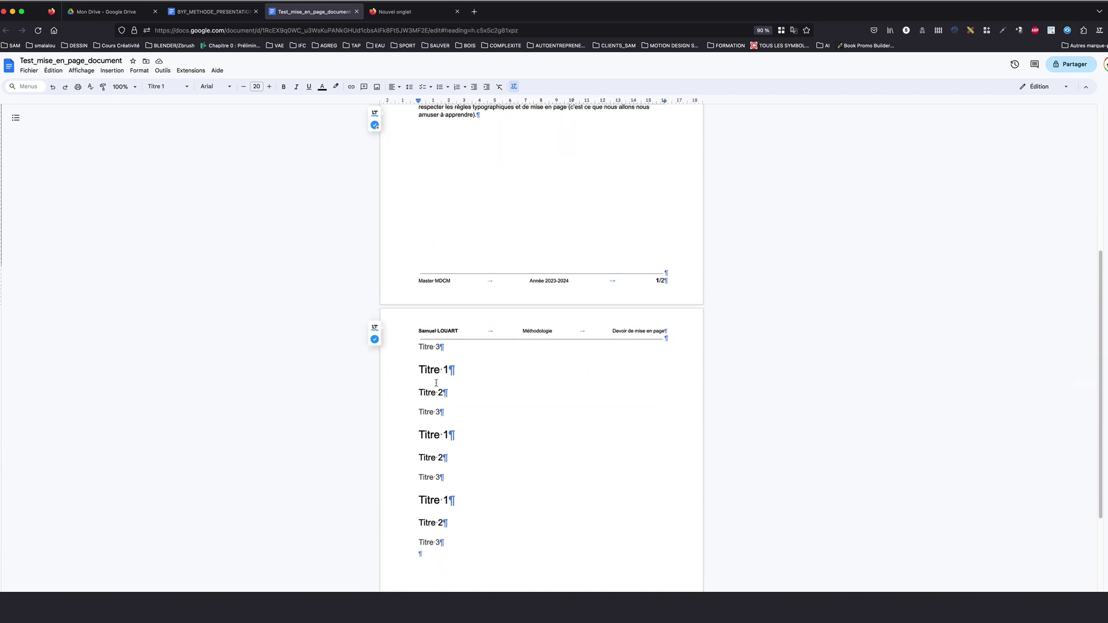
pyautogui.scroll(7, 437, 383)
pyautogui.doubleClick(446, 195)
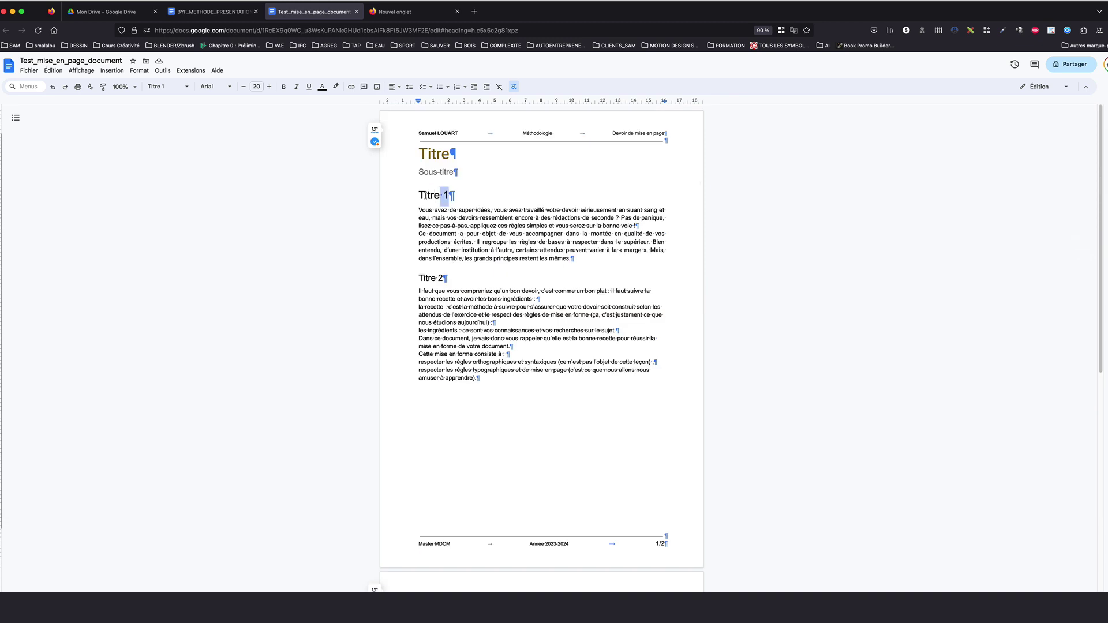
pyautogui.moveTo(426, 196); pyautogui.dragTo(419, 196)
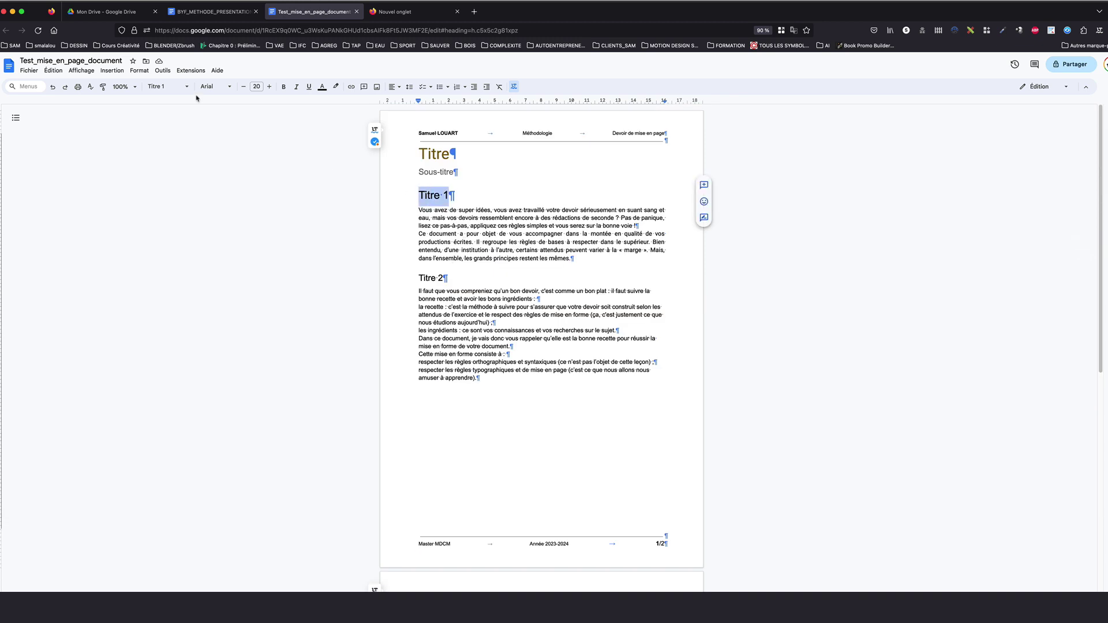
pyautogui.click(322, 88)
pyautogui.click(331, 148)
# Update the Titre 1 paragraph style to match the recoloured heading and check the other Titre 1 headings on page 2
pyautogui.click(167, 87)
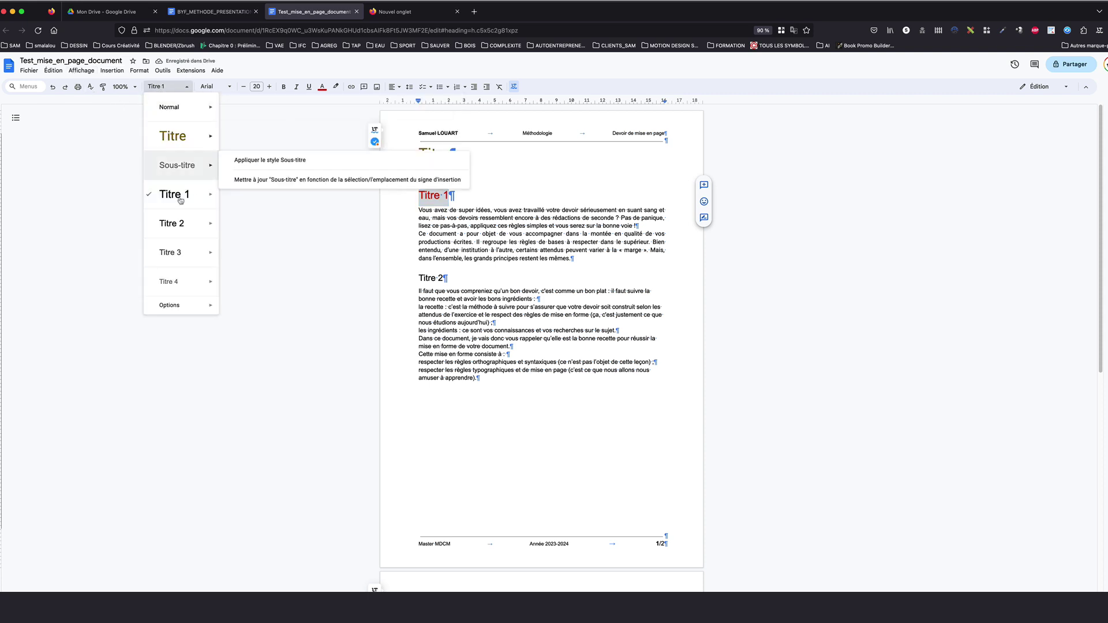
pyautogui.click(282, 211)
pyautogui.scroll(-5, 522, 404)
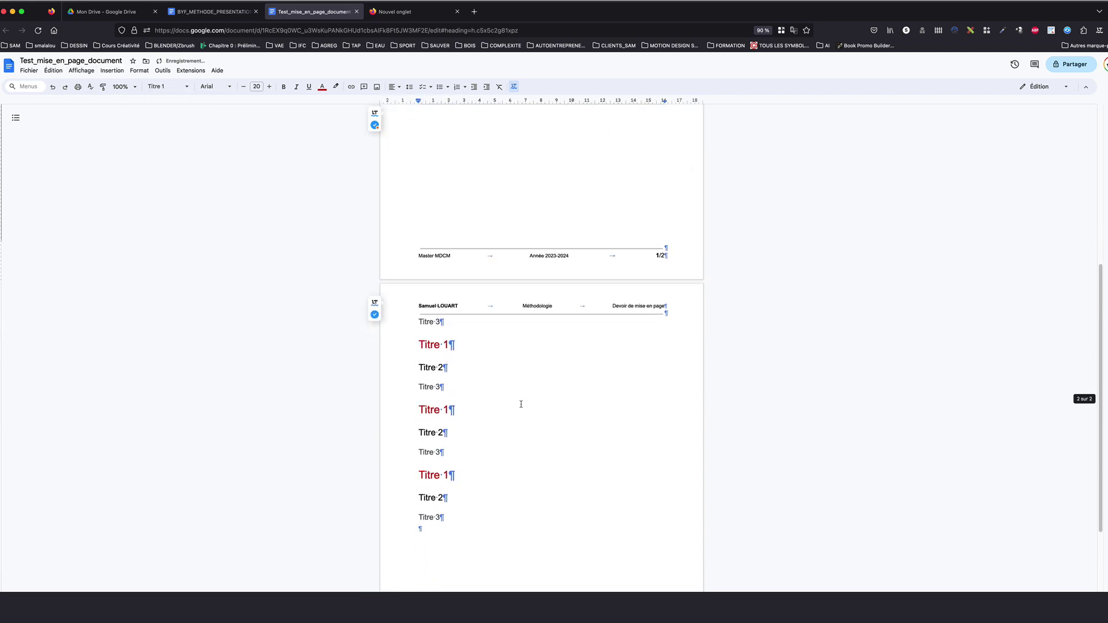
pyautogui.scroll(-1, 521, 404)
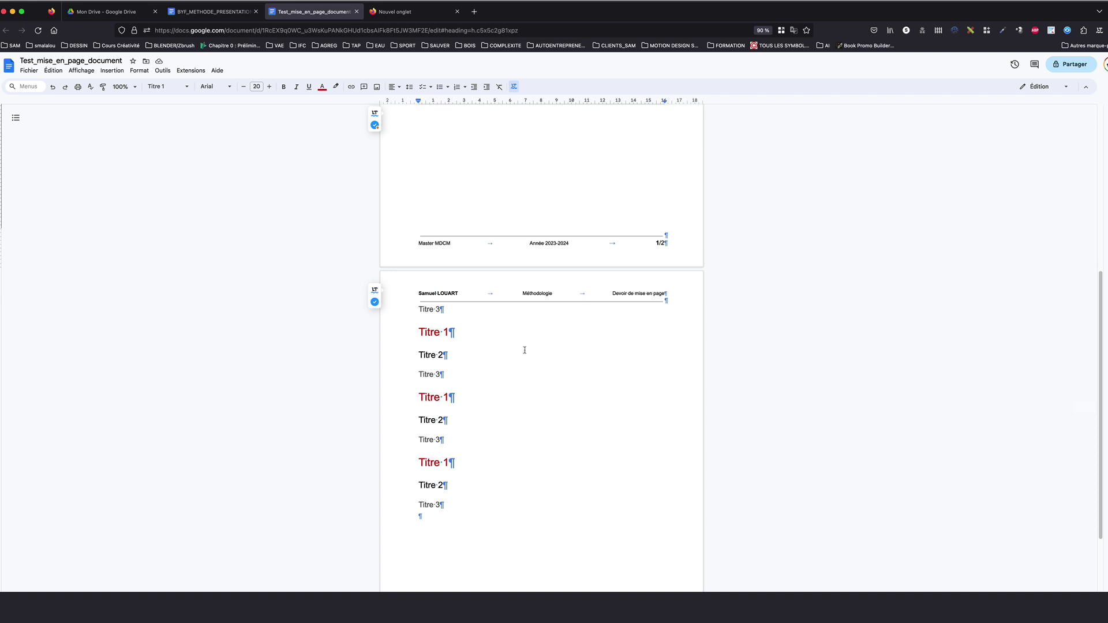
pyautogui.scroll(5, 525, 351)
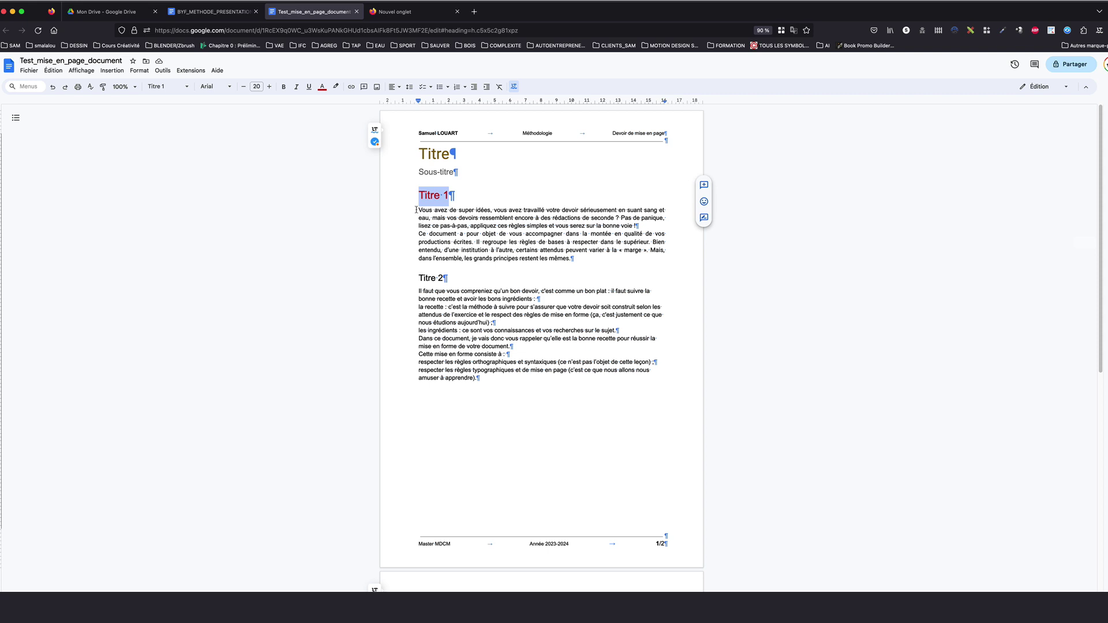
# Set the line spacing of the first body paragraph under "Titre 1" to 1,5
pyautogui.moveTo(418, 210); pyautogui.dragTo(634, 226)
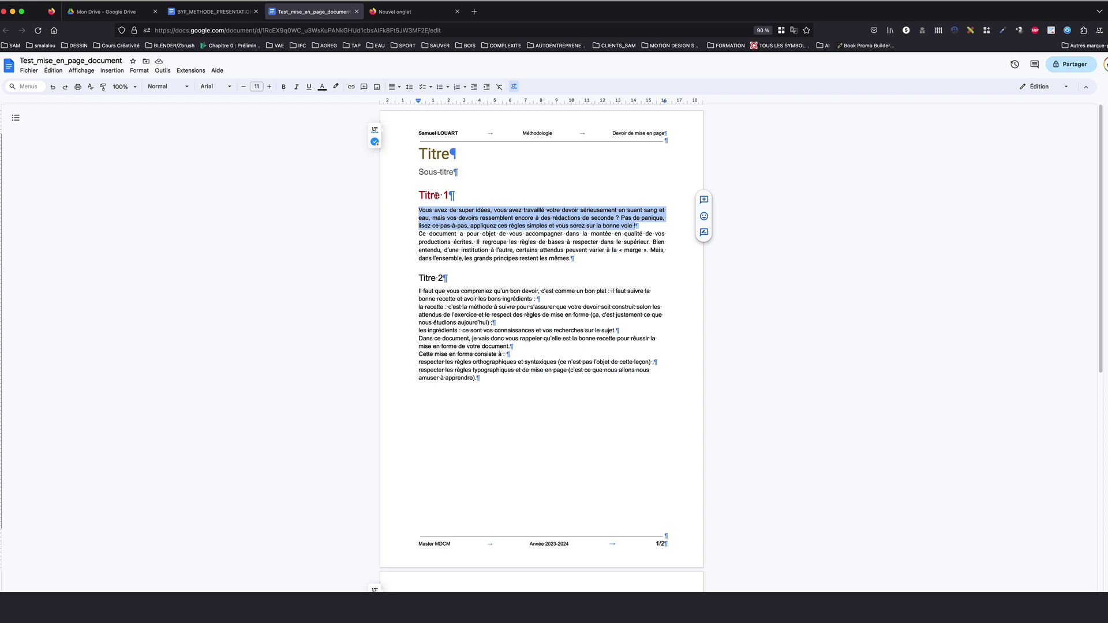
pyautogui.click(413, 91)
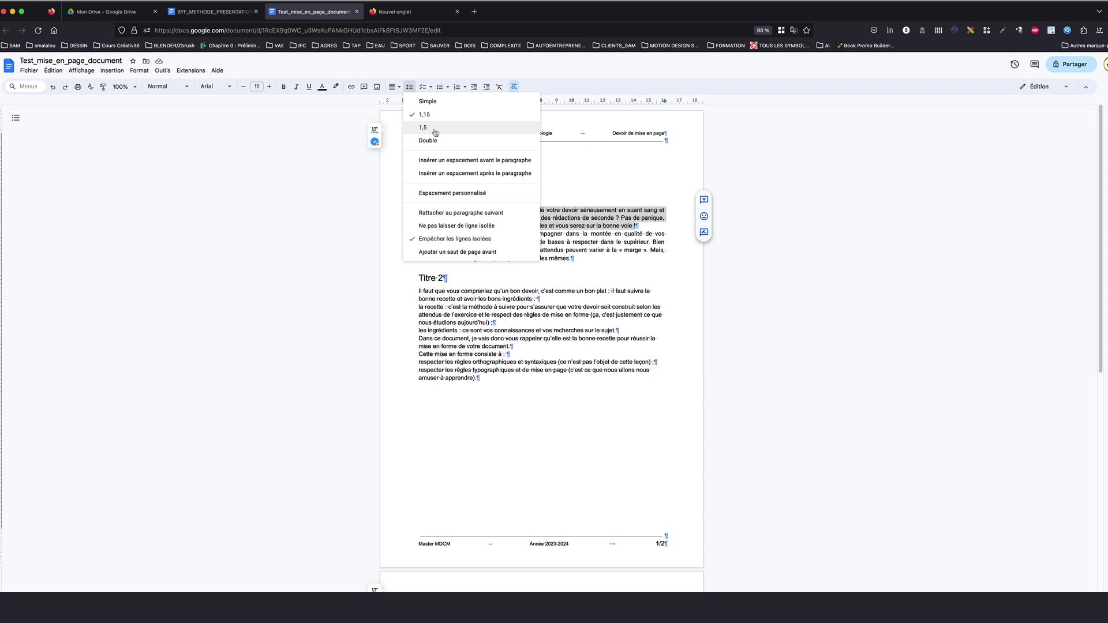
pyautogui.click(430, 130)
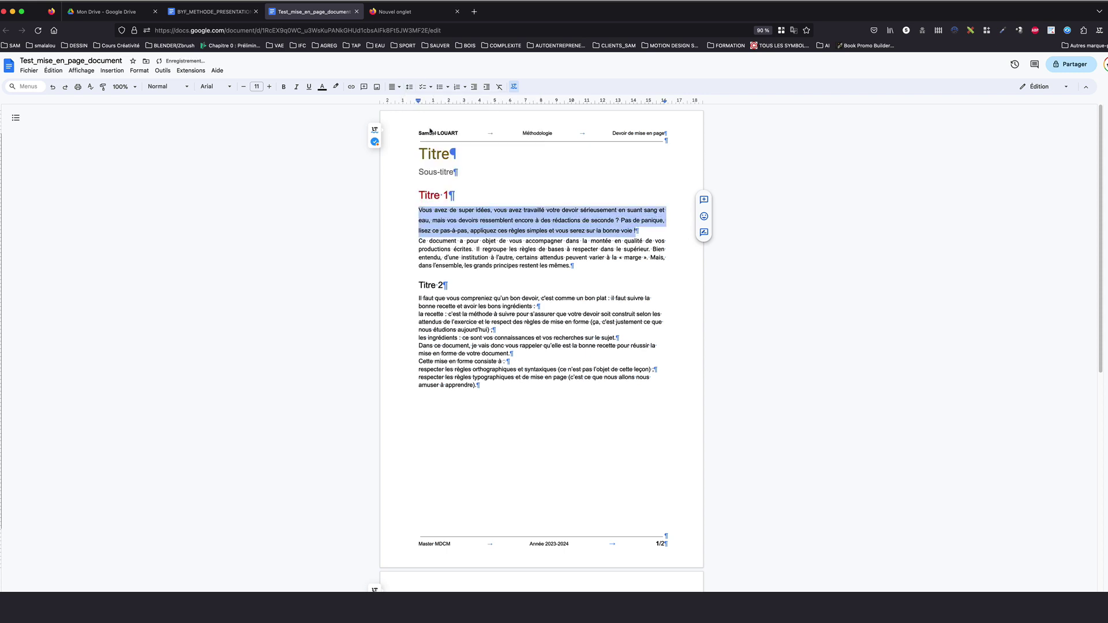
pyautogui.click(496, 225)
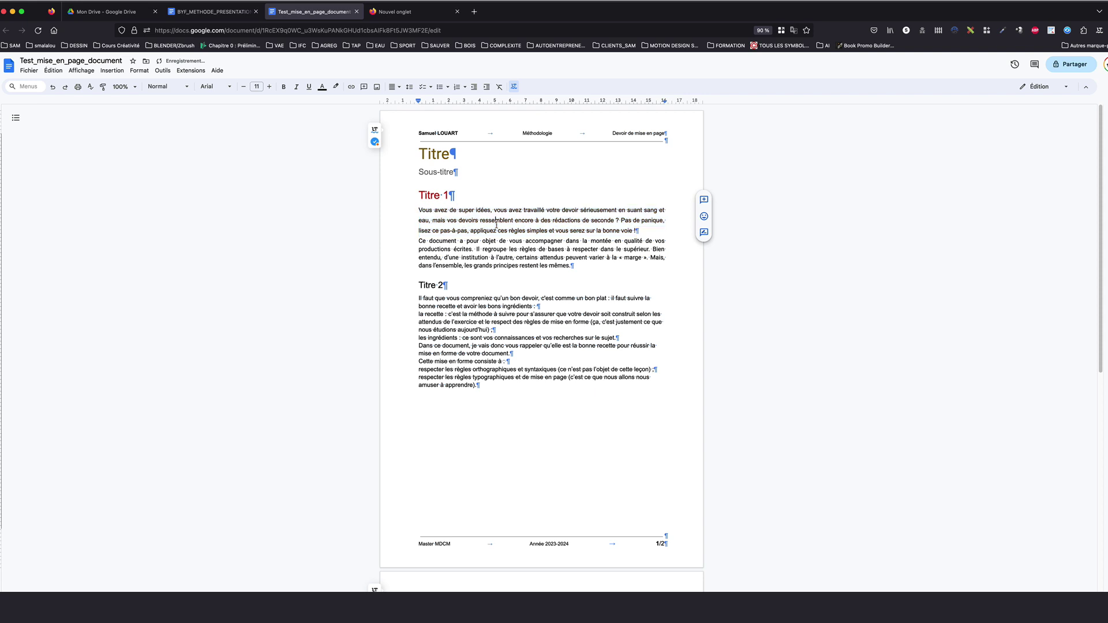
# Update the Normal paragraph style to match the first body paragraph's line spacing and check the rest of the body text
pyautogui.moveTo(481, 210); pyautogui.dragTo(487, 230)
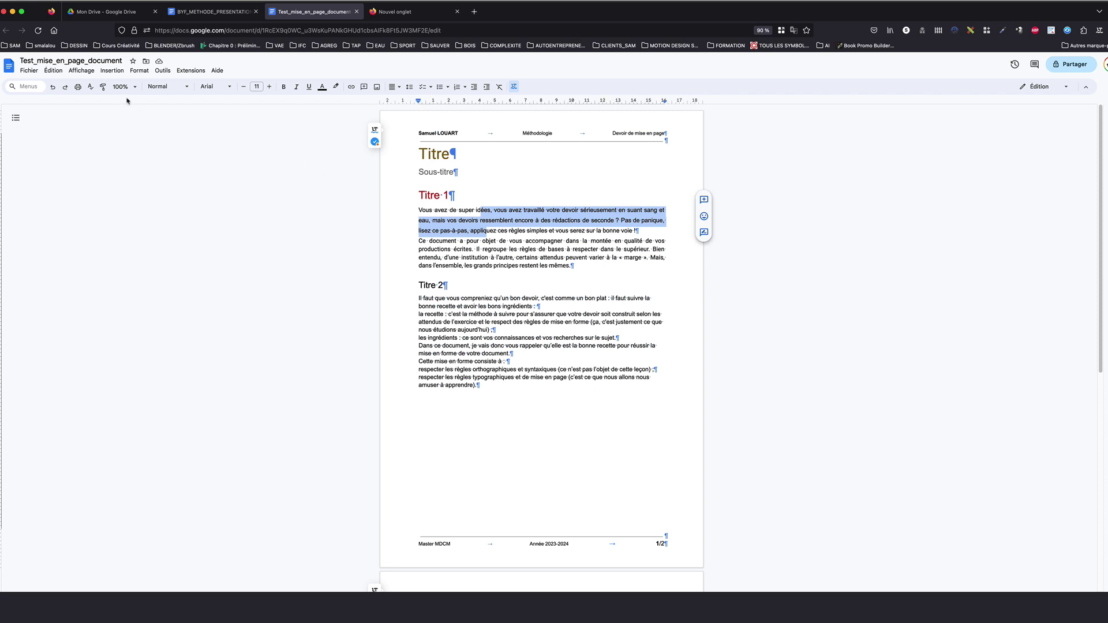
pyautogui.click(156, 87)
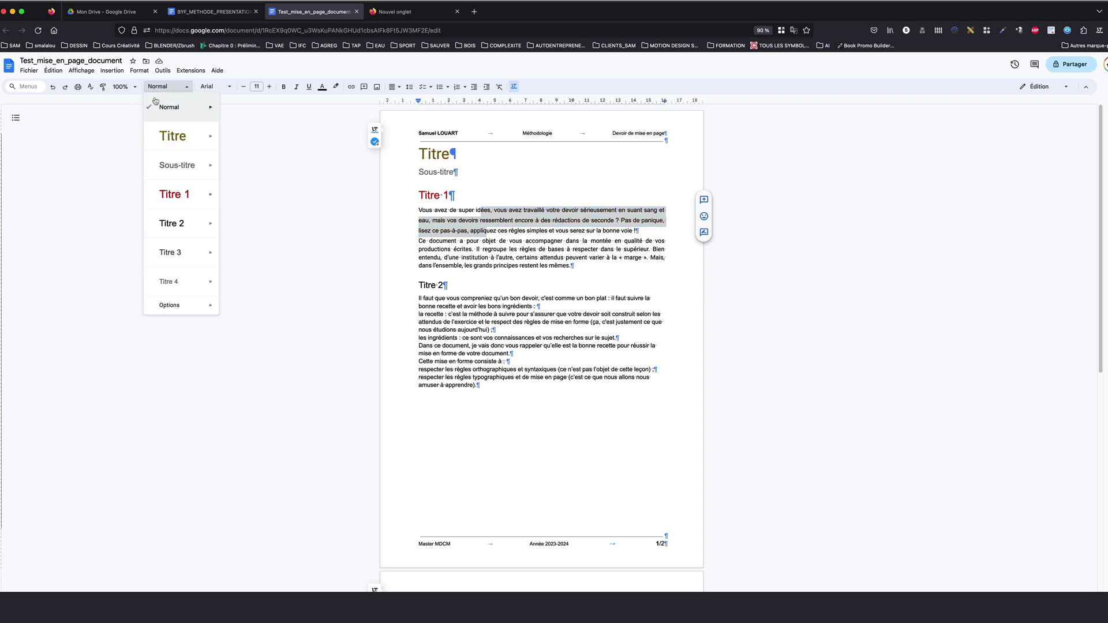
pyautogui.moveTo(210, 107)
pyautogui.click(272, 124)
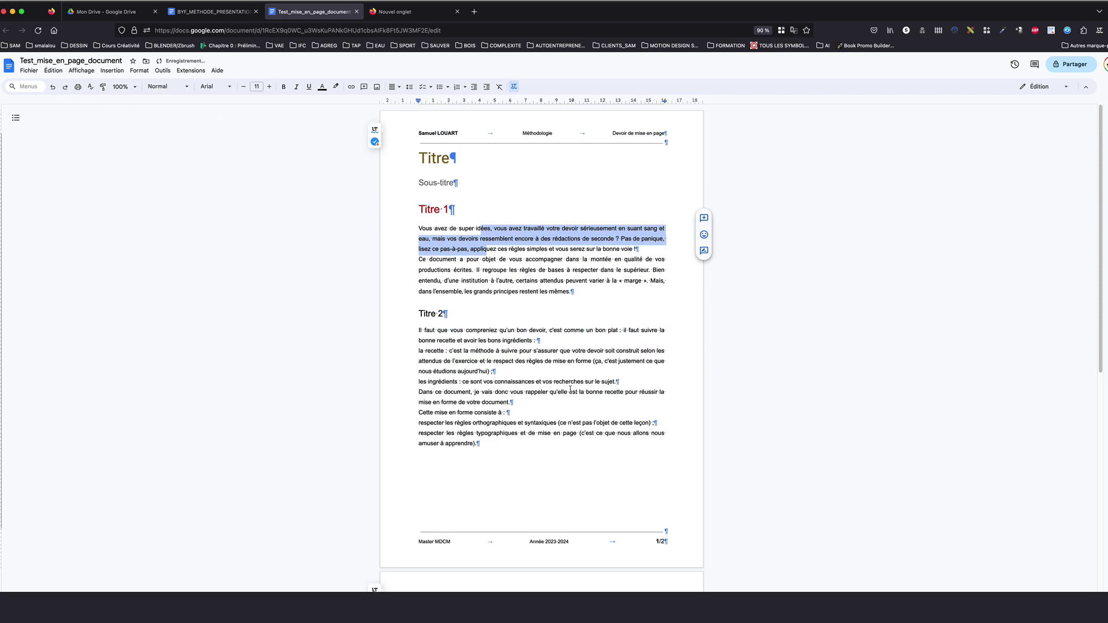
pyautogui.click(494, 411)
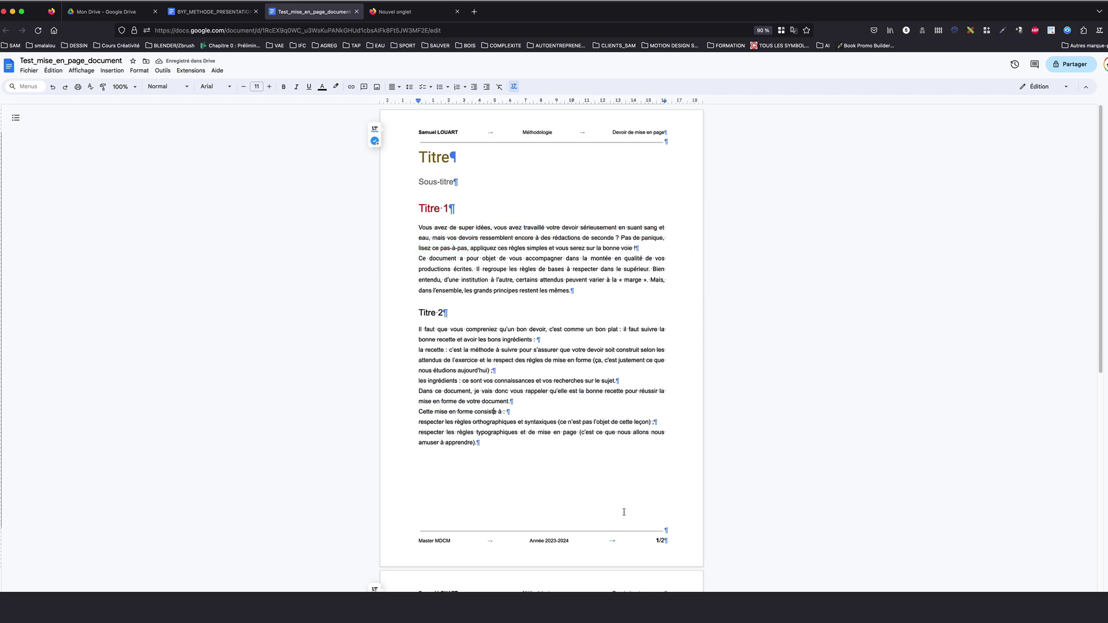
pyautogui.scroll(-2, 625, 512)
pyautogui.scroll(2, 482, 362)
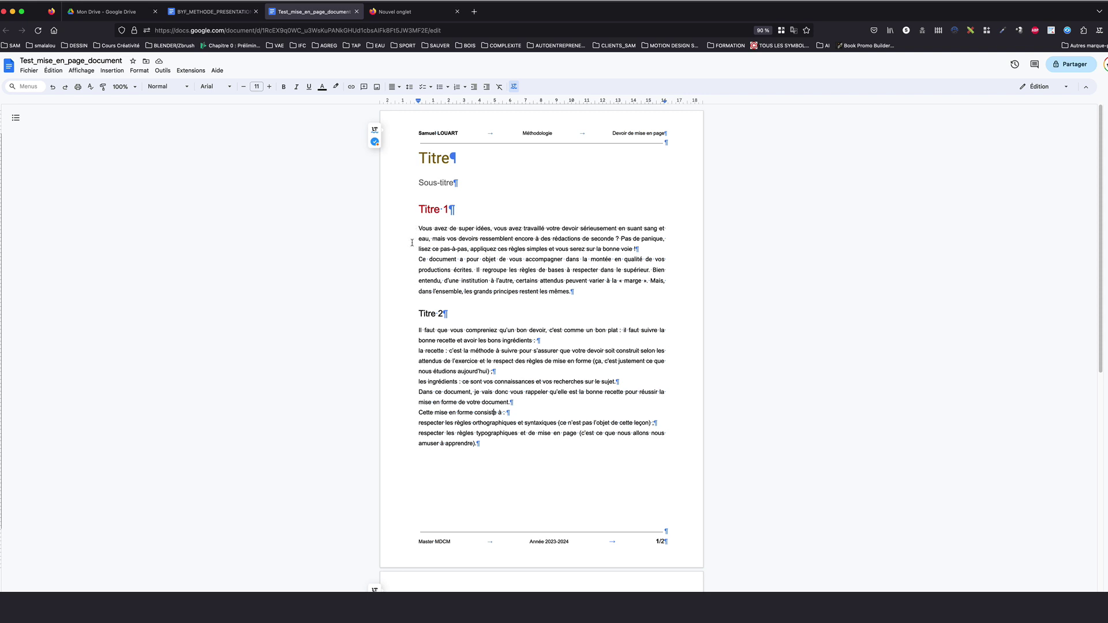
# Add spacing after the first body paragraph and set it to a custom 6 pt
pyautogui.click(647, 252)
pyautogui.click(594, 249)
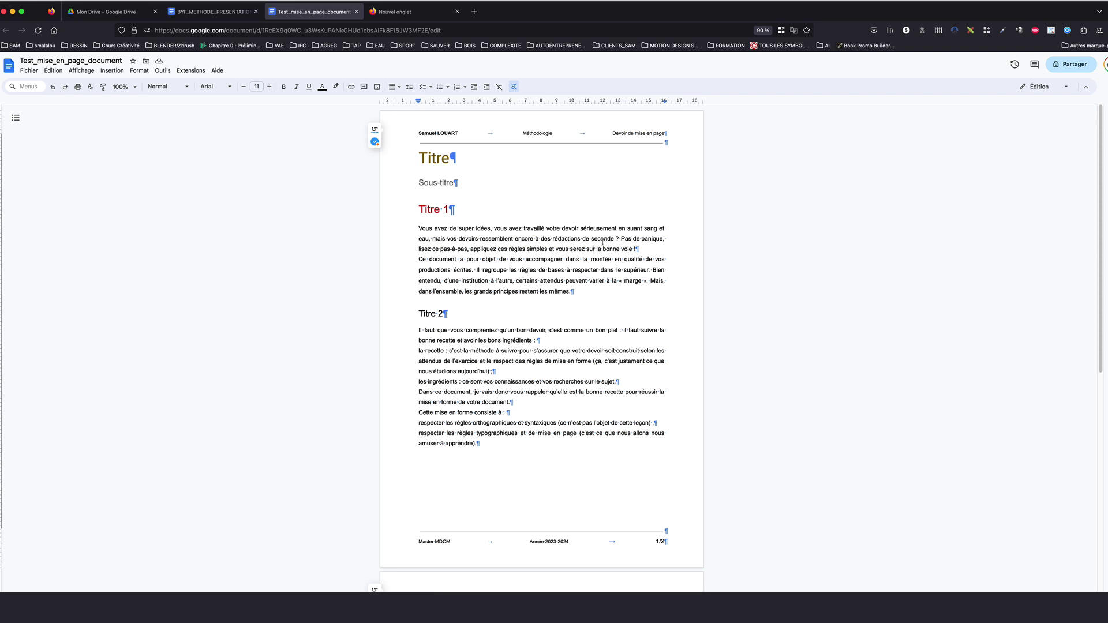
pyautogui.click(410, 87)
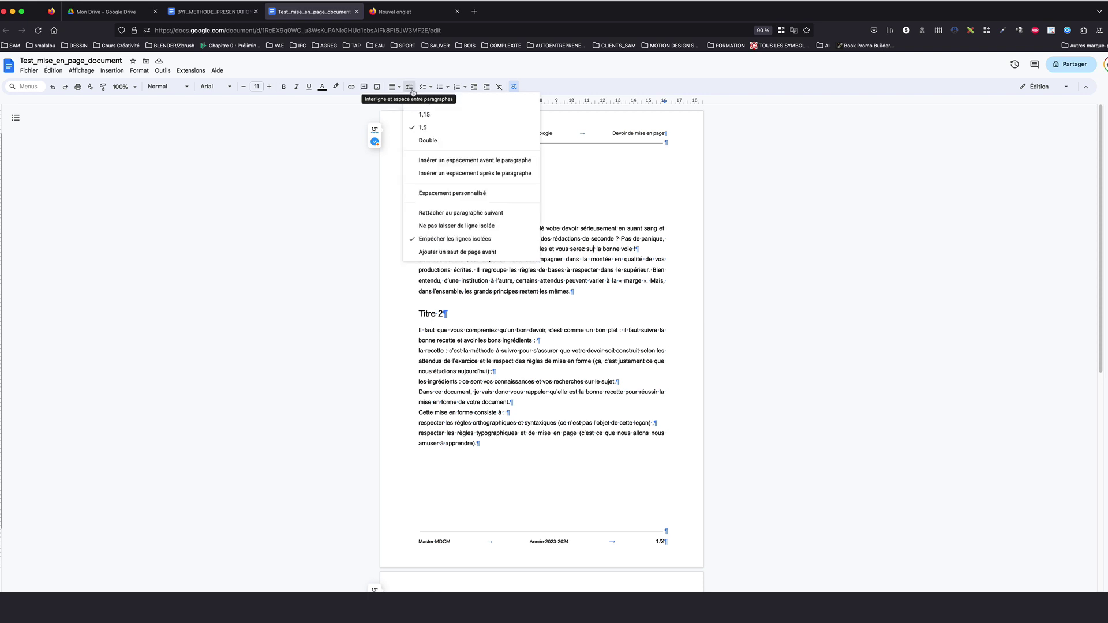
pyautogui.click(483, 172)
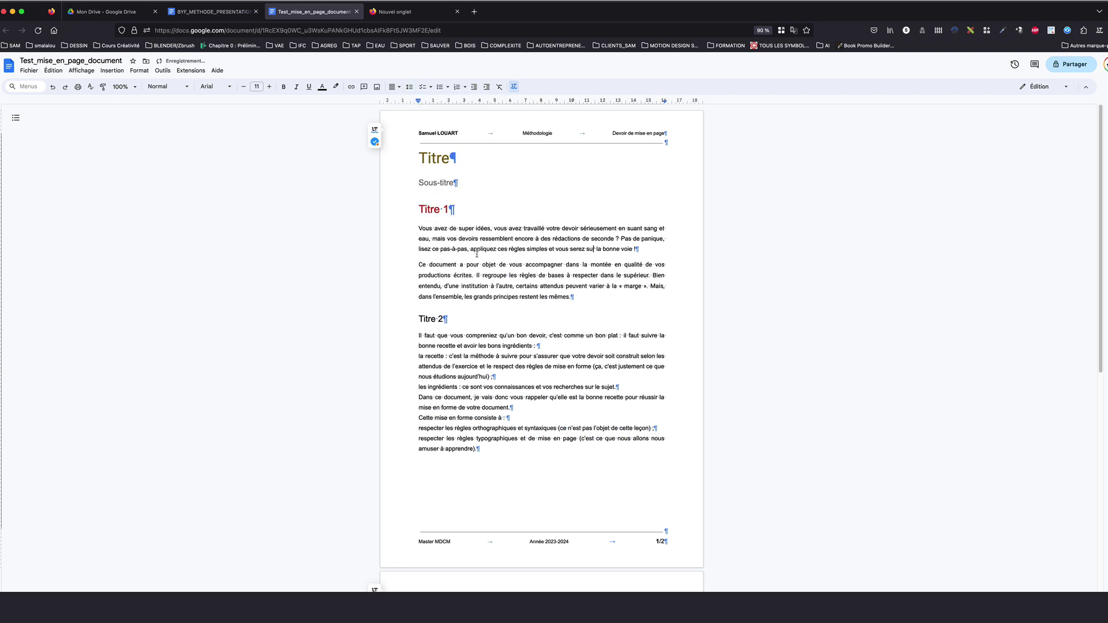
pyautogui.click(409, 86)
pyautogui.click(453, 192)
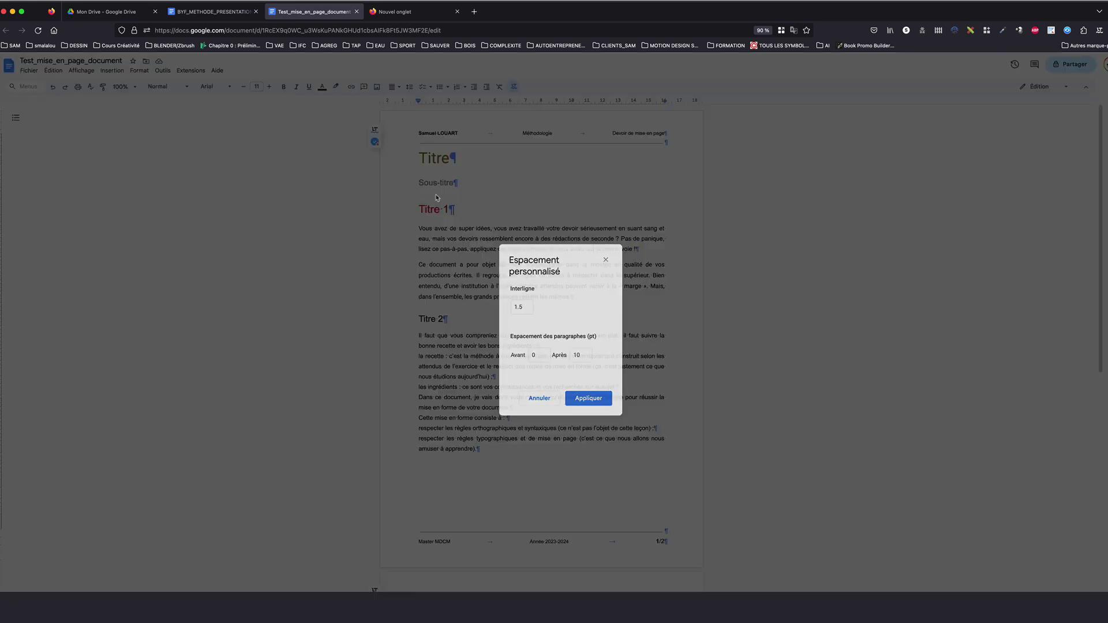
pyautogui.moveTo(563, 255); pyautogui.dragTo(800, 191)
pyautogui.doubleClick(816, 292)
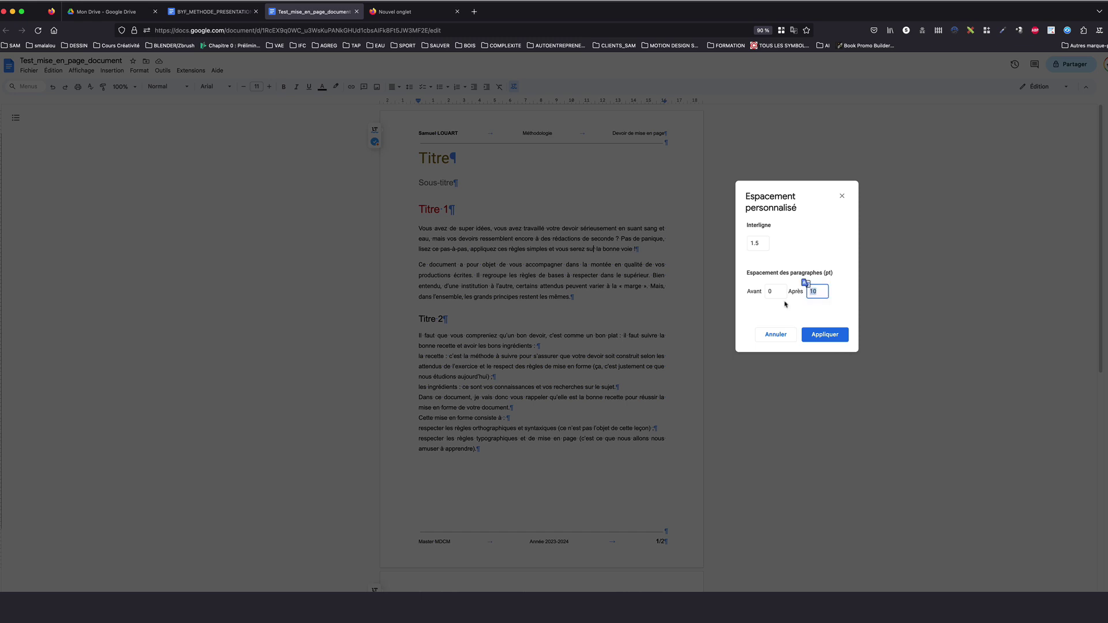
pyautogui.write('6')
pyautogui.press('Return')
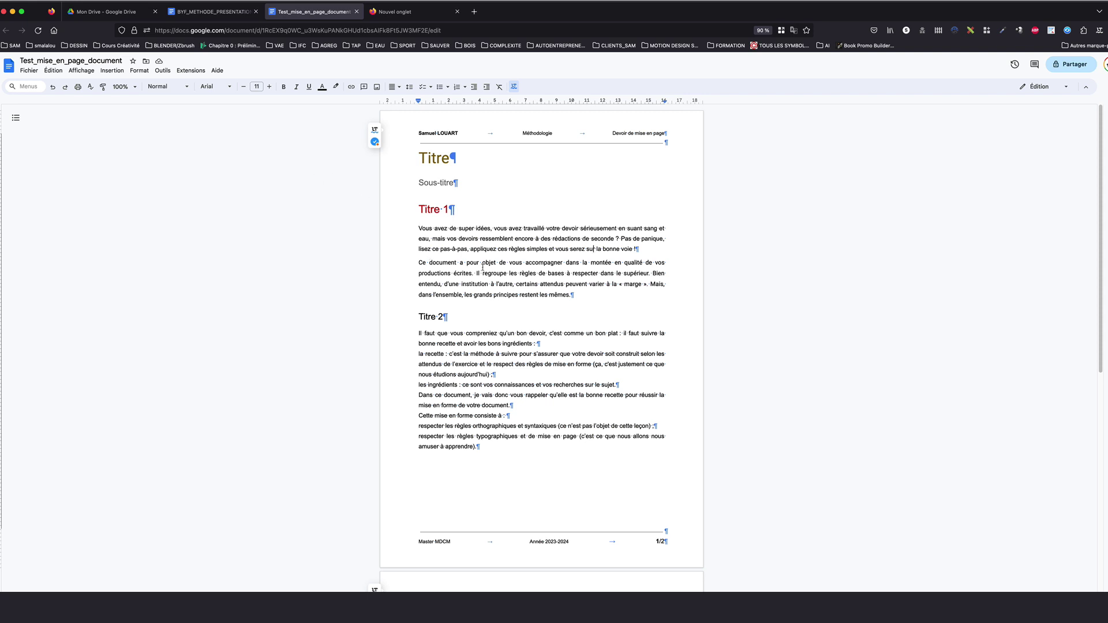
# Update the Normal paragraph style so it takes over the first body paragraph's spacing after
pyautogui.click(168, 86)
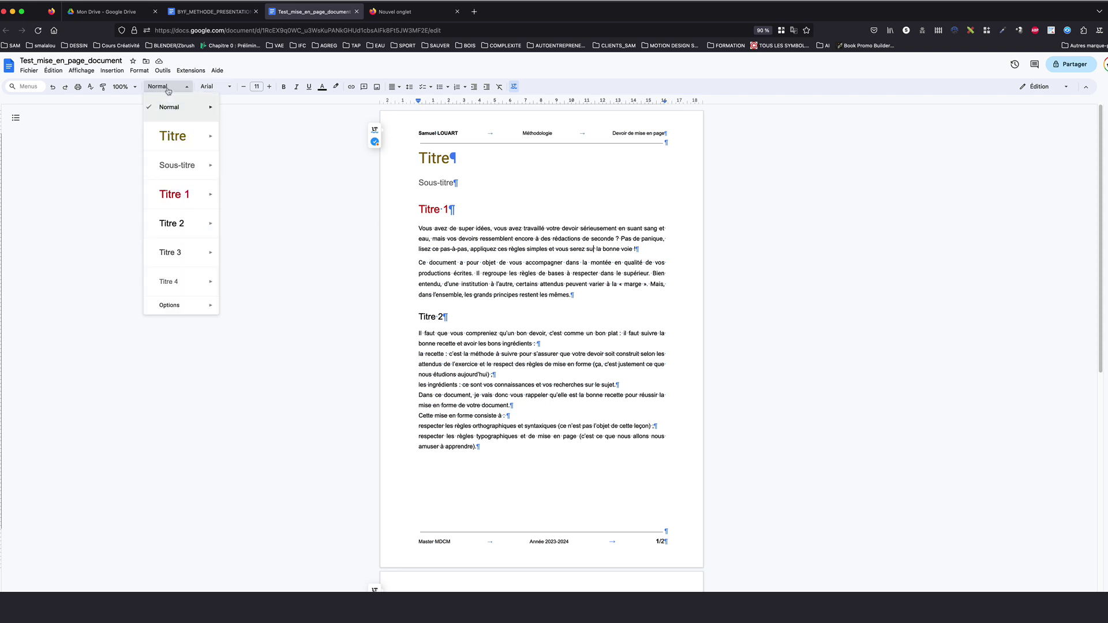
pyautogui.moveTo(174, 106)
pyautogui.click(332, 122)
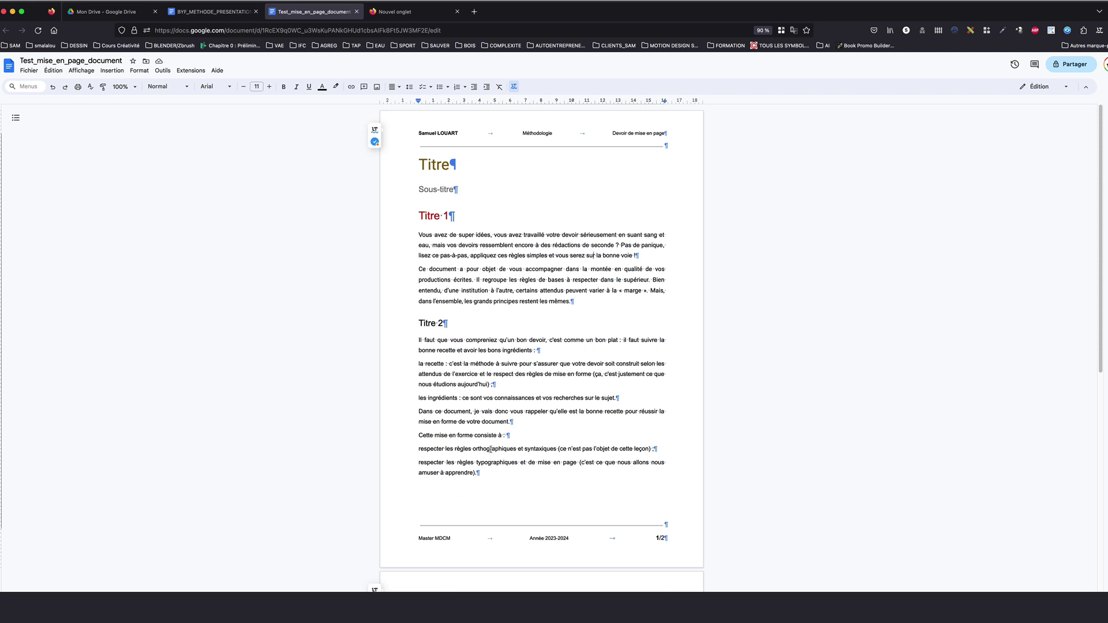
# In the first body paragraph, make "simples" bold and "vous serez sur la bonne voie" italic
pyautogui.doubleClick(531, 256)
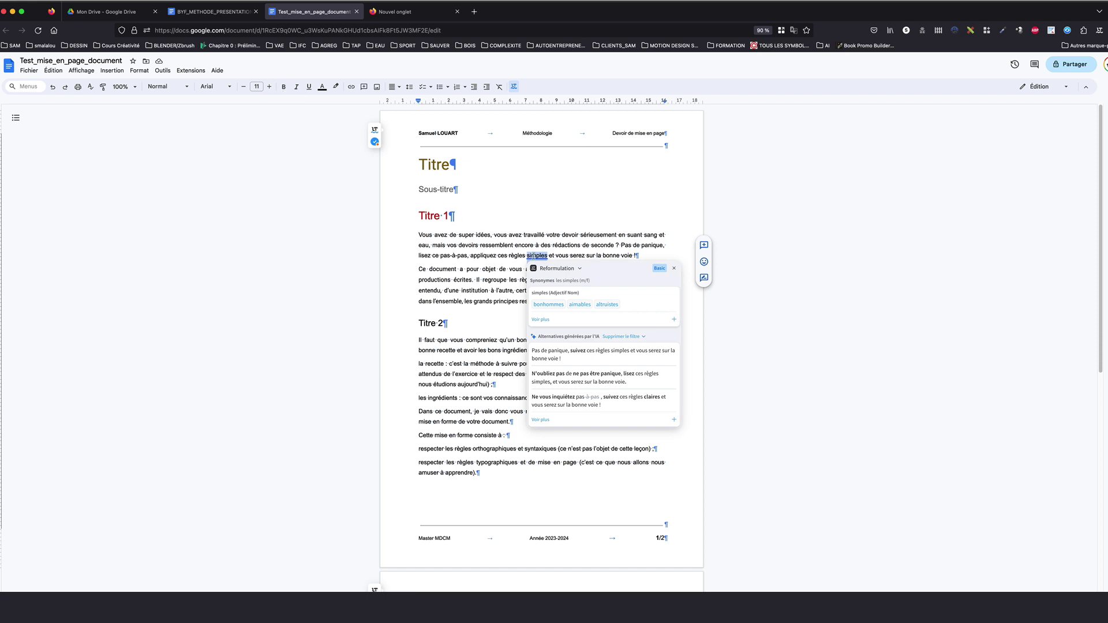
pyautogui.press('super+b')
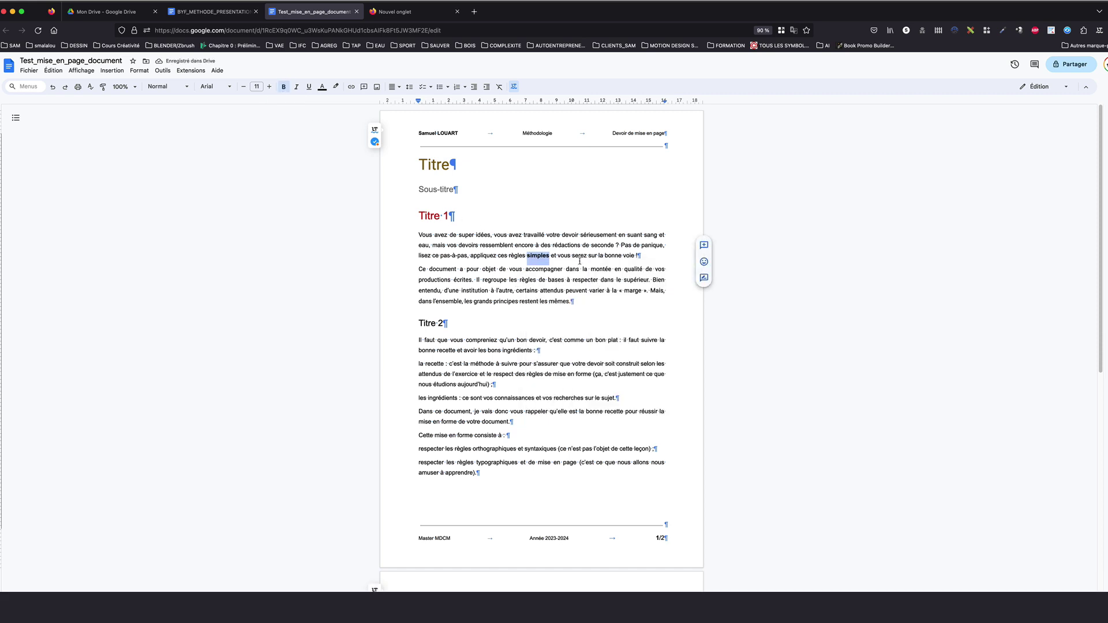
pyautogui.moveTo(558, 255); pyautogui.dragTo(627, 255)
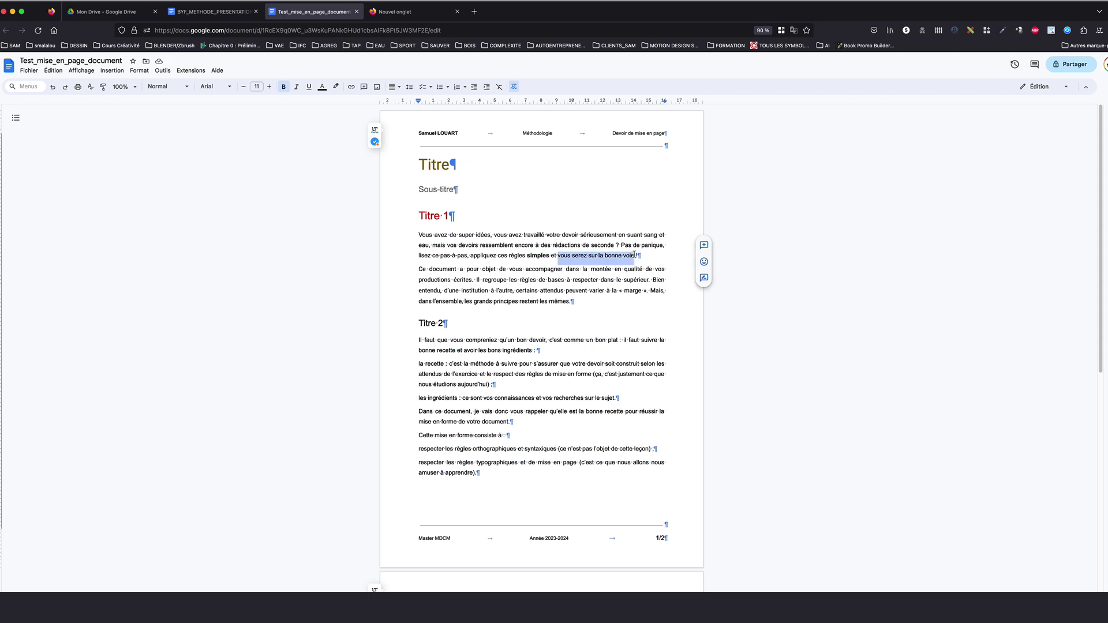
pyautogui.press('super+i')
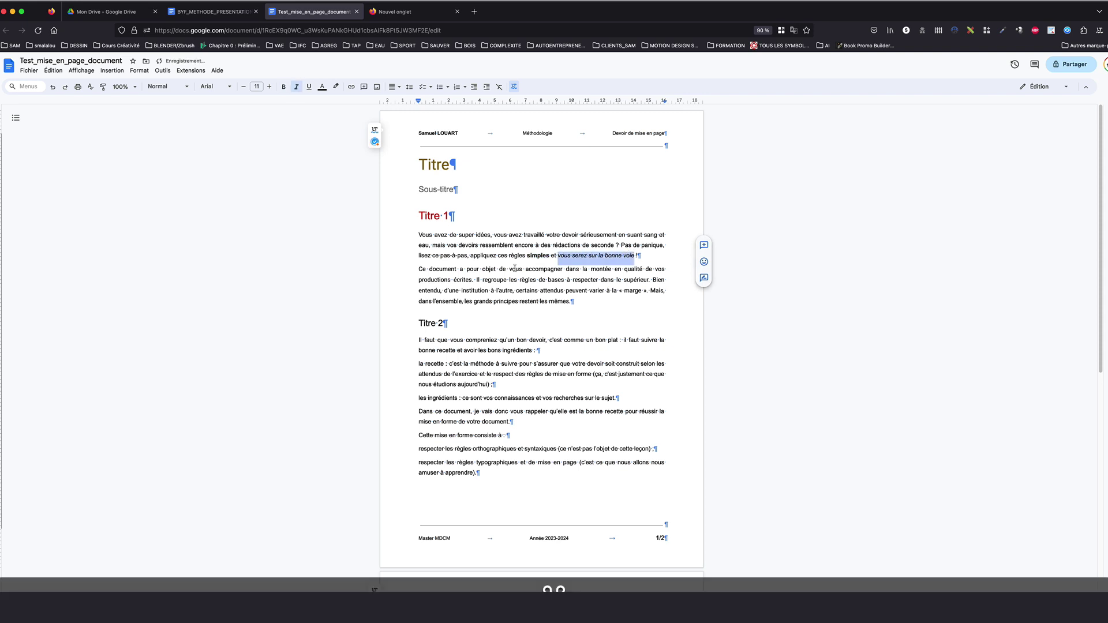
# Underline "vous accompagner dans la montée" in the second body paragraph
pyautogui.moveTo(509, 269); pyautogui.dragTo(612, 271)
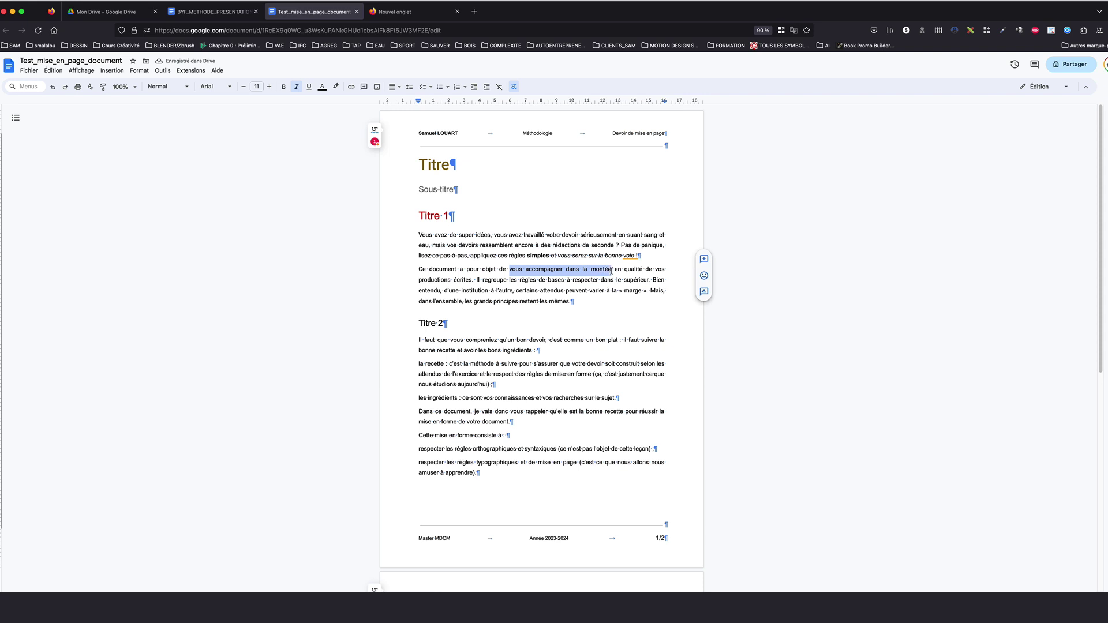
pyautogui.press('super+u')
pyautogui.click(603, 269)
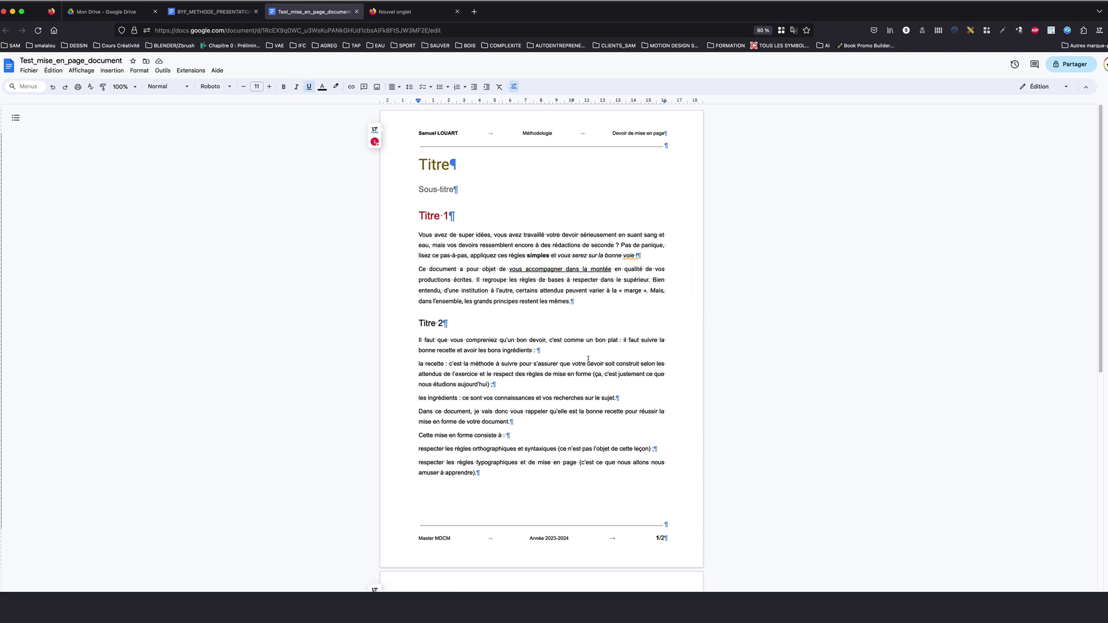
# Colour the word "simples" in the first body paragraph with the custom text colour #ca8e16
pyautogui.doubleClick(538, 255)
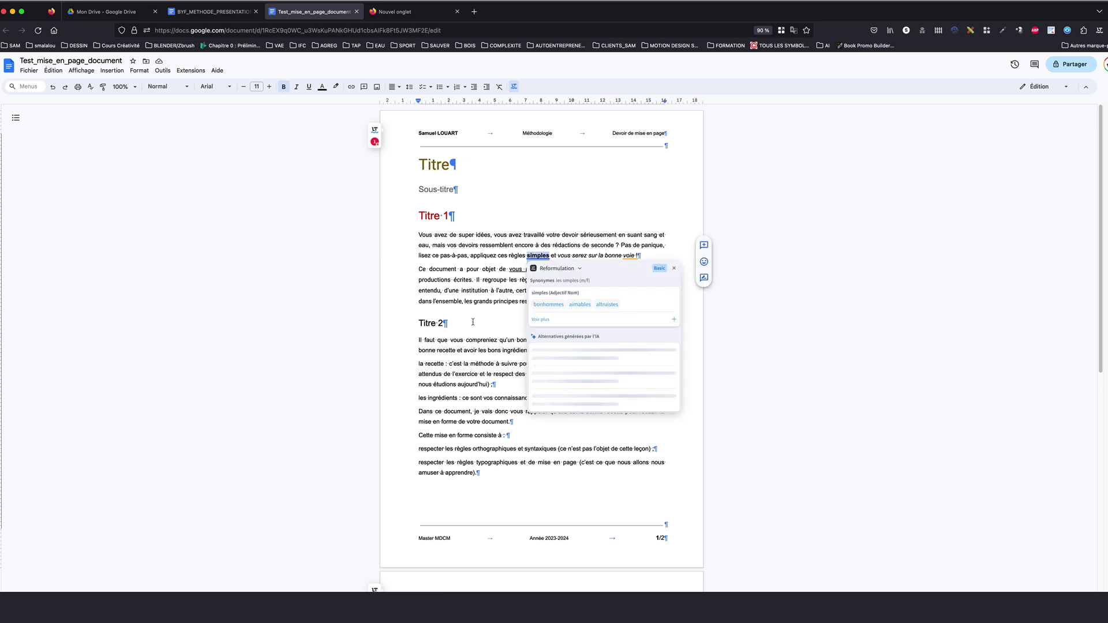
pyautogui.click(322, 87)
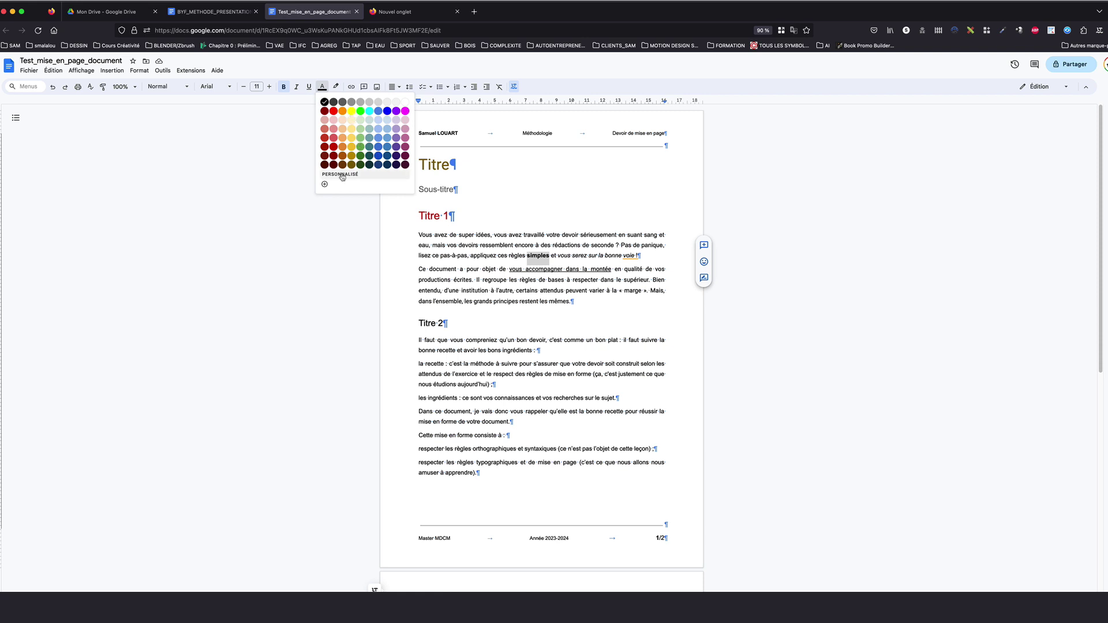
pyautogui.click(324, 184)
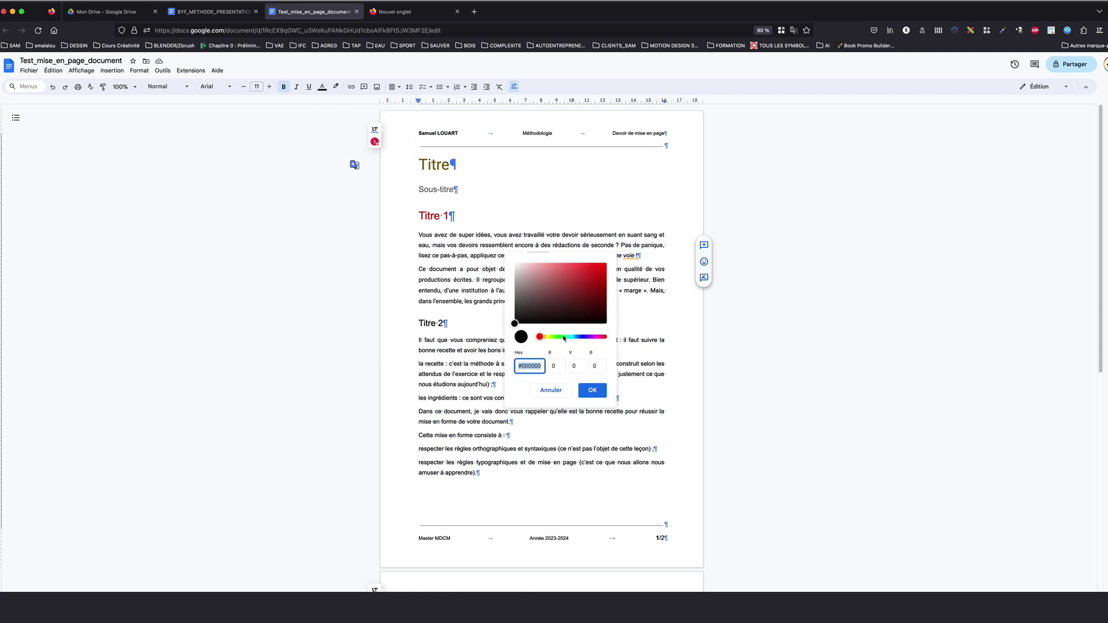
pyautogui.click(561, 338)
pyautogui.click(561, 339)
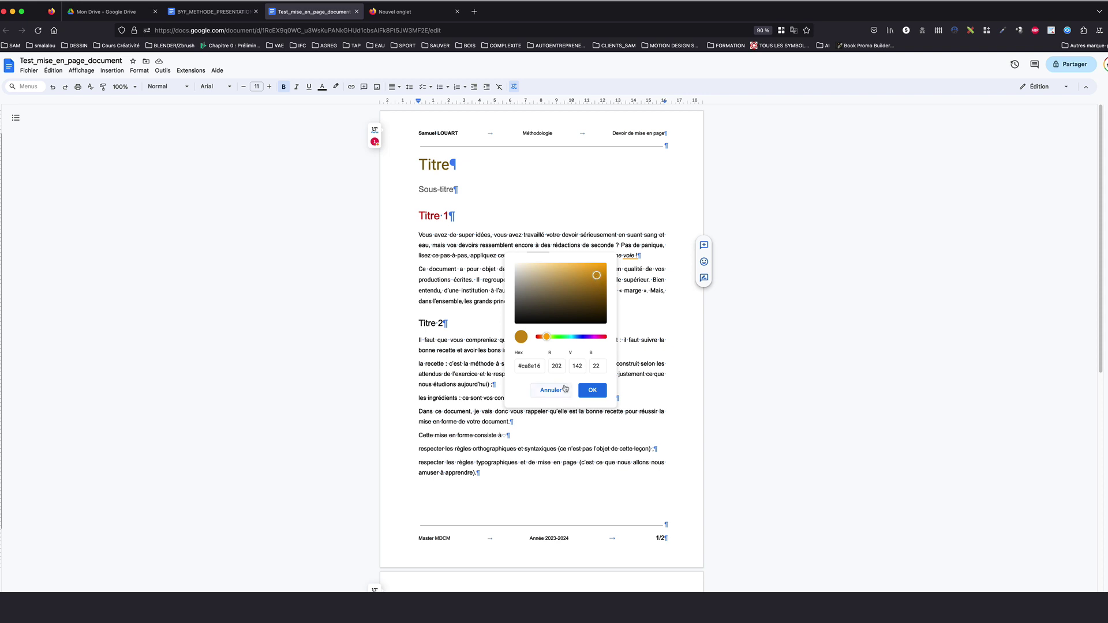
pyautogui.press('Return')
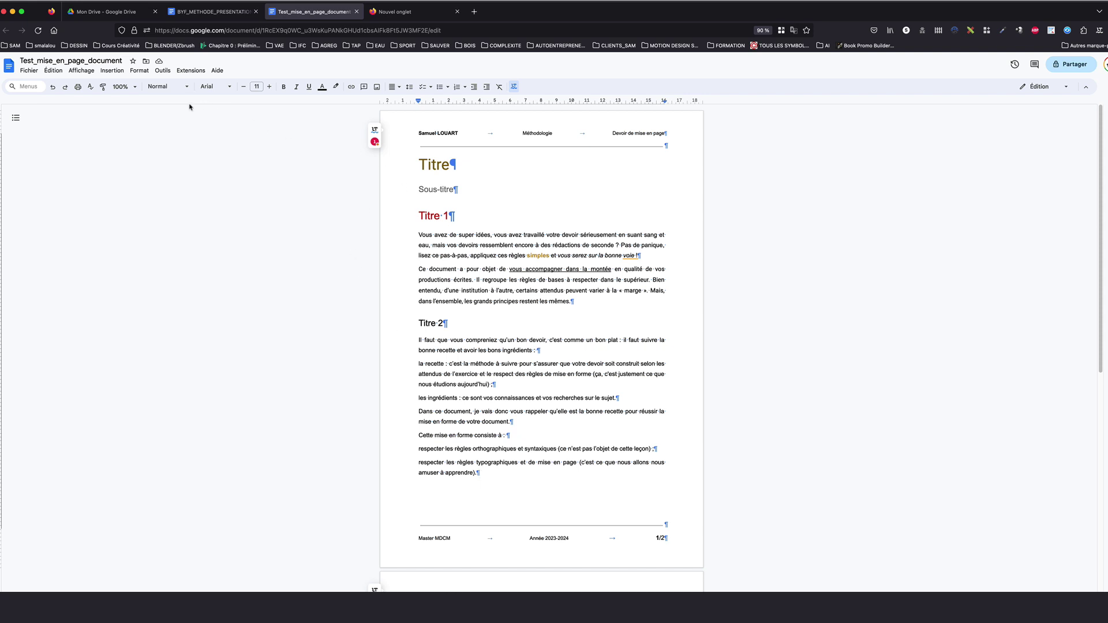
# Turn the "la recette" and "les ingrédients" paragraphs under Titre 2 into a bulleted list
pyautogui.click(135, 88)
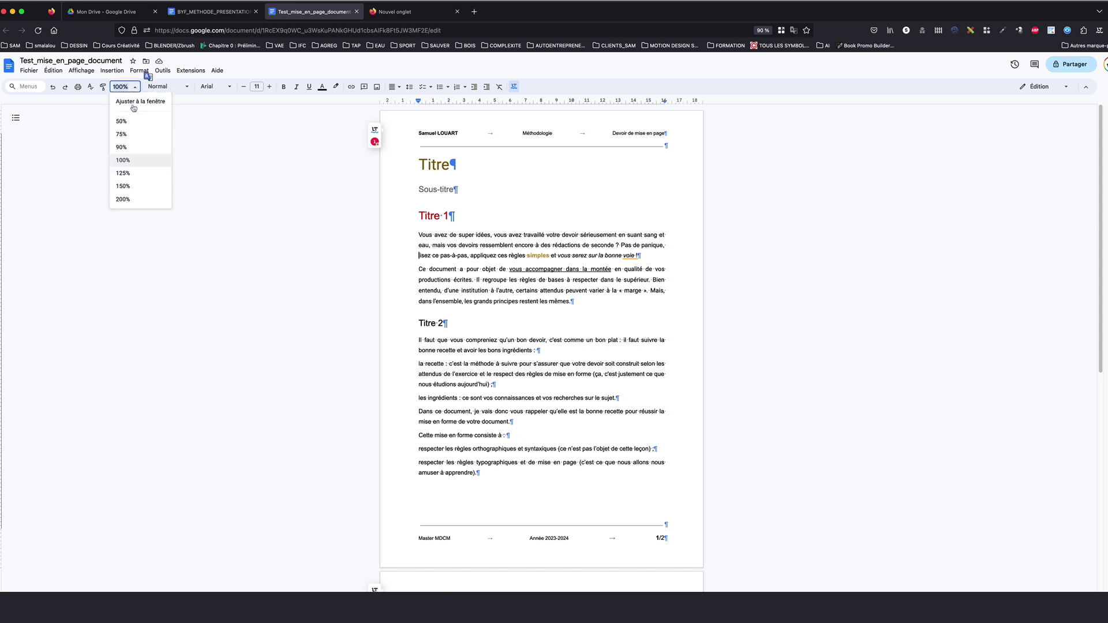
pyautogui.click(132, 168)
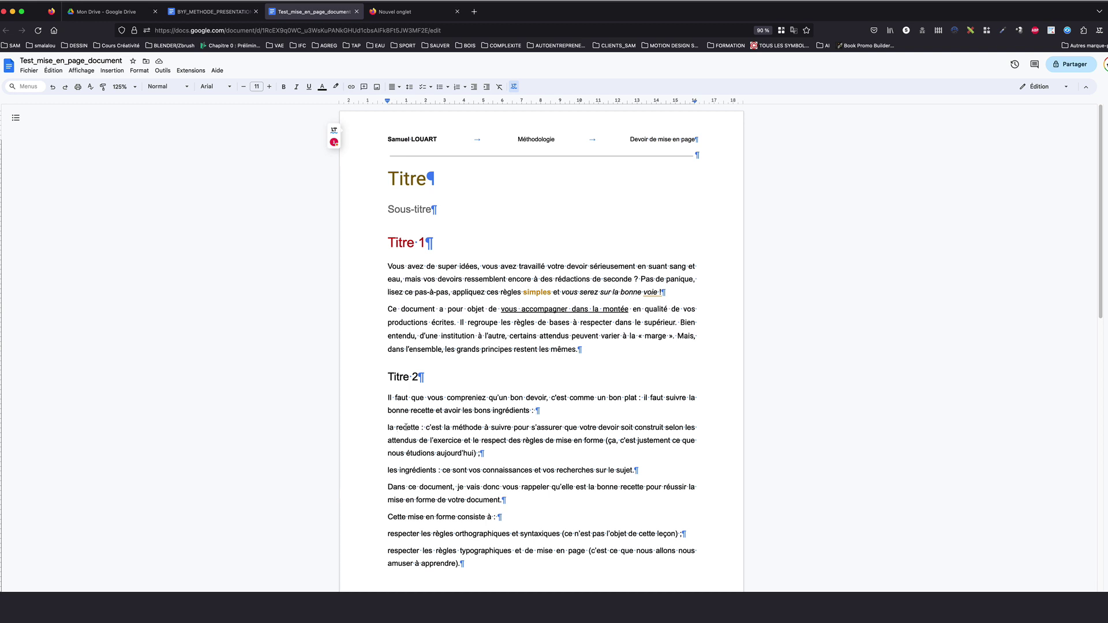
pyautogui.moveTo(405, 428); pyautogui.dragTo(409, 465)
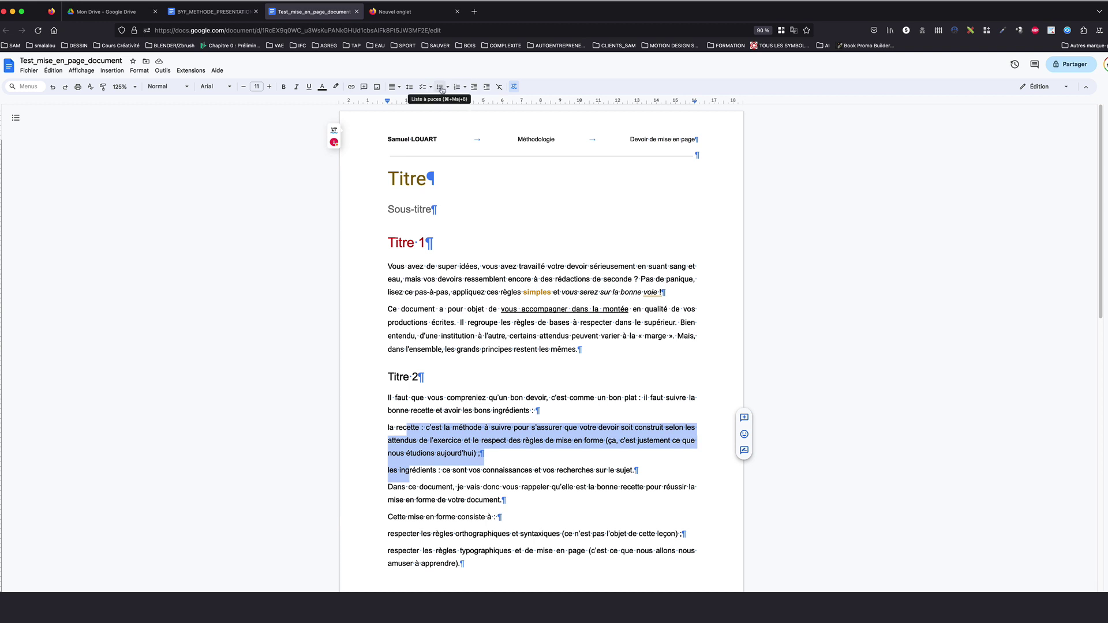
pyautogui.click(441, 87)
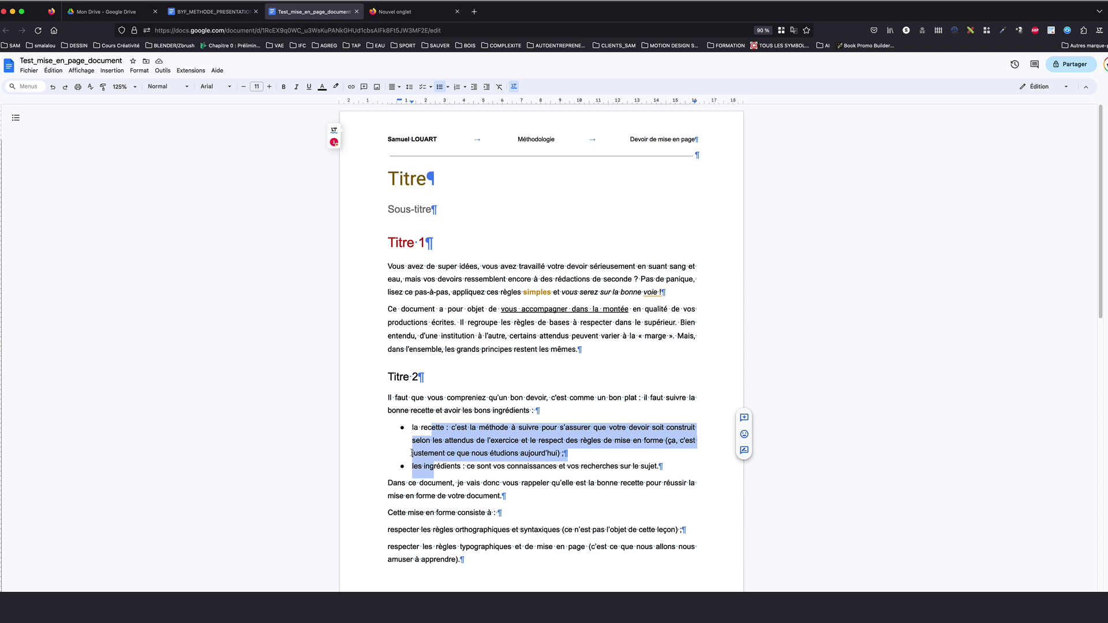
pyautogui.click(473, 457)
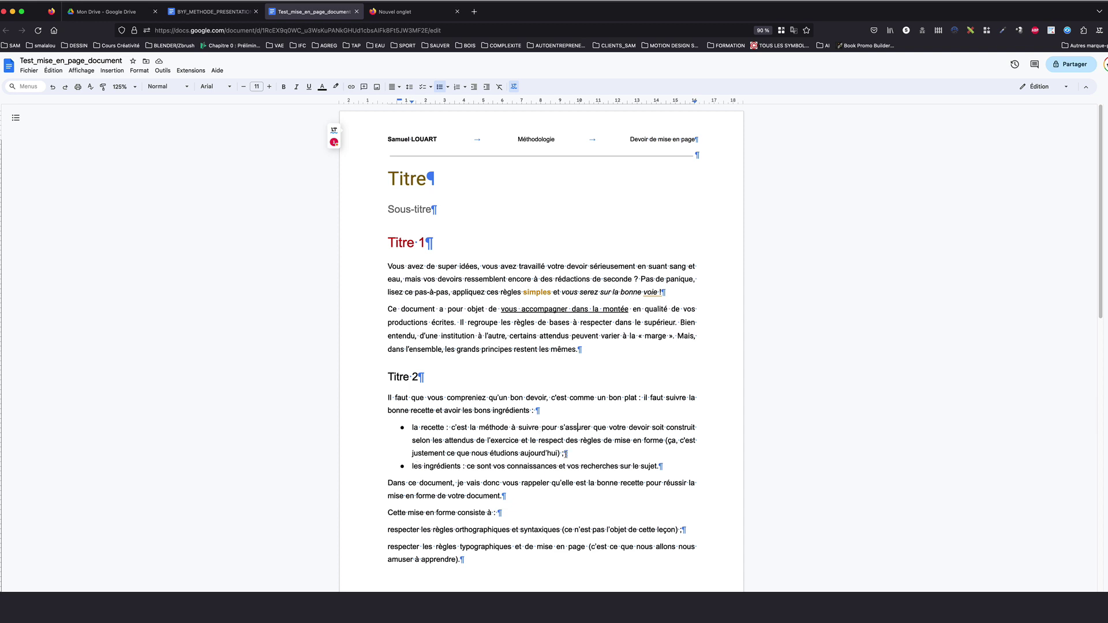
# Add an indented second-level list beneath the "la recette" bullet with the items "liste 1,", "liste 2," and "fin ;"
pyautogui.moveTo(412, 467); pyautogui.dragTo(658, 465)
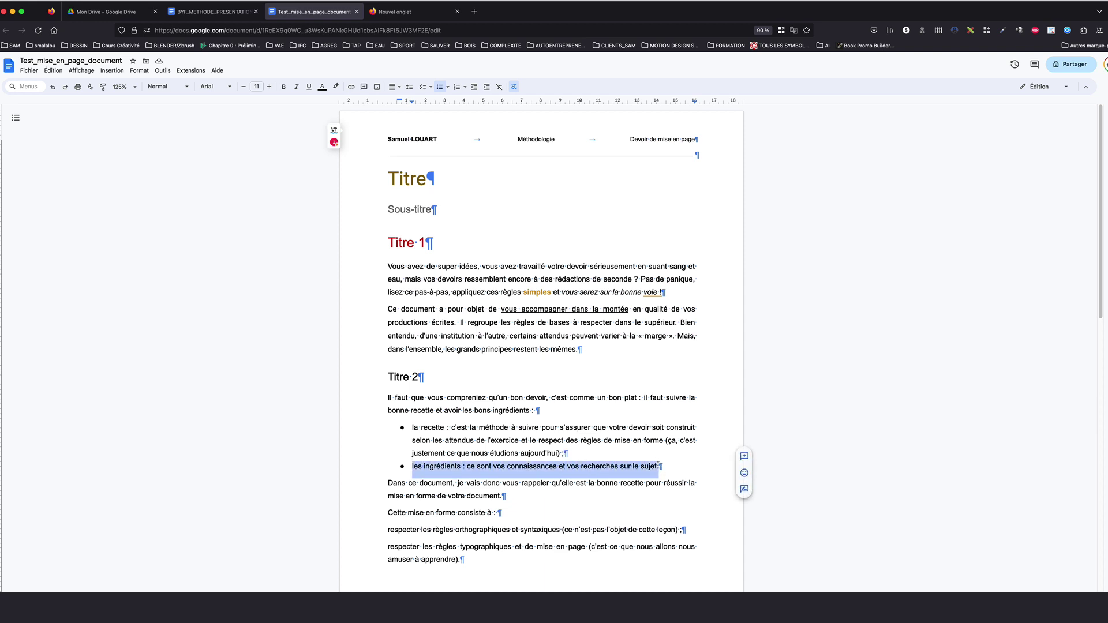
pyautogui.click(510, 454)
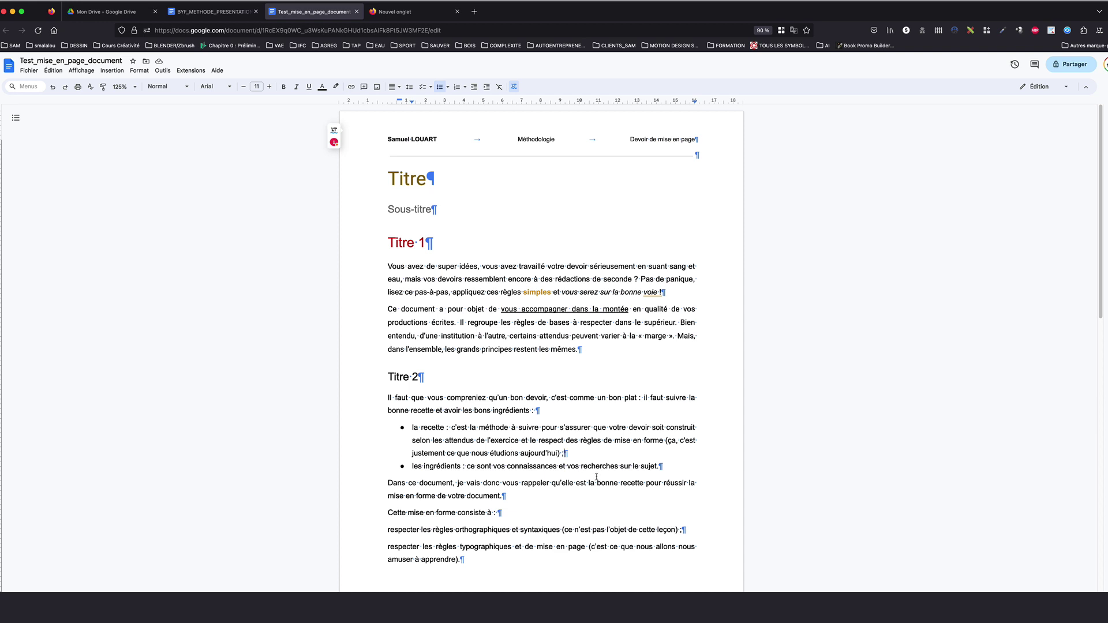
pyautogui.press('Return')
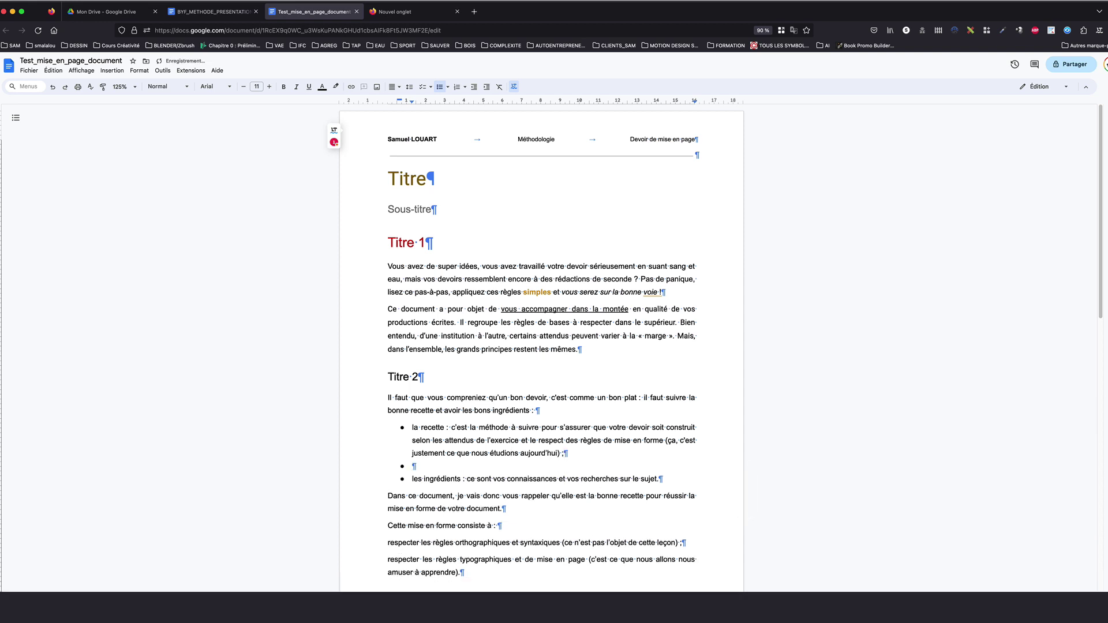
pyautogui.press('Tab')
pyautogui.write('liste 1,')
pyautogui.press('Return')
pyautogui.write('liste')
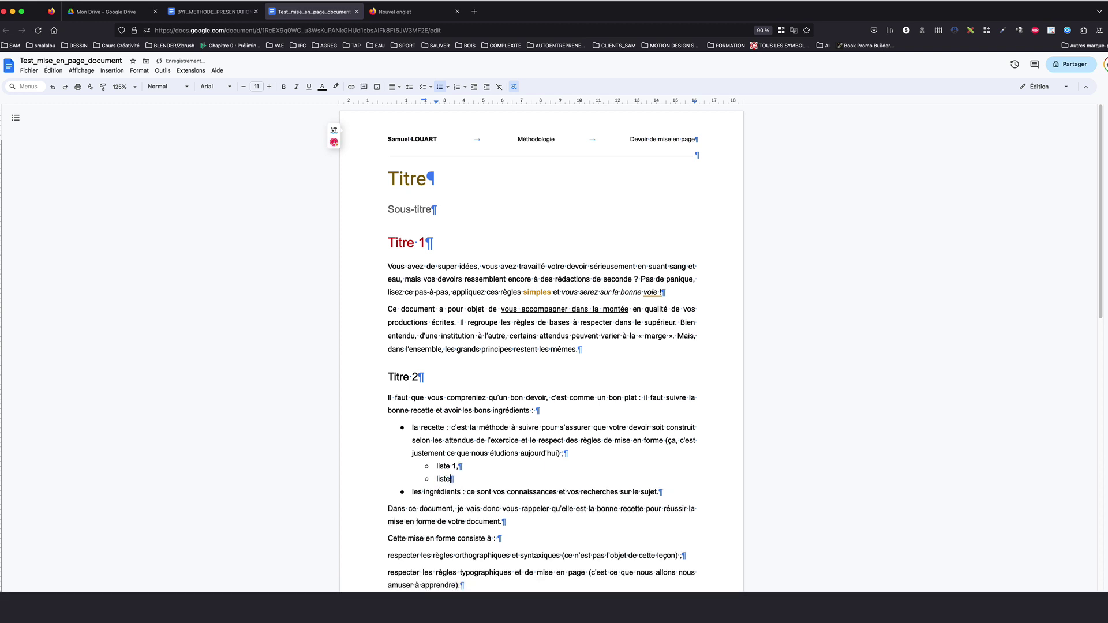
pyautogui.write(' 2,')
pyautogui.press('Return')
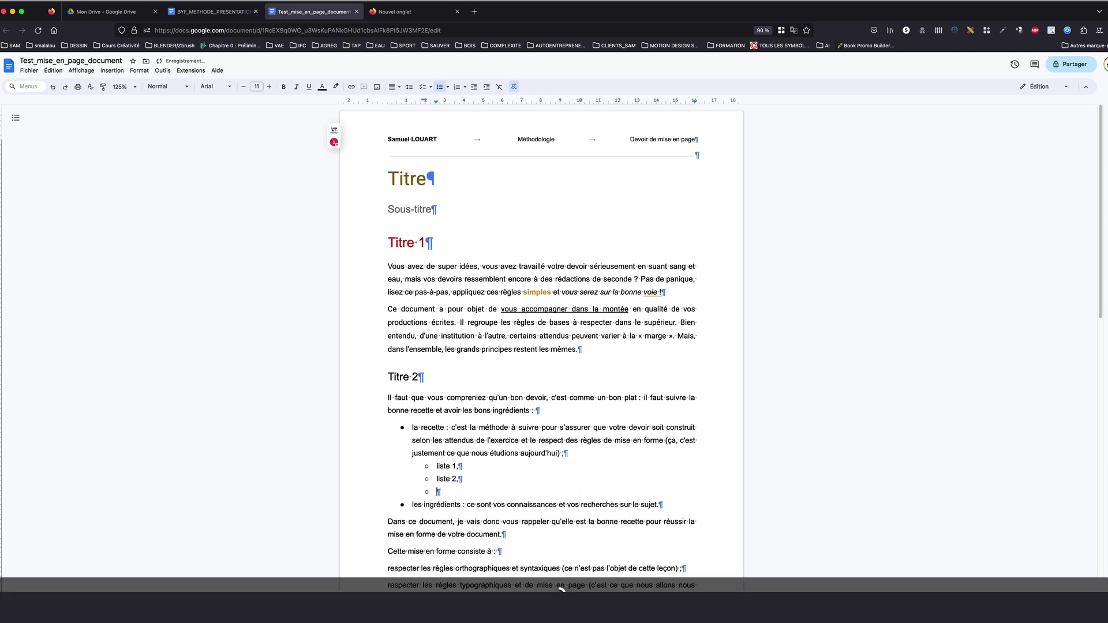
pyautogui.write('fin ;')
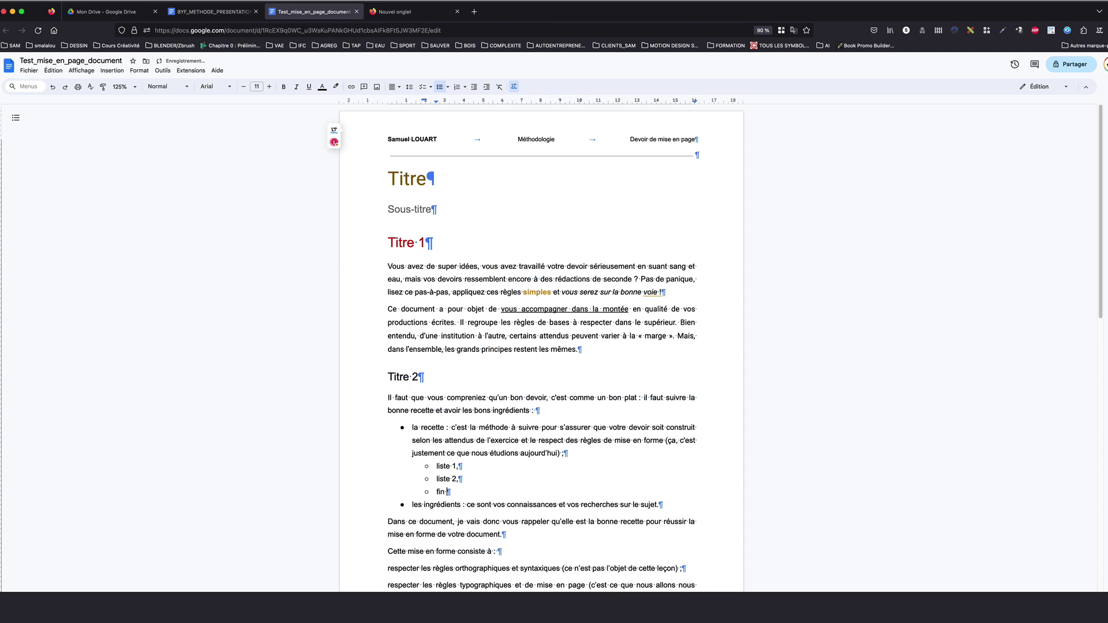
# Replace the semicolon ending the "la recette" bullet with a colon
pyautogui.click(564, 453)
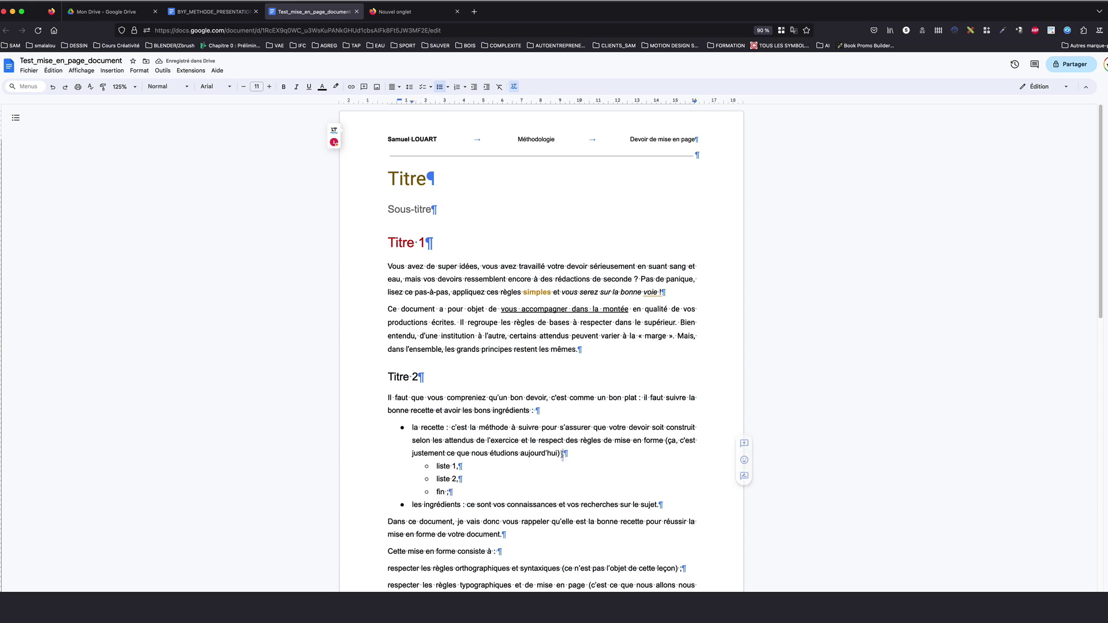
pyautogui.press('BackSpace')
pyautogui.write(':')
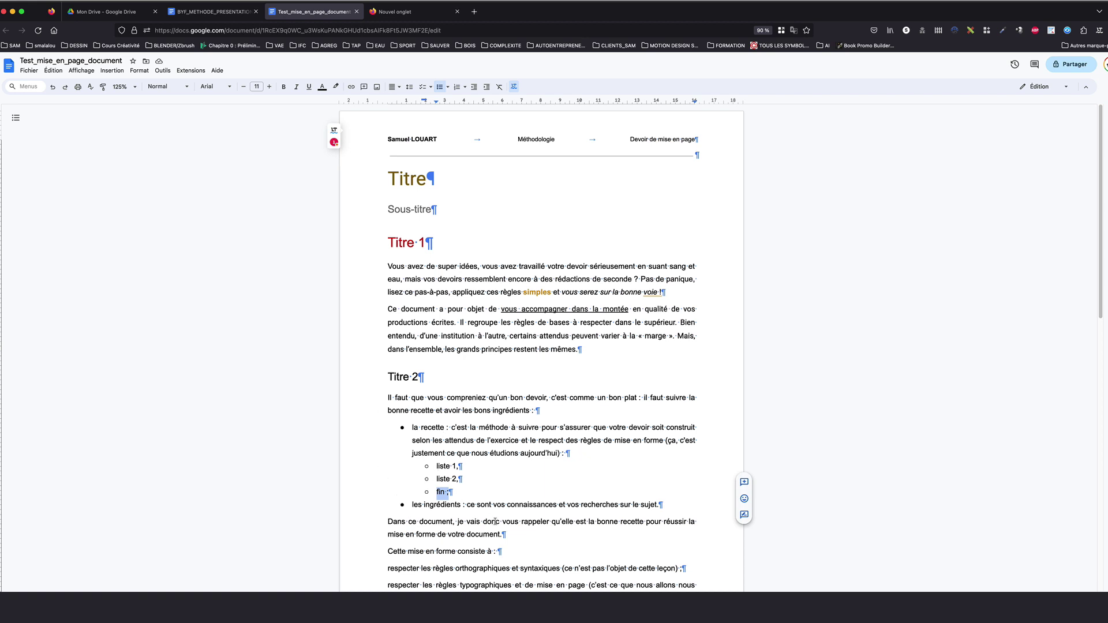
# Replace the text "liste 1" in the first sub-item with "1re liste", keeping its comma
pyautogui.scroll(-2, 487, 524)
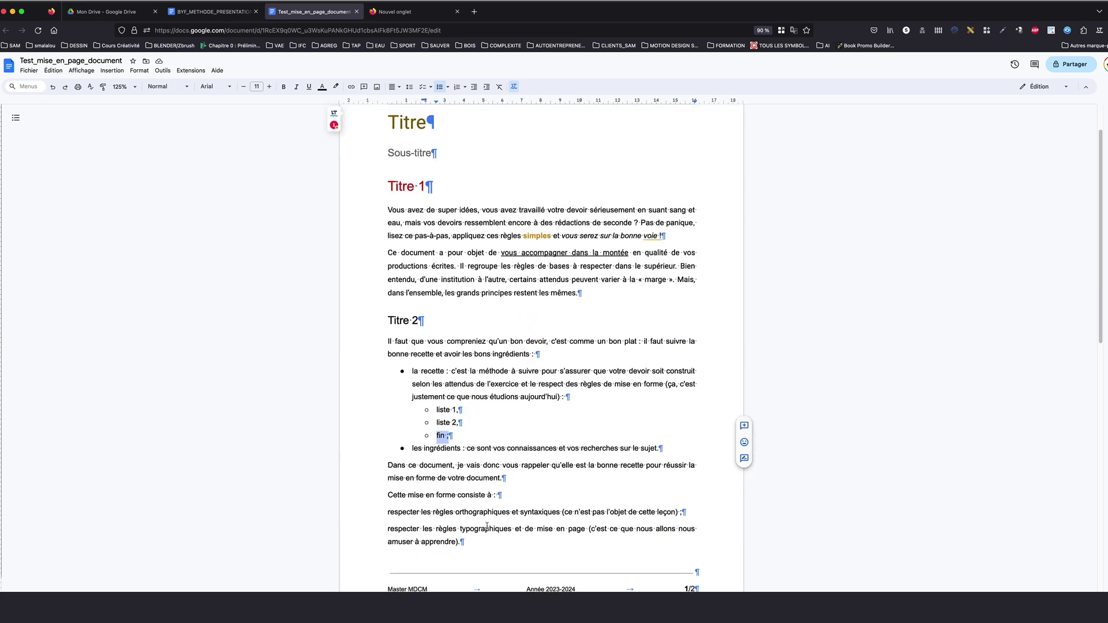
pyautogui.scroll(-8, 485, 527)
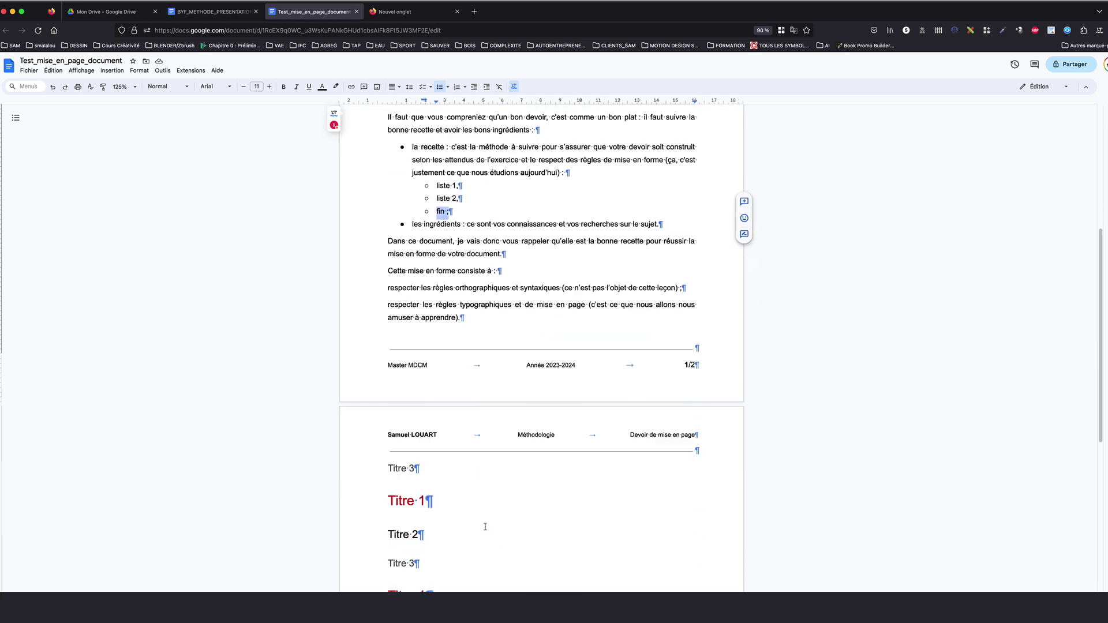
pyautogui.scroll(7, 486, 527)
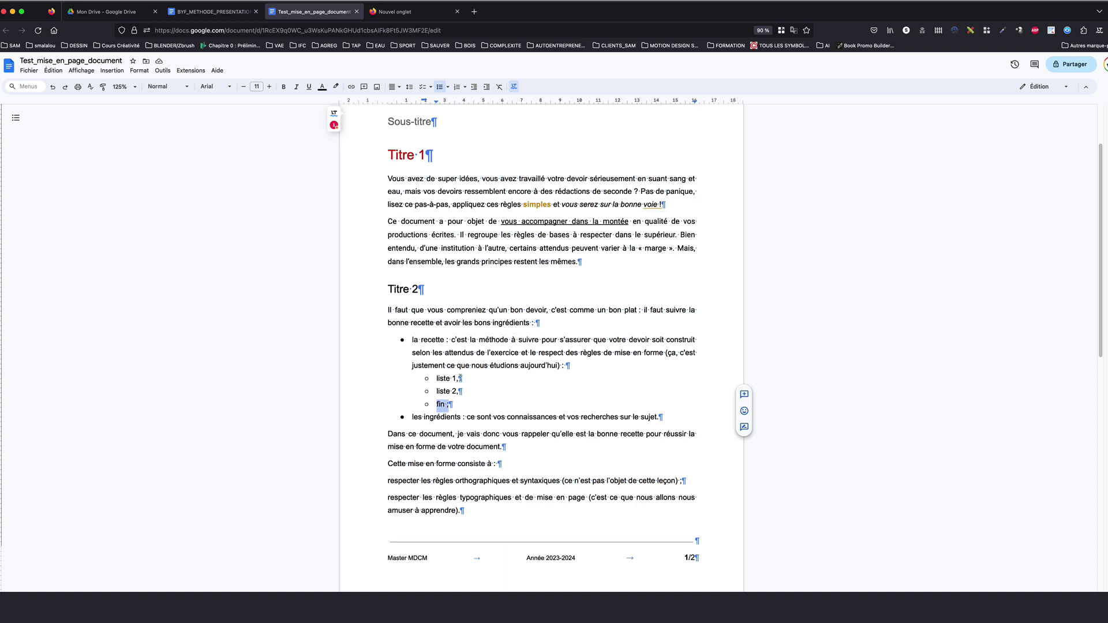
pyautogui.moveTo(456, 379); pyautogui.dragTo(437, 378)
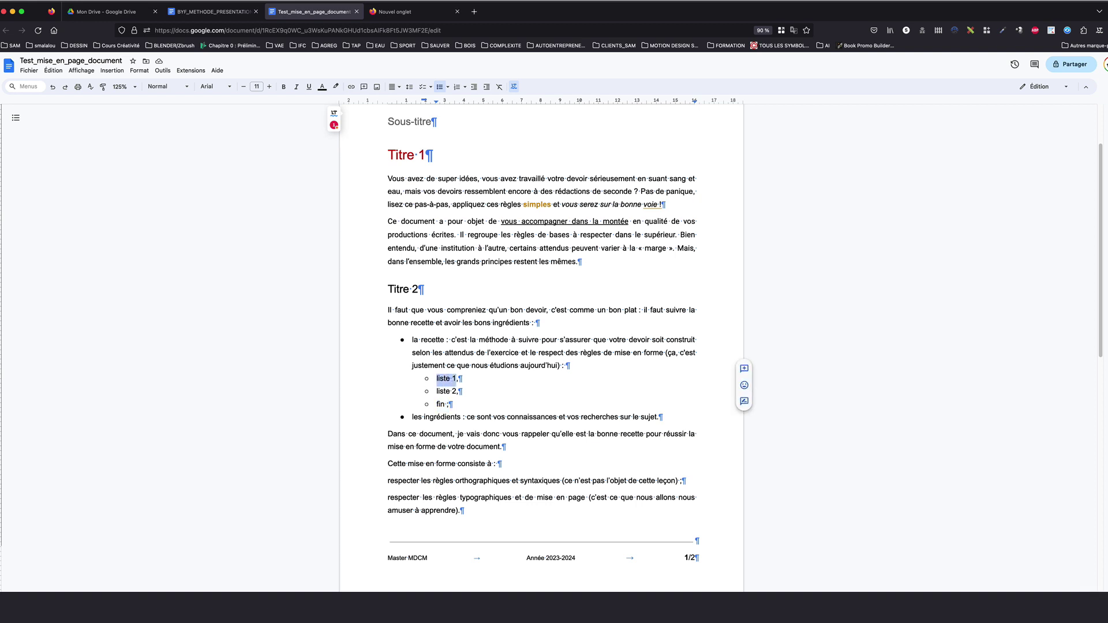
pyautogui.write('1re liste')
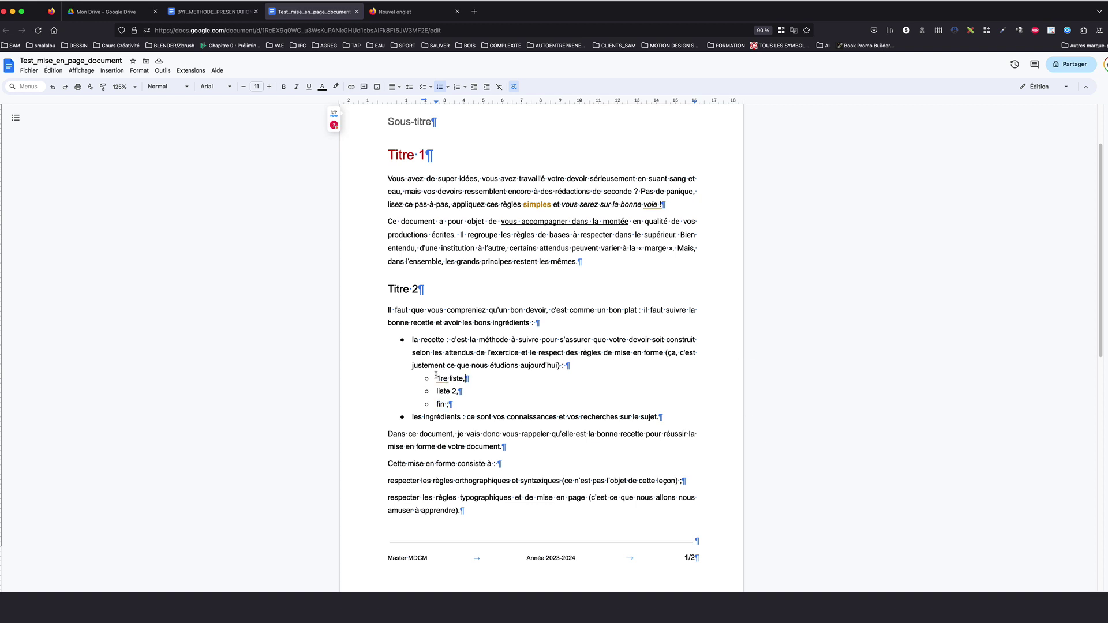
# Format the "re" of "1re liste" in the first sub-item as superscript
pyautogui.moveTo(442, 378); pyautogui.dragTo(448, 379)
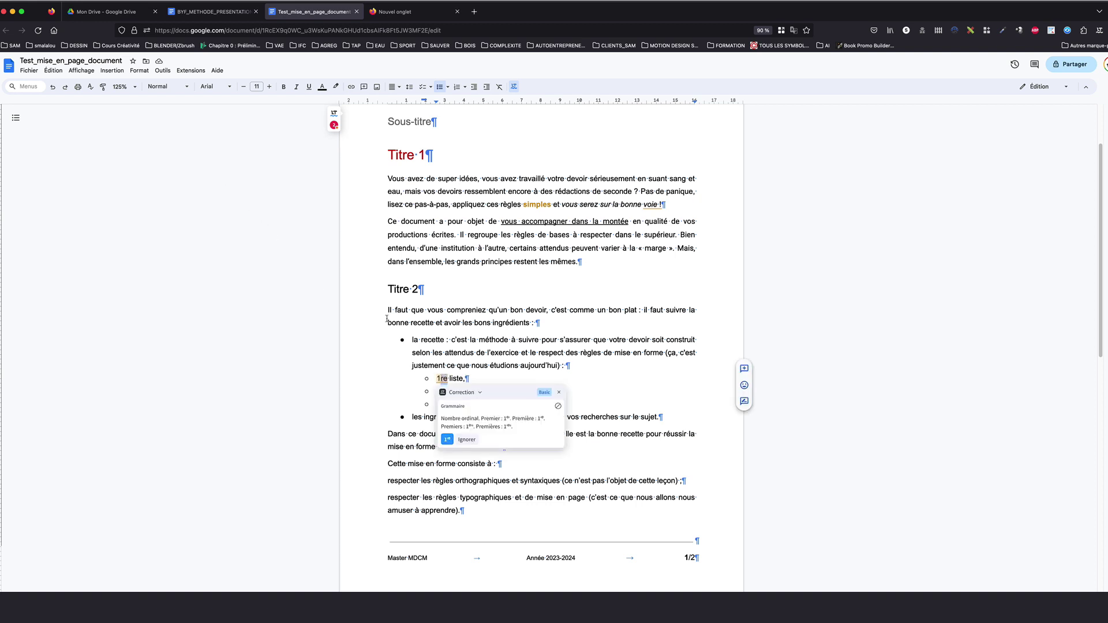
pyautogui.click(135, 75)
pyautogui.moveTo(173, 86)
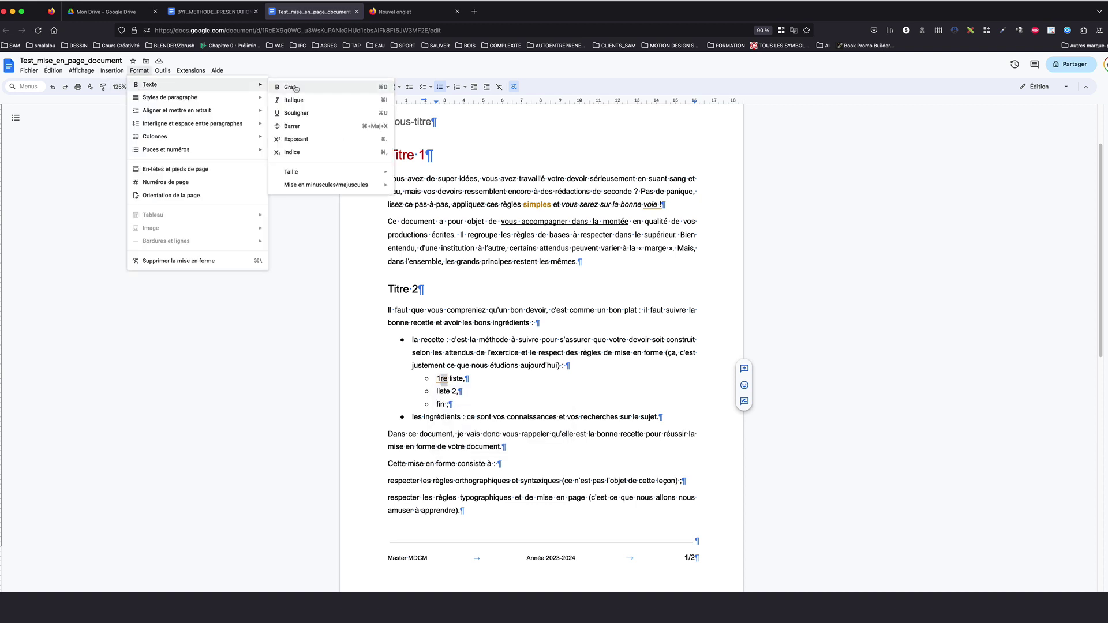
pyautogui.click(306, 141)
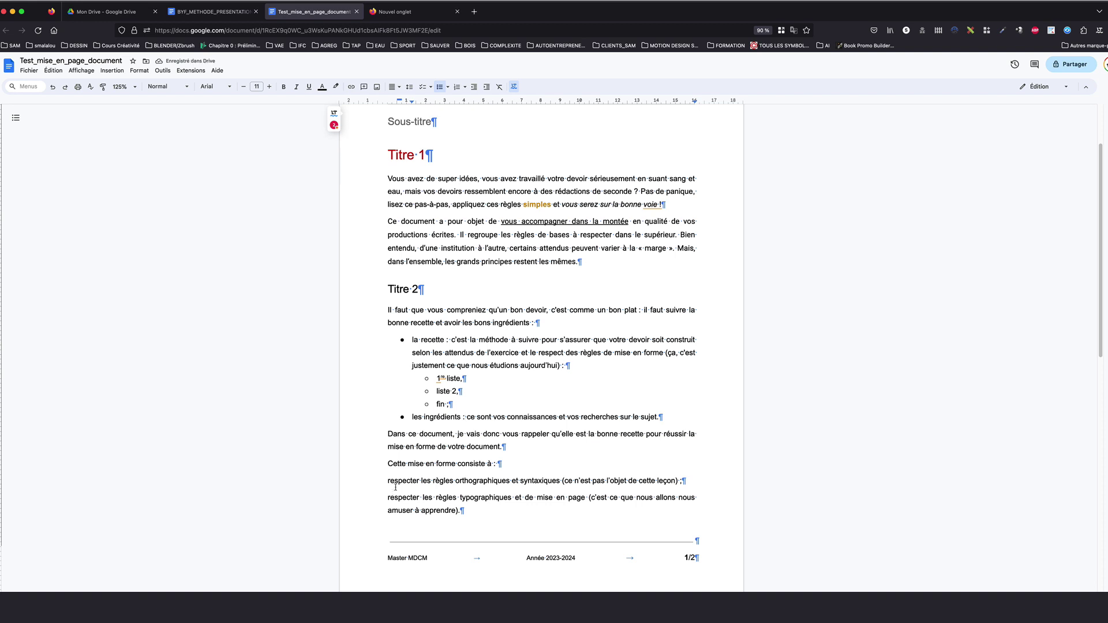
pyautogui.click(440, 378)
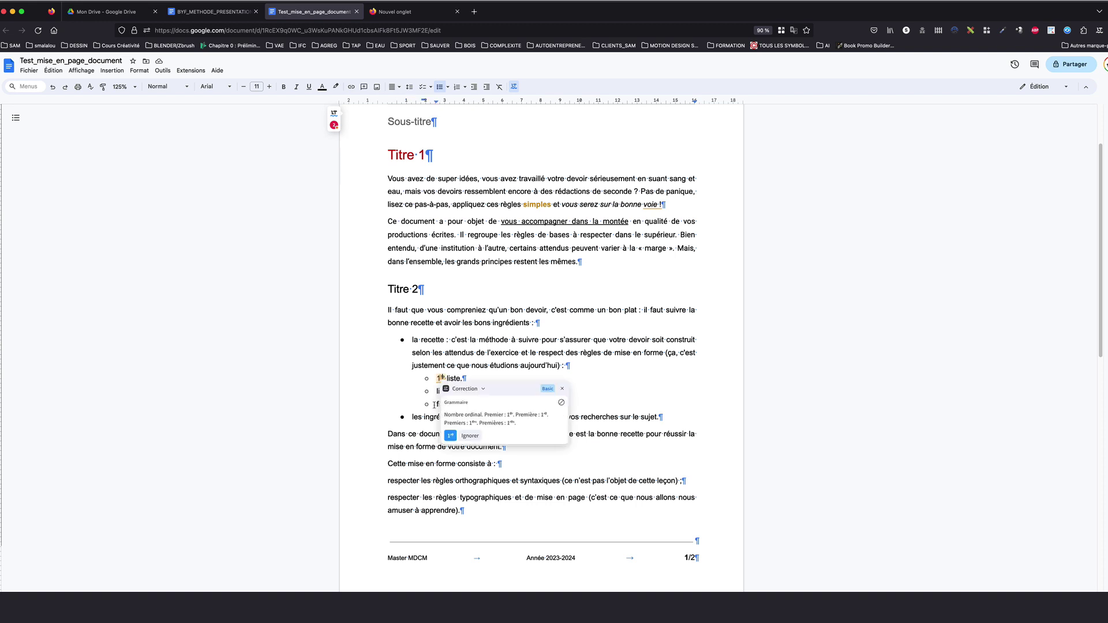
pyautogui.click(139, 71)
pyautogui.moveTo(166, 86)
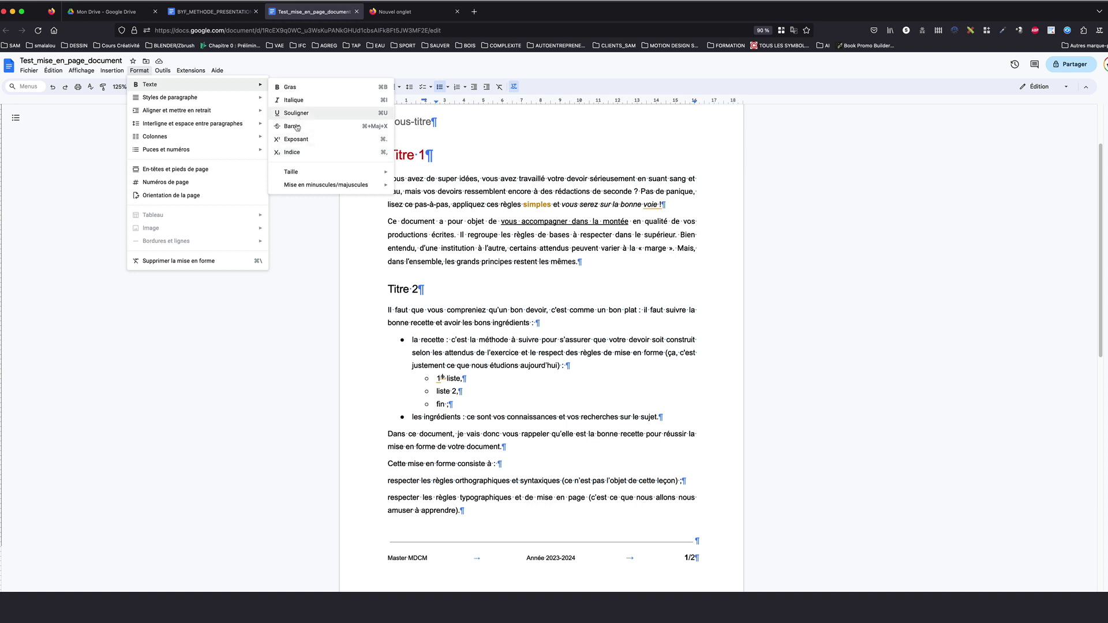
pyautogui.click(294, 74)
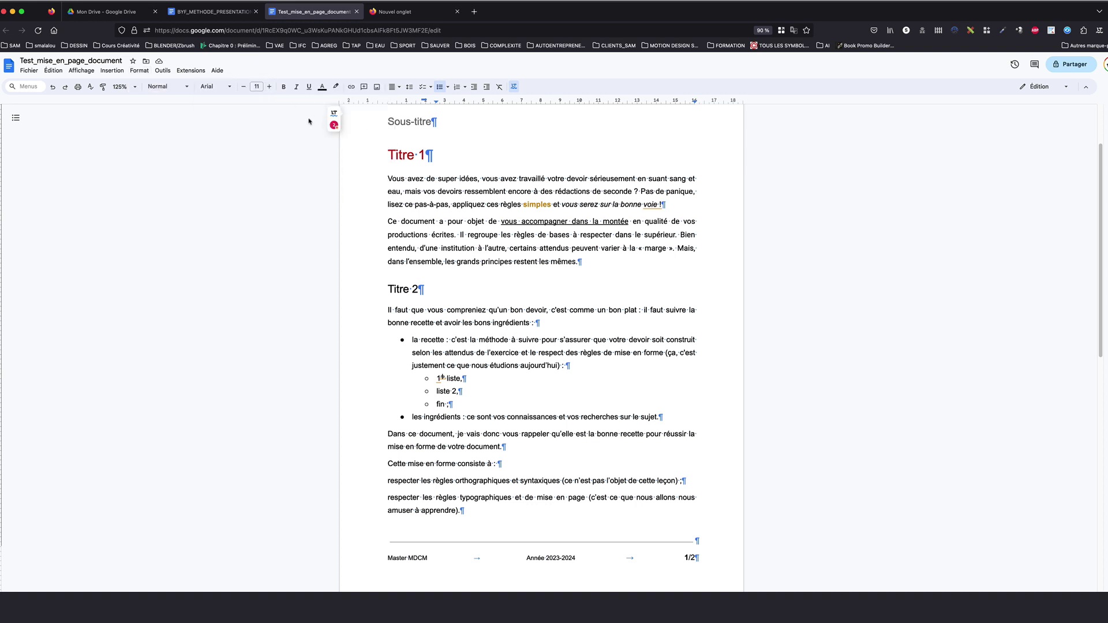
# Convert the first "Titre 1" heading to all capitals with the MAJUSCULES option
pyautogui.tripleClick(425, 154)
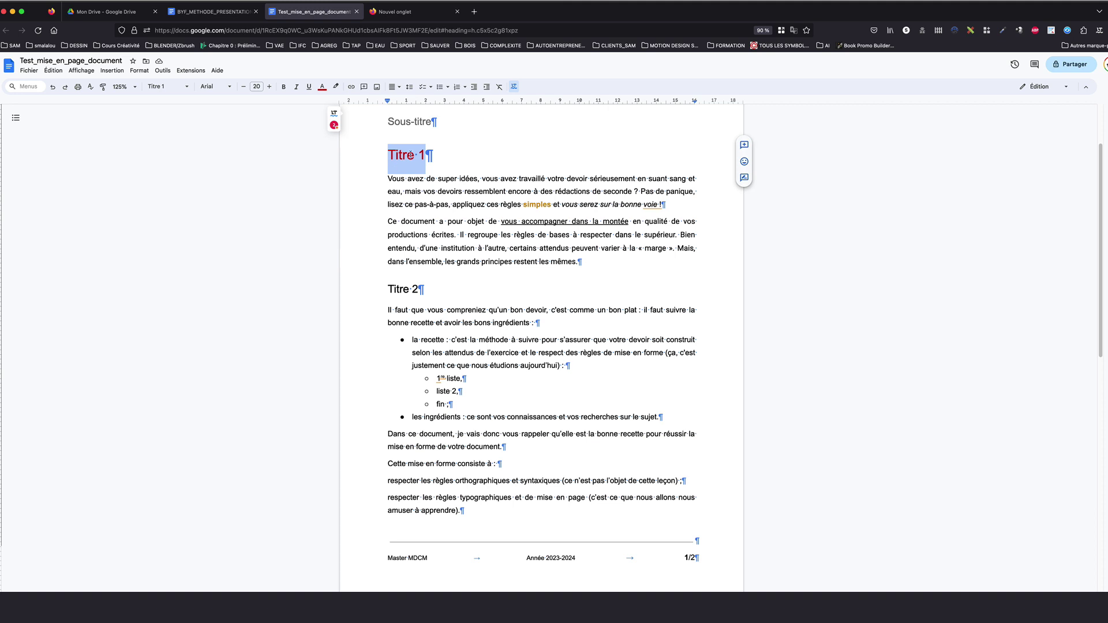
pyautogui.click(142, 72)
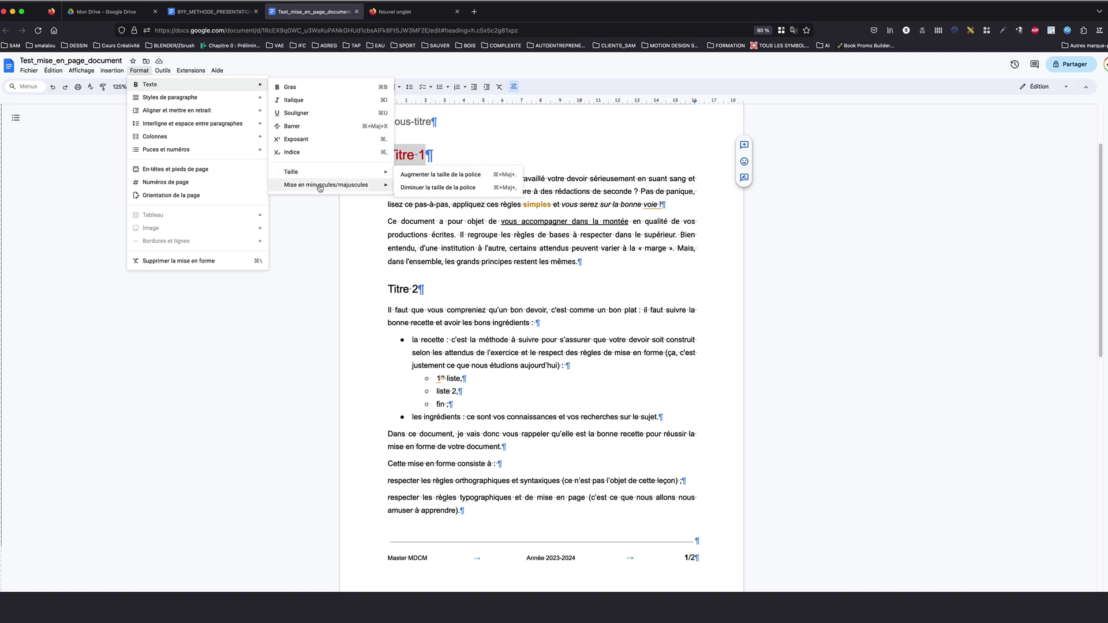
pyautogui.moveTo(320, 189)
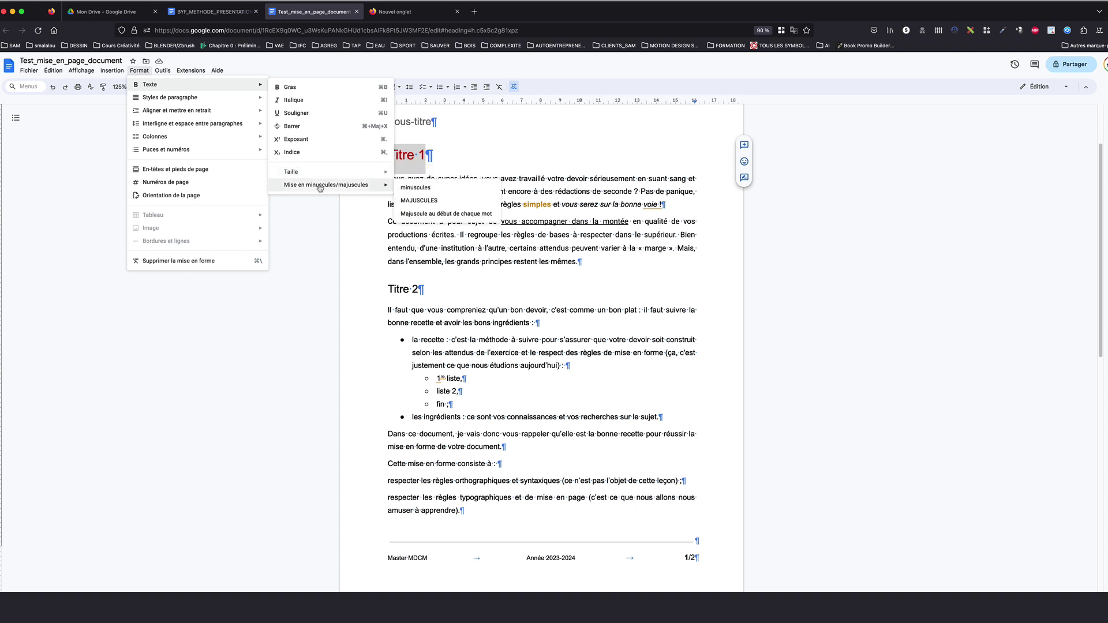
pyautogui.click(420, 201)
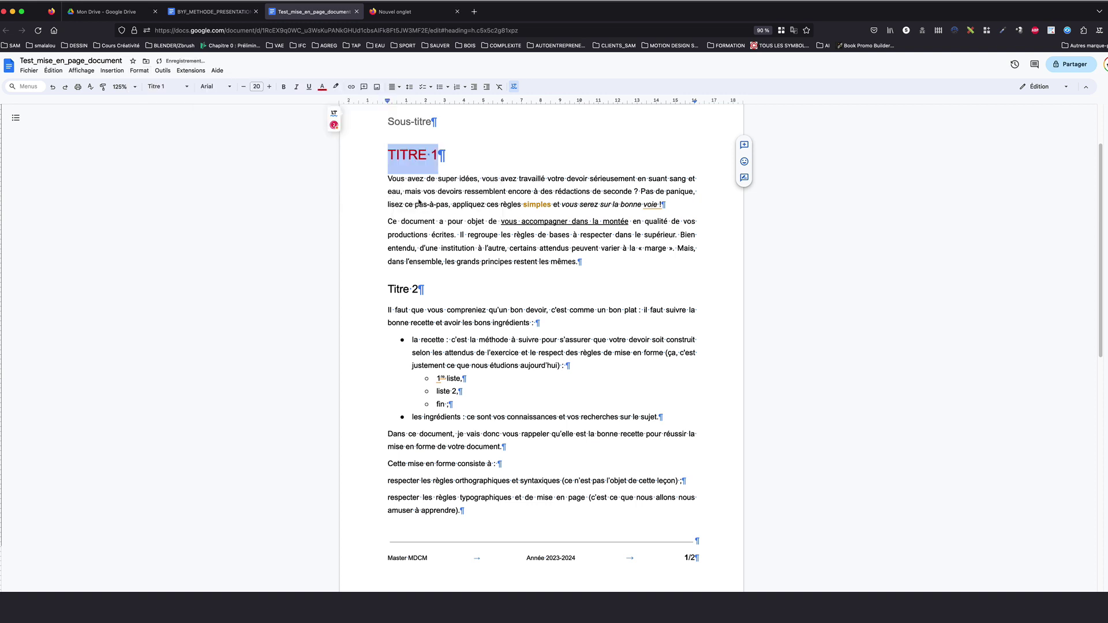
pyautogui.scroll(2, 420, 200)
pyautogui.press('Down')
# Change the first-level bullets of the "la recette" and "les ingrédients" items to an arrow symbol from the Flèches special characters
pyautogui.scroll(-1, 474, 401)
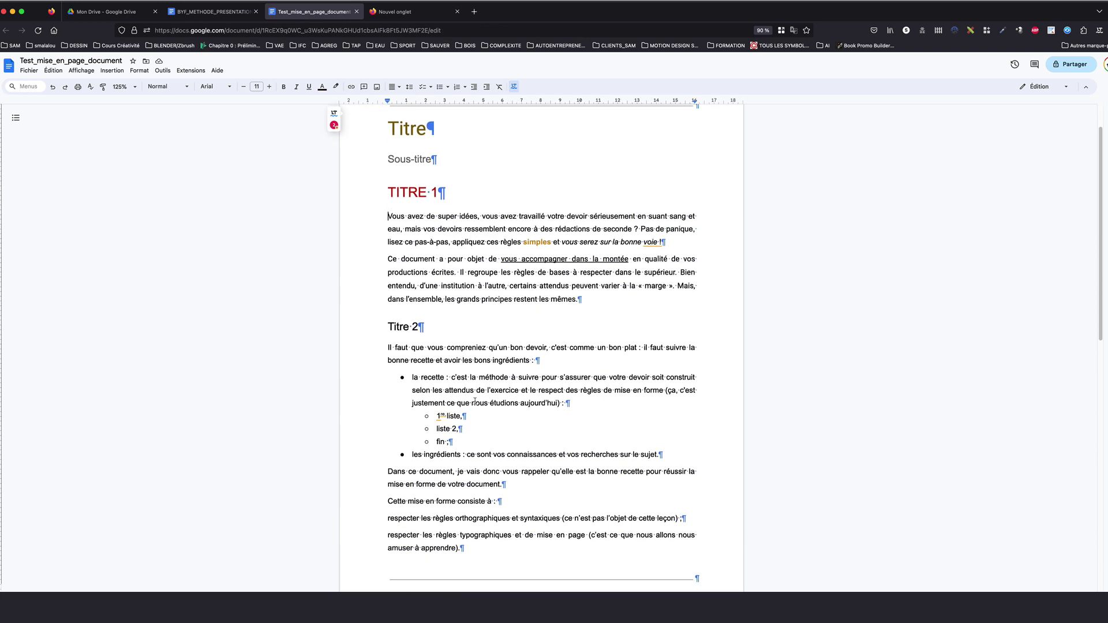
pyautogui.click(414, 379)
pyautogui.click(140, 71)
pyautogui.moveTo(190, 154)
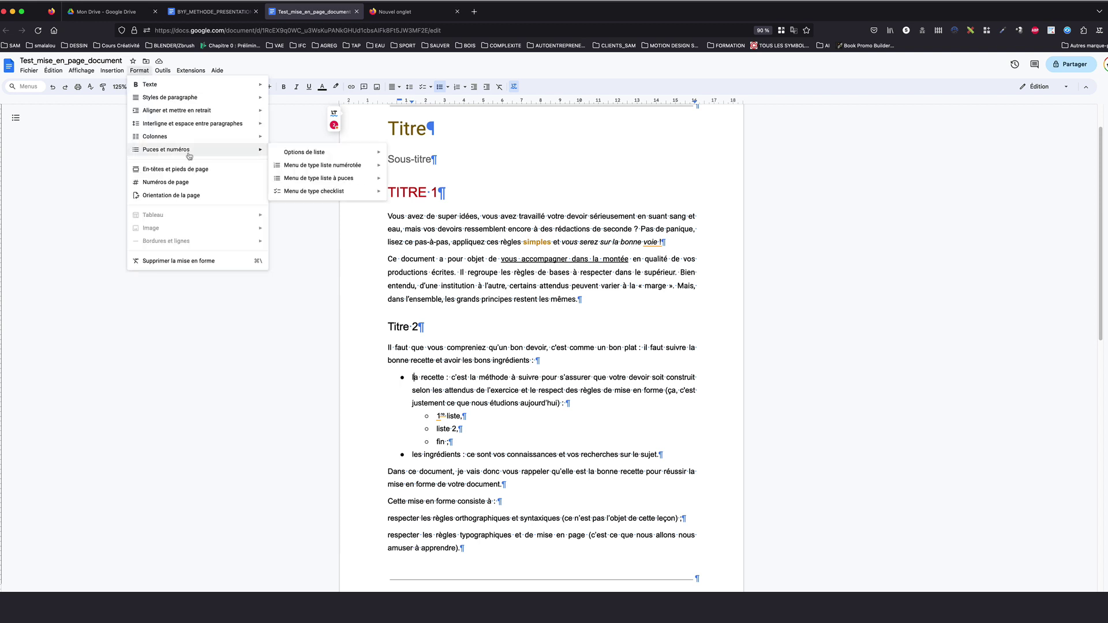
pyautogui.moveTo(307, 152)
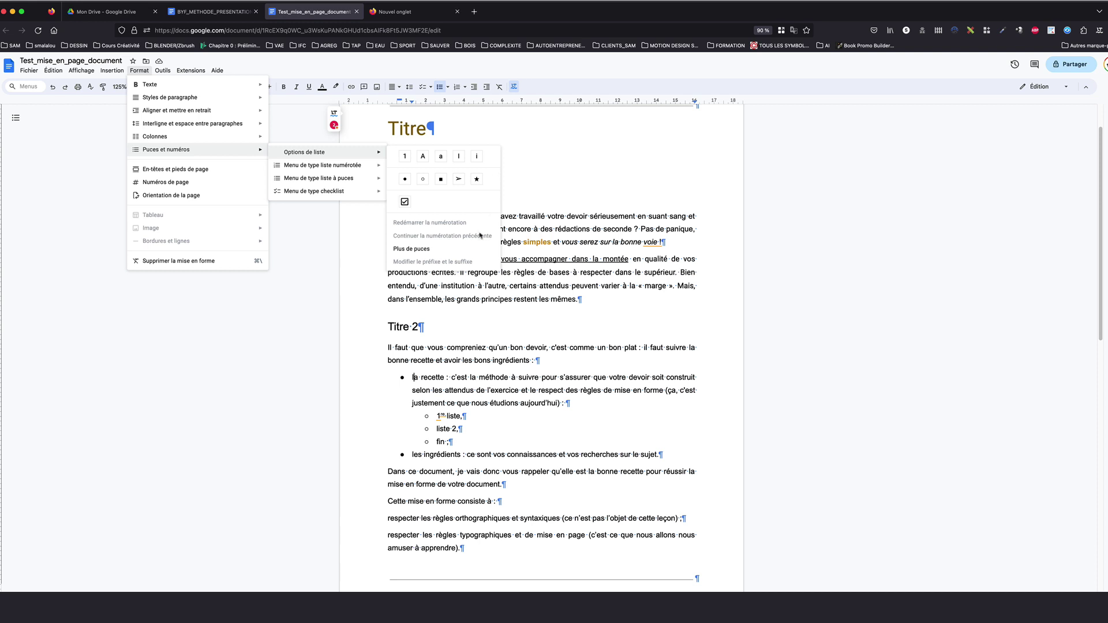
pyautogui.click(423, 249)
pyautogui.moveTo(548, 466); pyautogui.dragTo(888, 148)
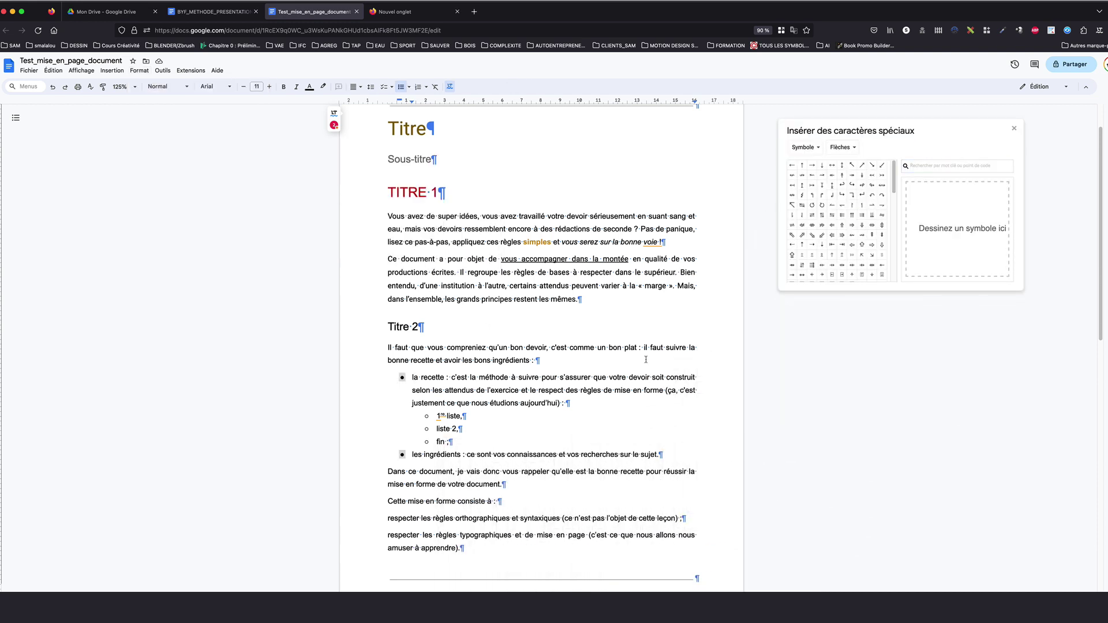
pyautogui.click(813, 148)
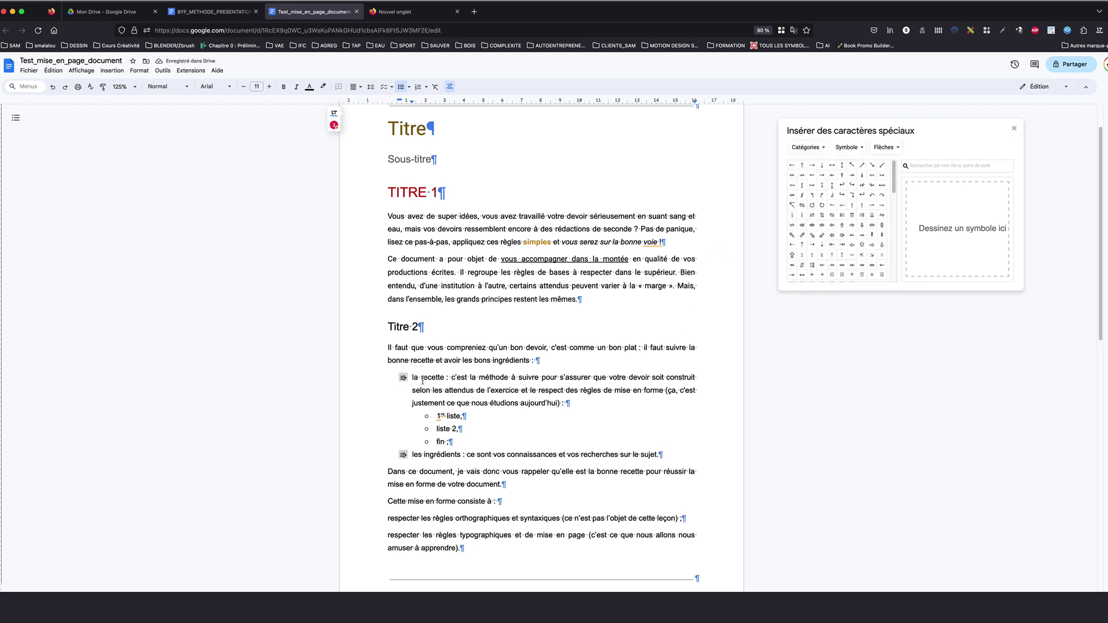
pyautogui.click(423, 381)
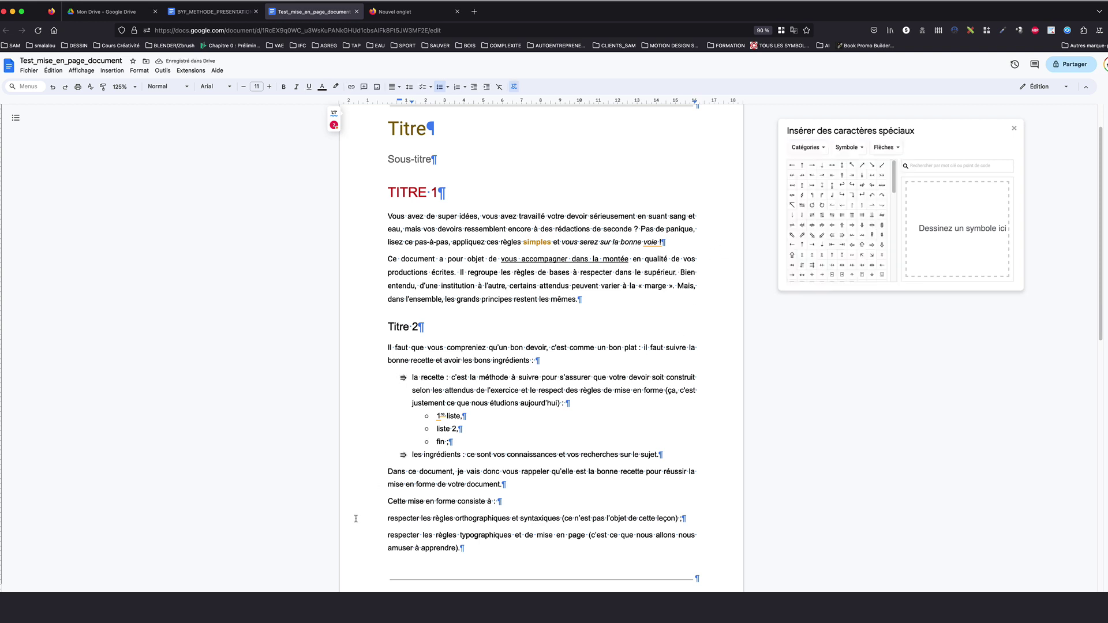
pyautogui.click(404, 379)
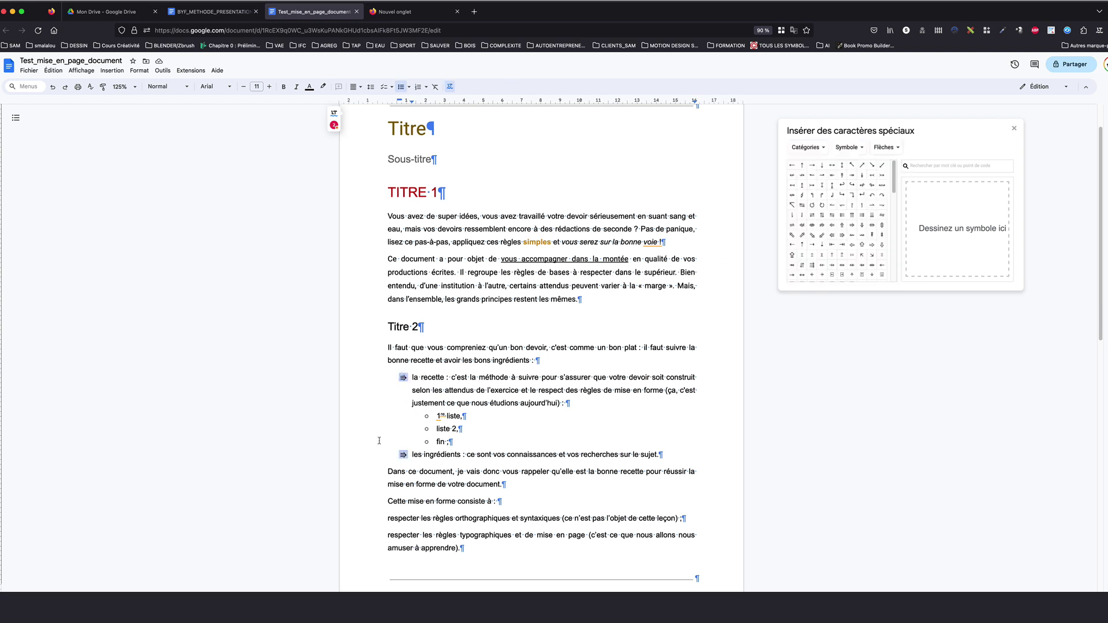
pyautogui.click(489, 445)
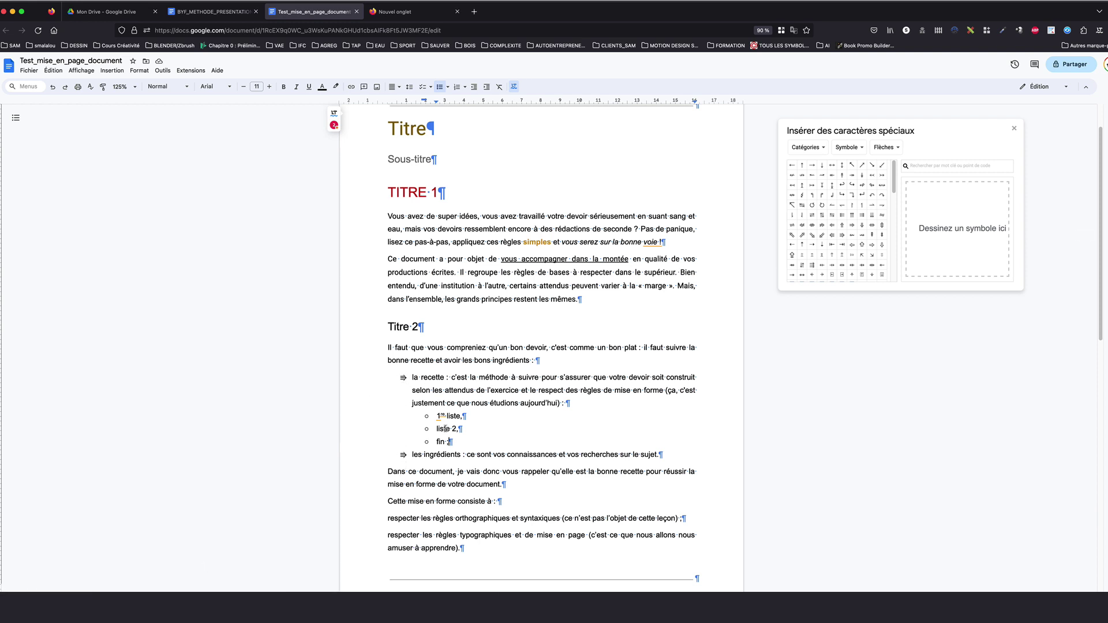
# Remove the bold orange formatting from the word "simples" in the first paragraph and close the special characters window
pyautogui.hotkey('ctrl', 'z')
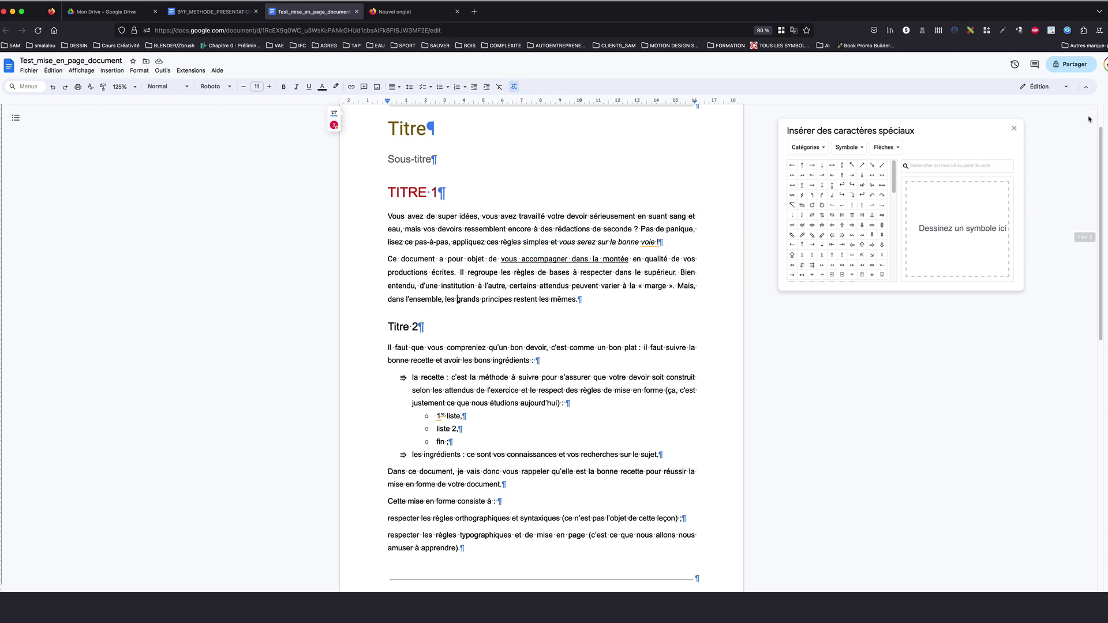
pyautogui.click(1015, 132)
# Replace the "Titre 2" heading text with "Enumération"
pyautogui.moveTo(419, 327); pyautogui.dragTo(386, 325)
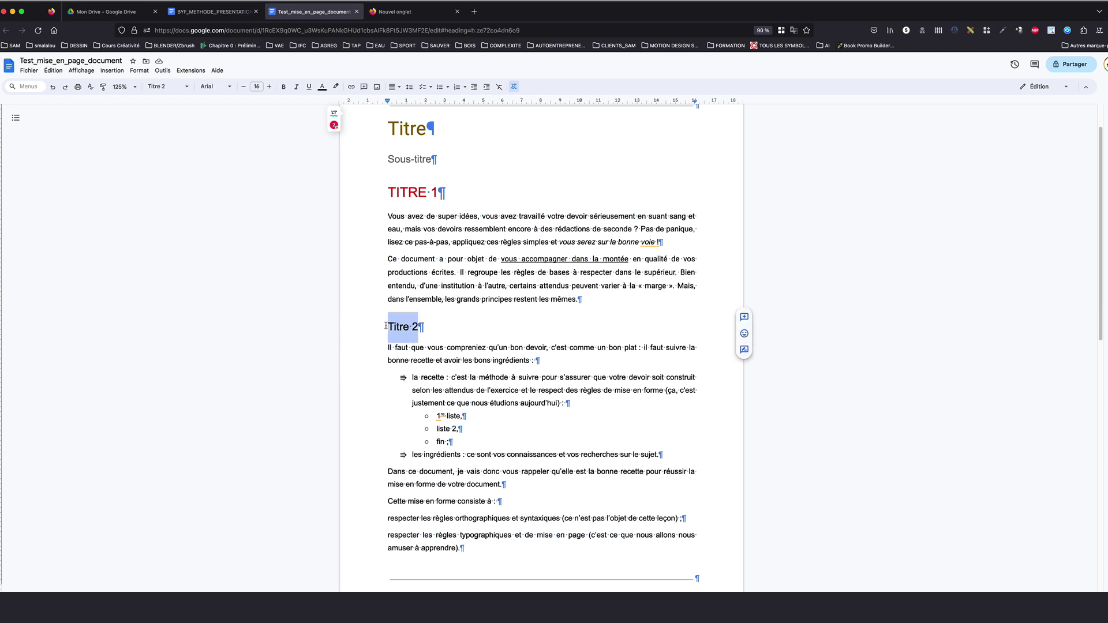
pyautogui.write('Enumération')
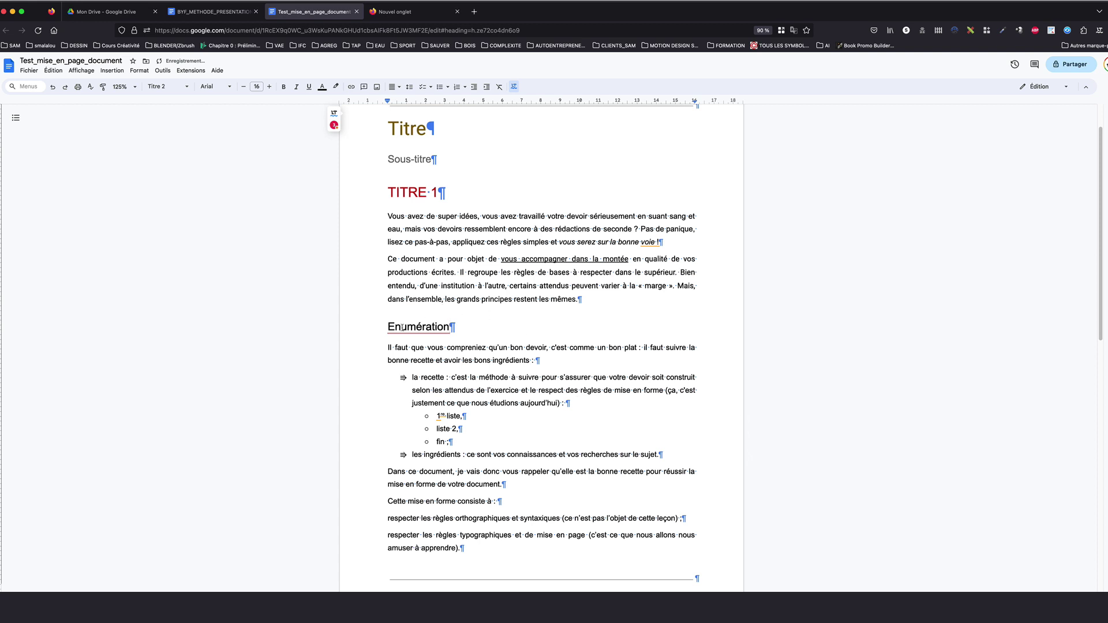
pyautogui.moveTo(396, 327); pyautogui.dragTo(386, 327)
pyautogui.hotkey('shift', 'Right')
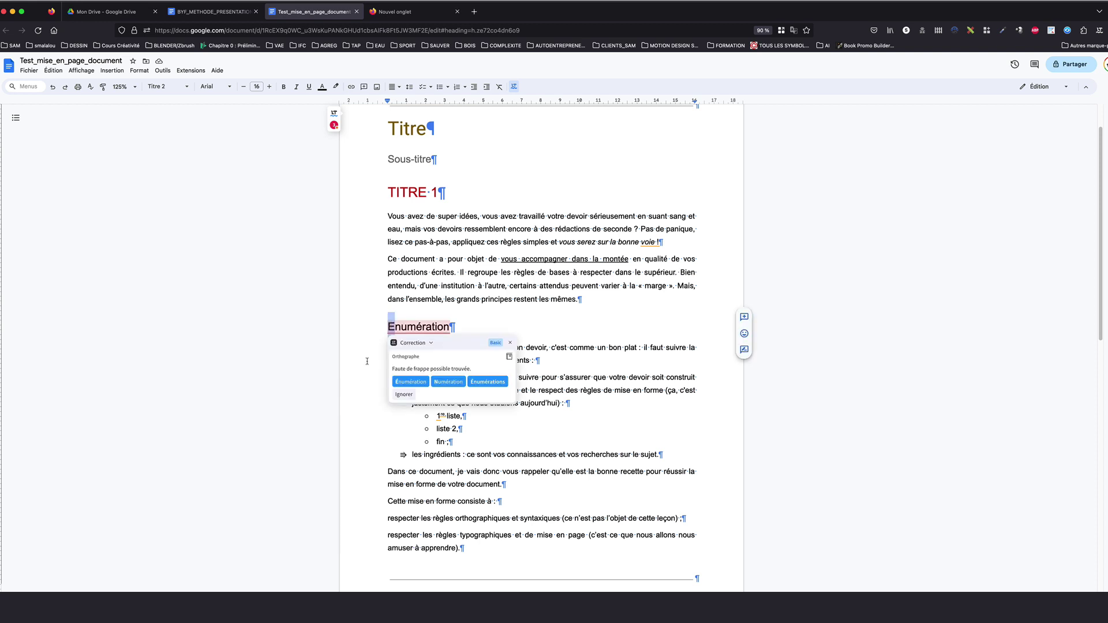
pyautogui.click(368, 361)
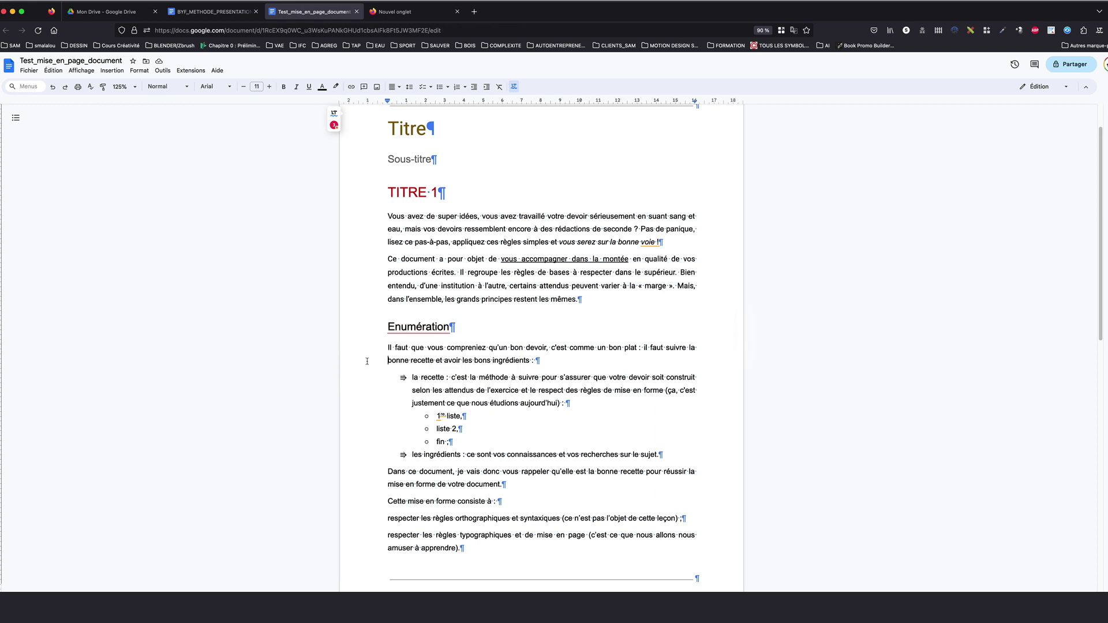
# Replace the initial "E" of the "Enumération" heading with "É" from the Latin special characters
pyautogui.doubleClick(390, 326)
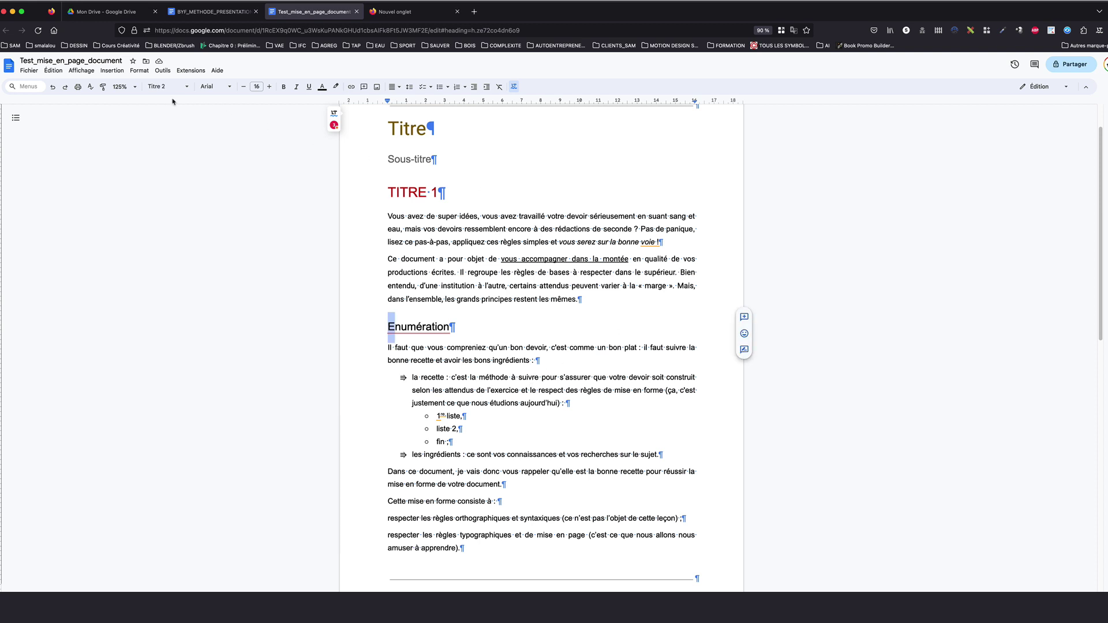
pyautogui.click(112, 70)
pyautogui.click(141, 210)
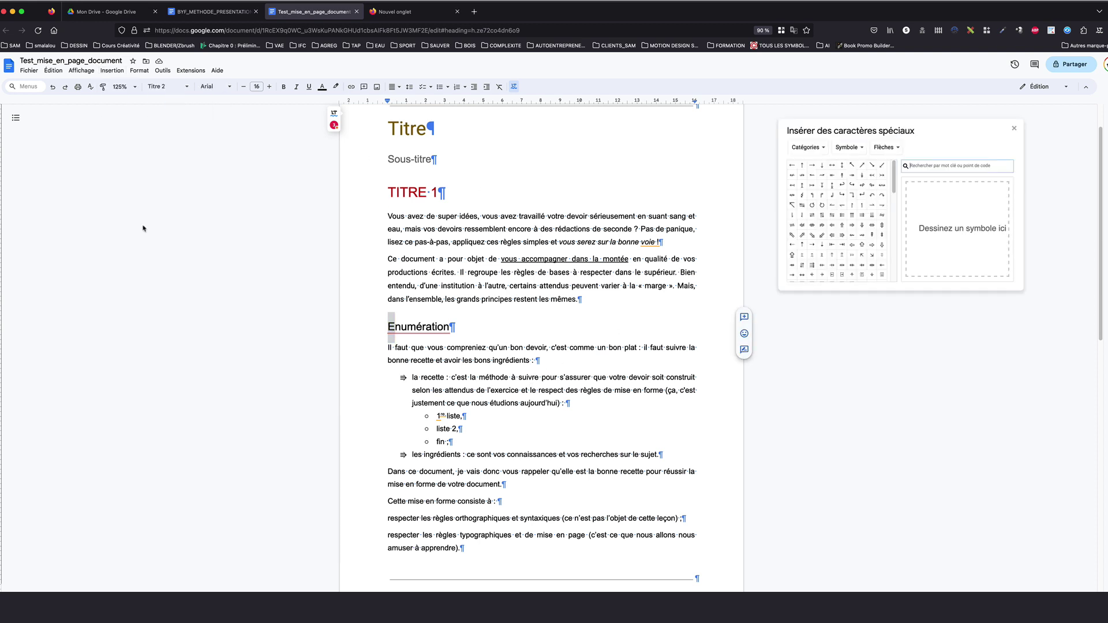
pyautogui.moveTo(949, 133); pyautogui.dragTo(962, 224)
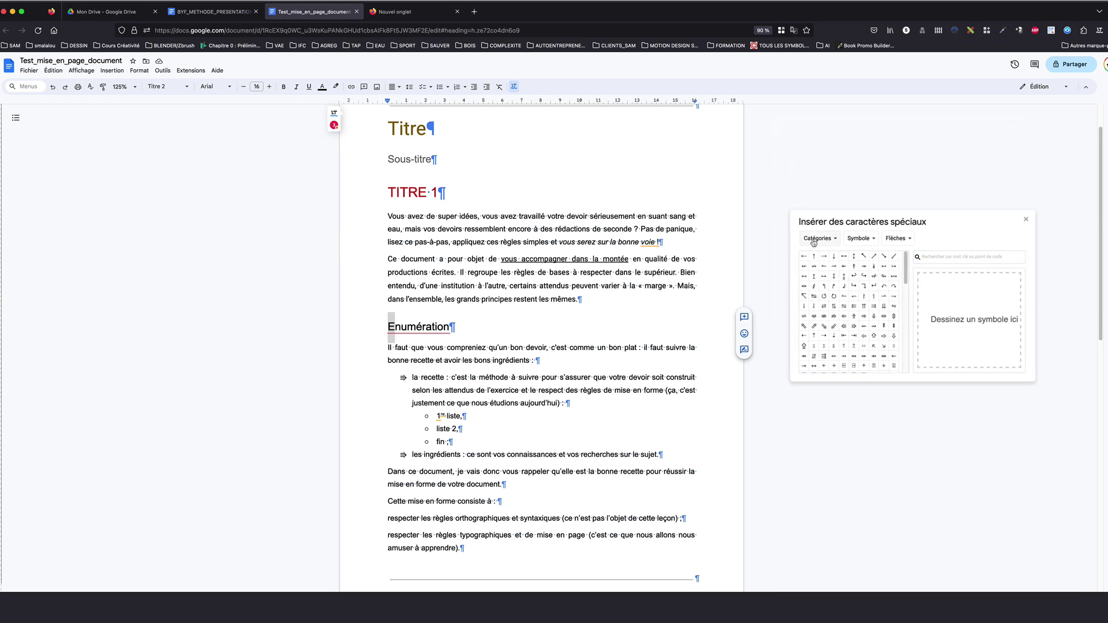
pyautogui.click(816, 241)
pyautogui.click(964, 228)
pyautogui.click(871, 239)
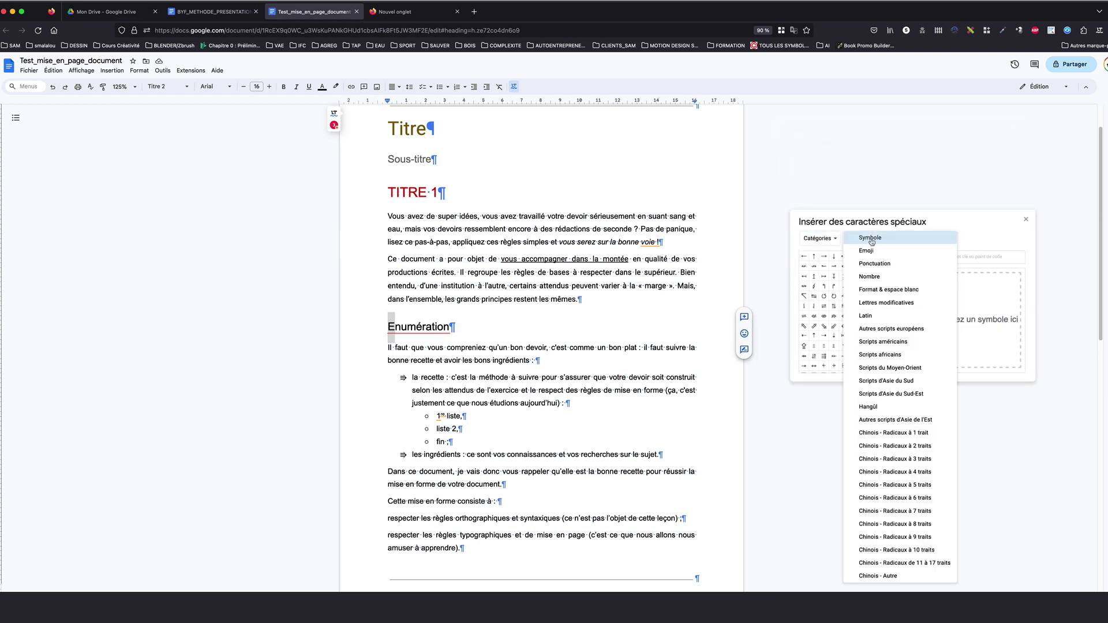
pyautogui.click(866, 316)
pyautogui.scroll(-3, 869, 374)
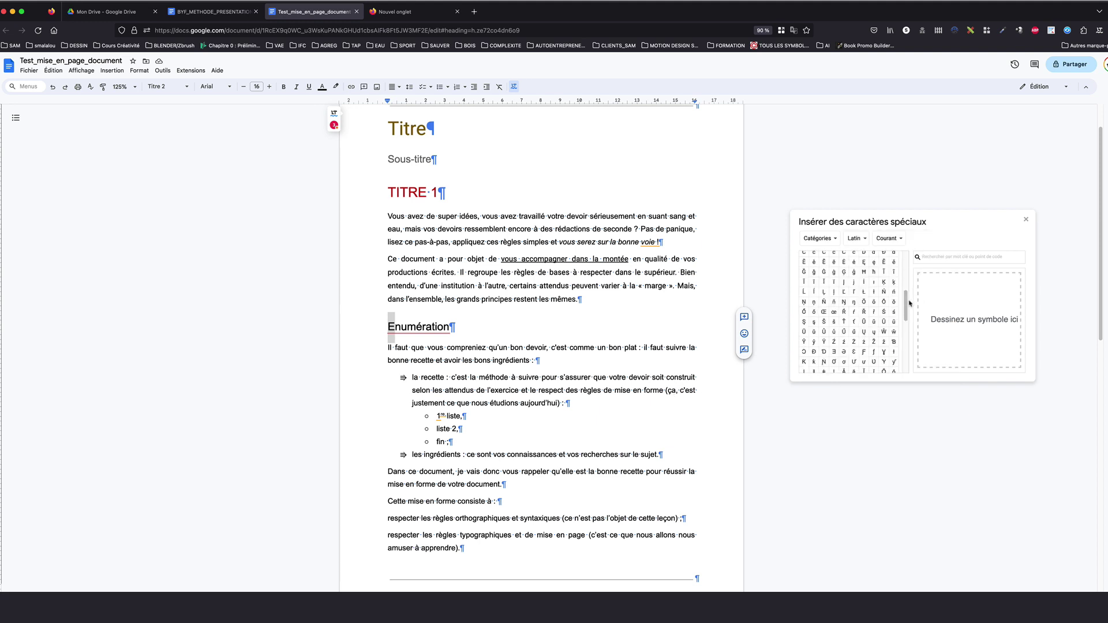
pyautogui.scroll(2, 883, 287)
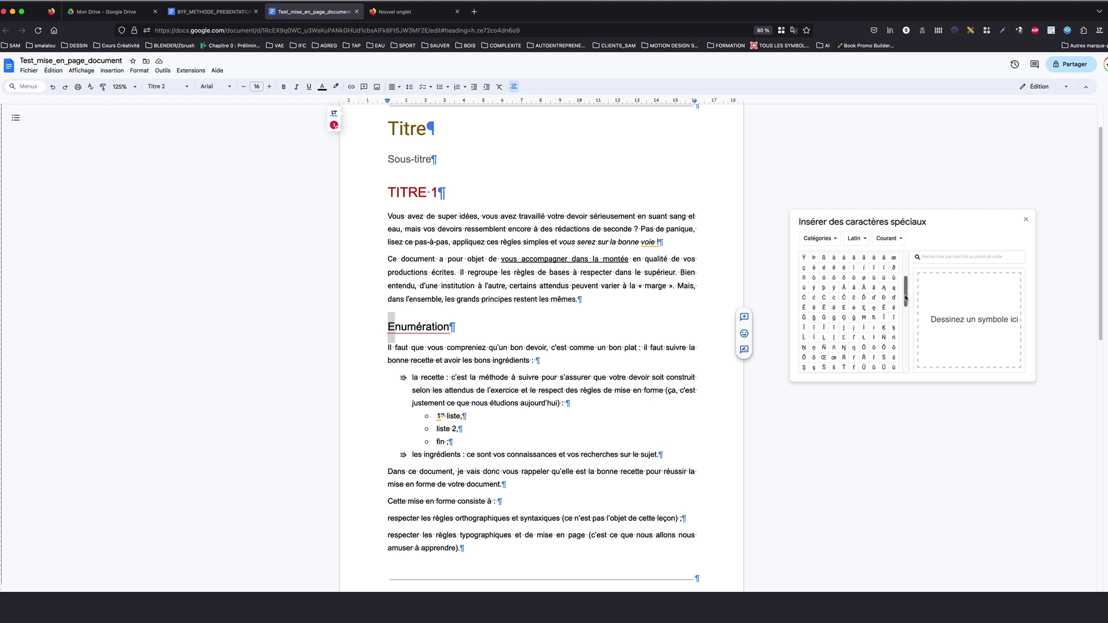
pyautogui.click(846, 315)
pyautogui.scroll(-3, 912, 306)
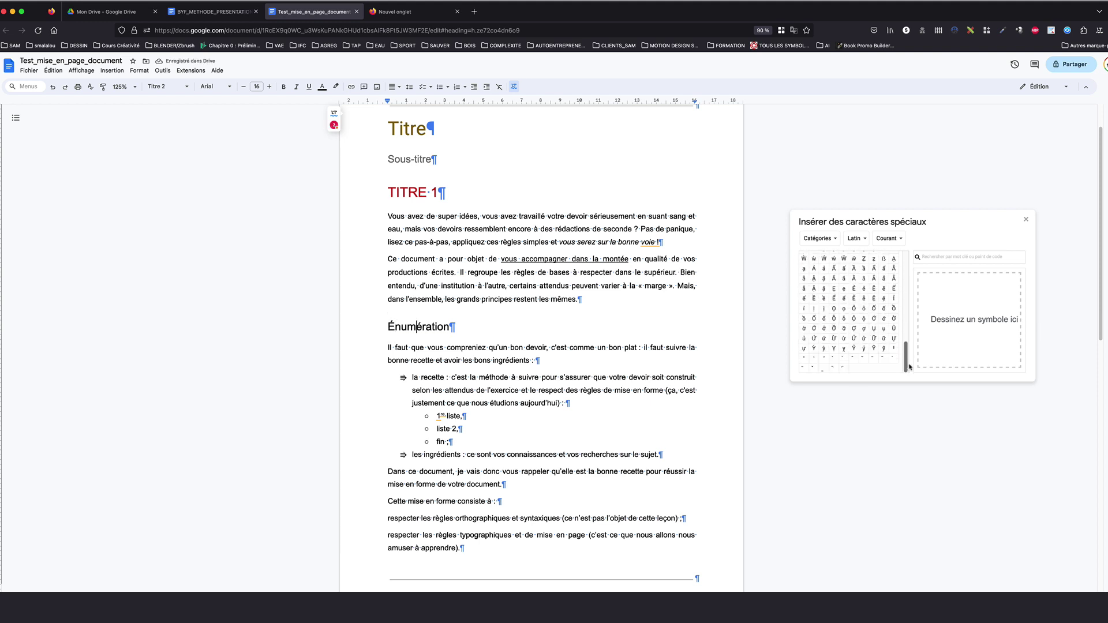
pyautogui.scroll(5, 918, 301)
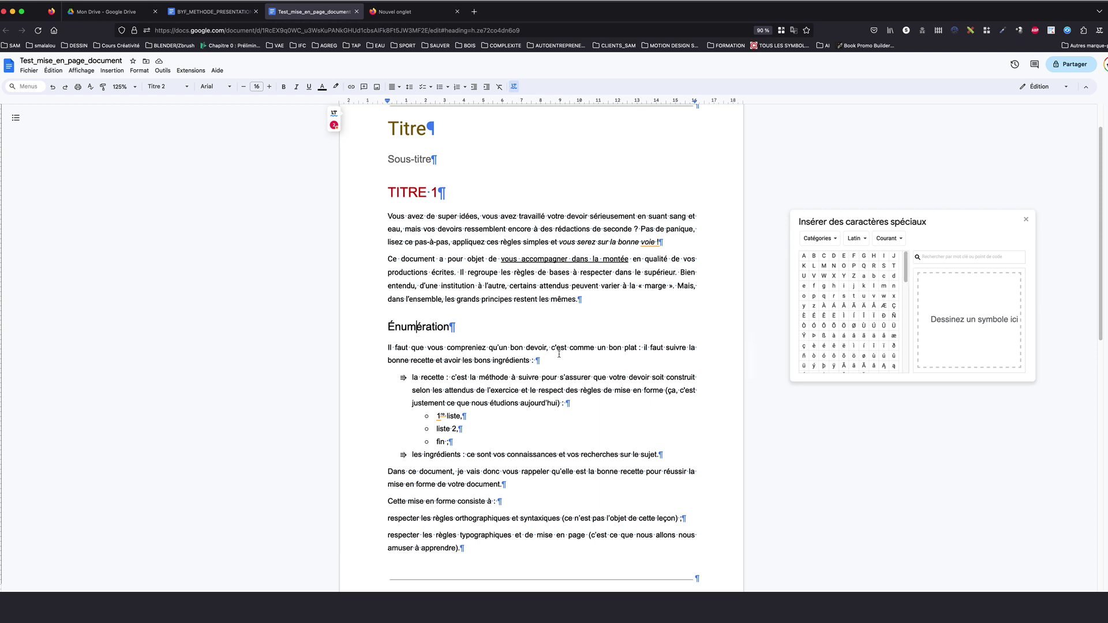
# Insert "les bons ingrédients les bons ingrédients les bo," after "avoir" in the paragraph under the "Énumération" heading
pyautogui.click(463, 361)
pyautogui.write('les bons ingrédients les bons ingrédients les bons ingrédles bons')
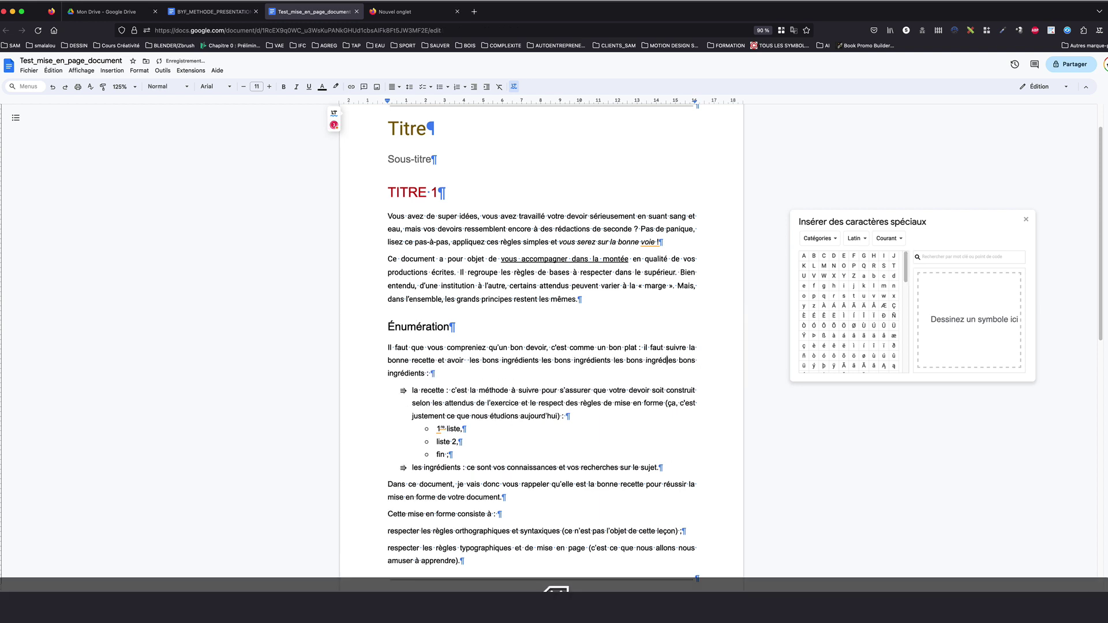
pyautogui.press('BackSpace')
pyautogui.press('BackSpace')
pyautogui.press('BackSpace')
pyautogui.press('BackSpace')
pyautogui.press('BackSpace')
pyautogui.press('BackSpace')
pyautogui.press('BackSpace')
pyautogui.press('BackSpace')
pyautogui.press('BackSpace')
pyautogui.write(',les bo')
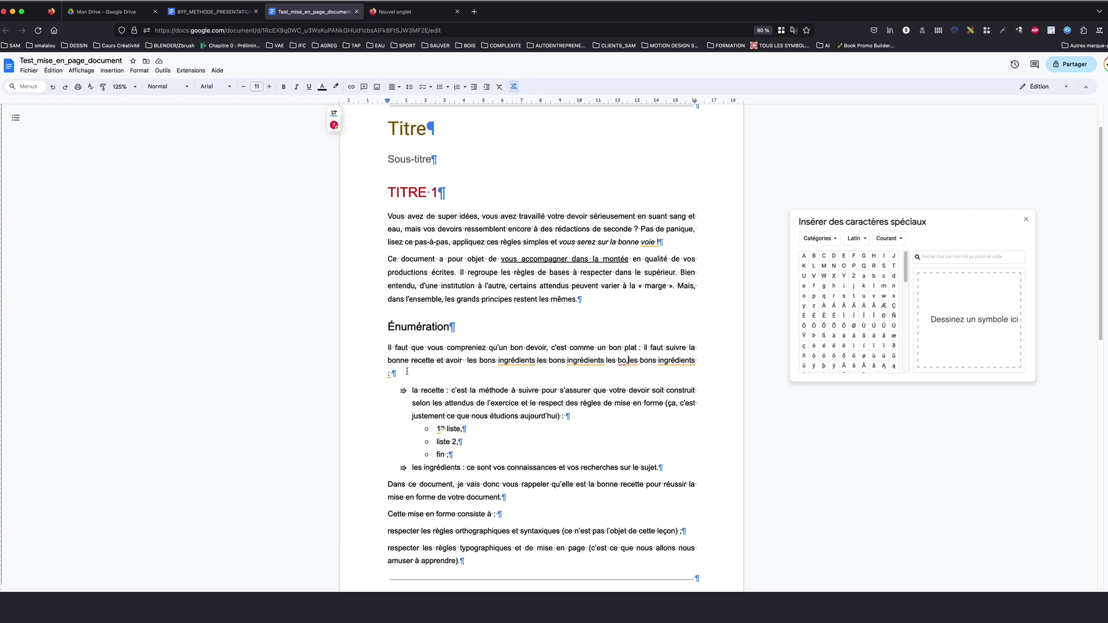
# Try deleting the space and colon after the last "ingrédients" of that paragraph and undo the deletion
pyautogui.click(389, 374)
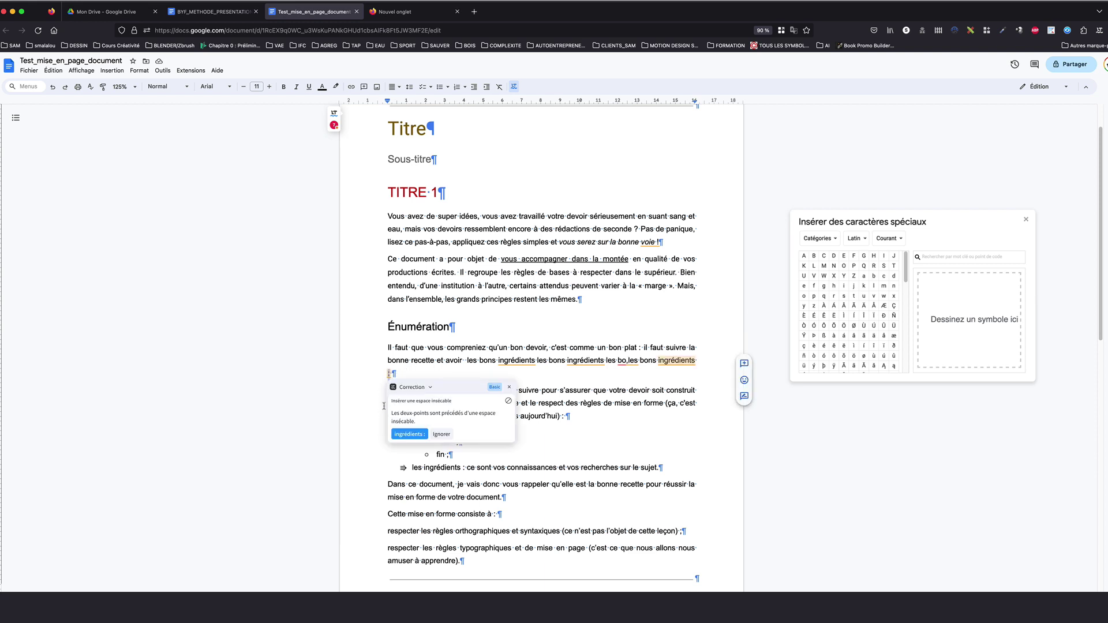
pyautogui.click(386, 364)
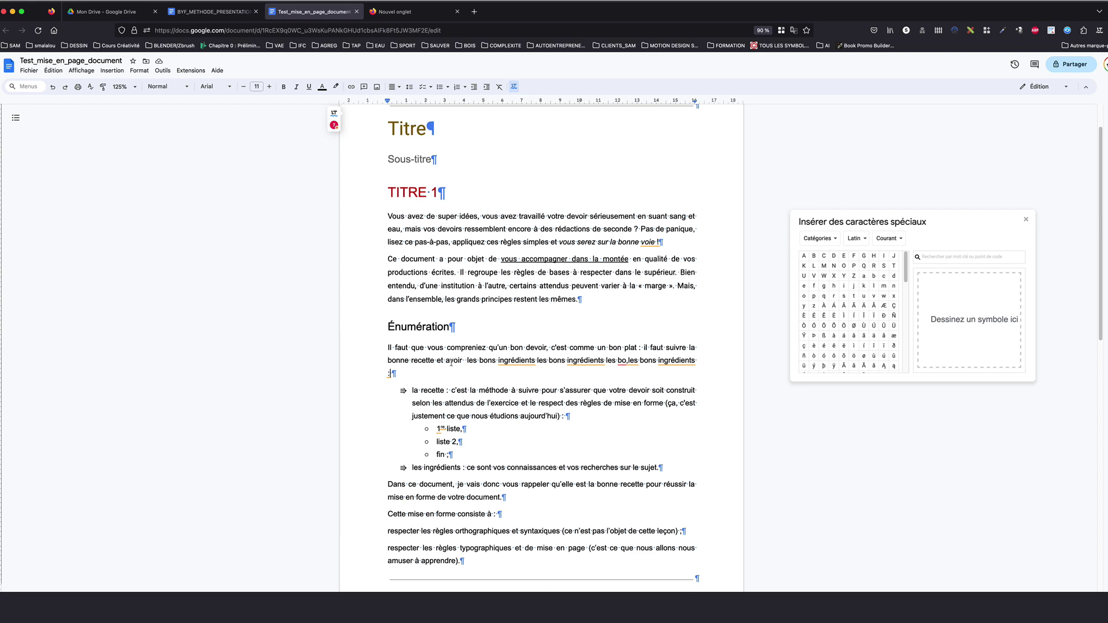
pyautogui.click(698, 361)
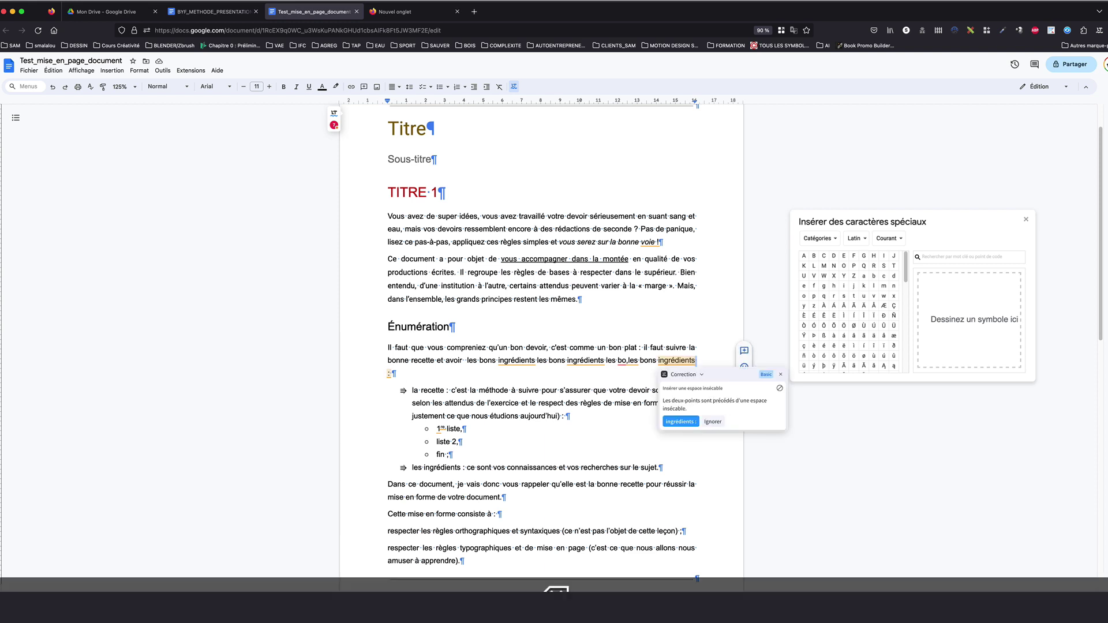
pyautogui.press('Delete')
pyautogui.press('Delete')
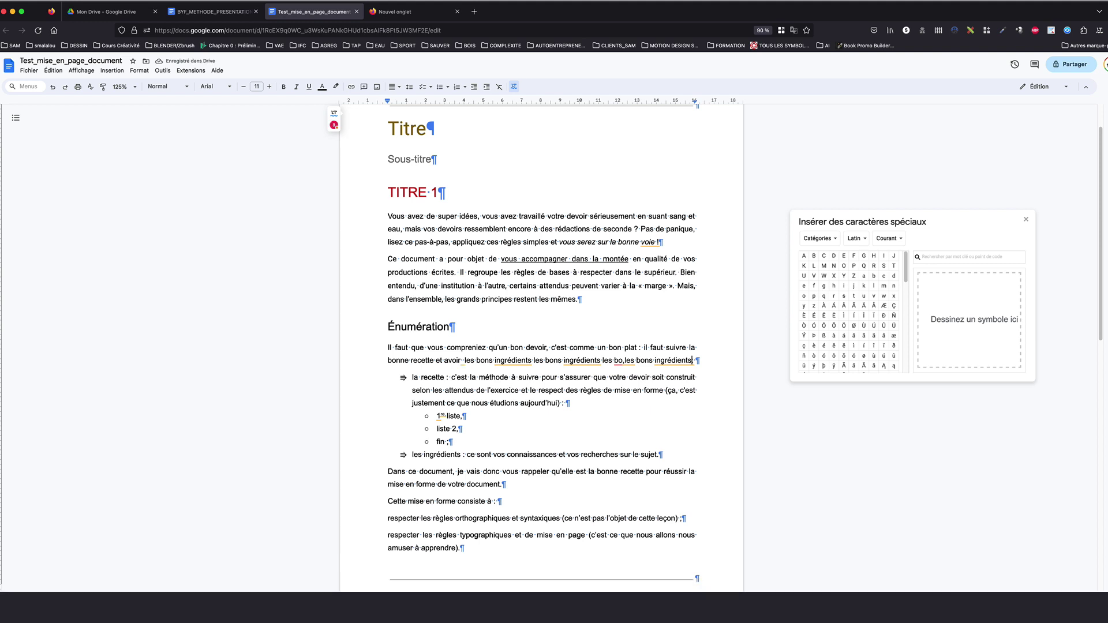
pyautogui.press('super+z')
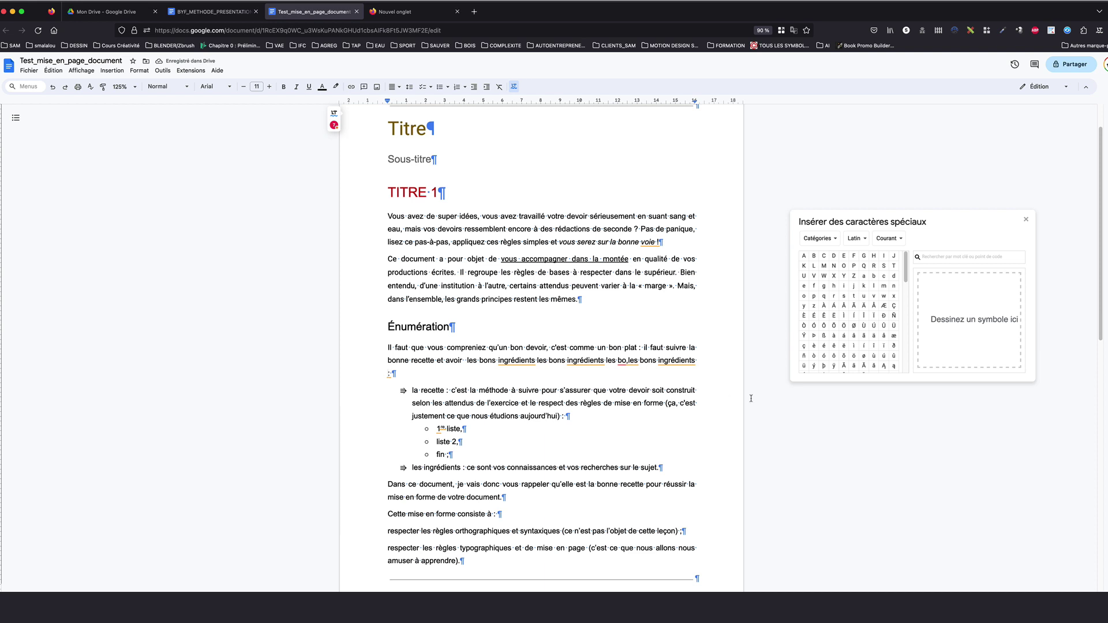
# Replace the space before the paragraph's final colon with a no-break space, searching the special characters for "no"
pyautogui.click(697, 361)
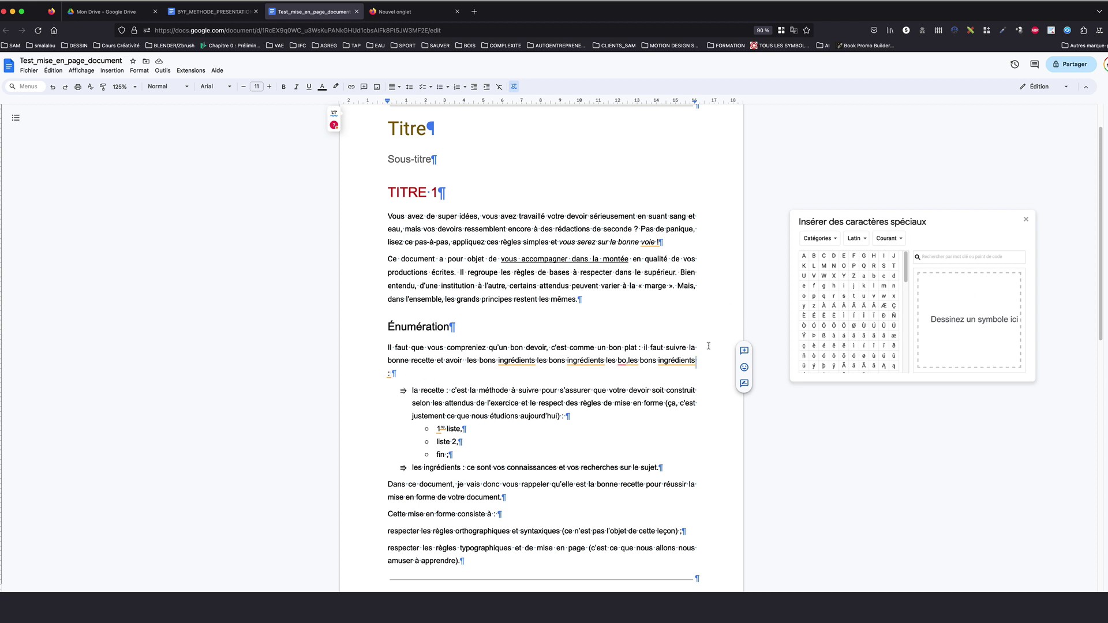
pyautogui.click(933, 256)
pyautogui.write('no')
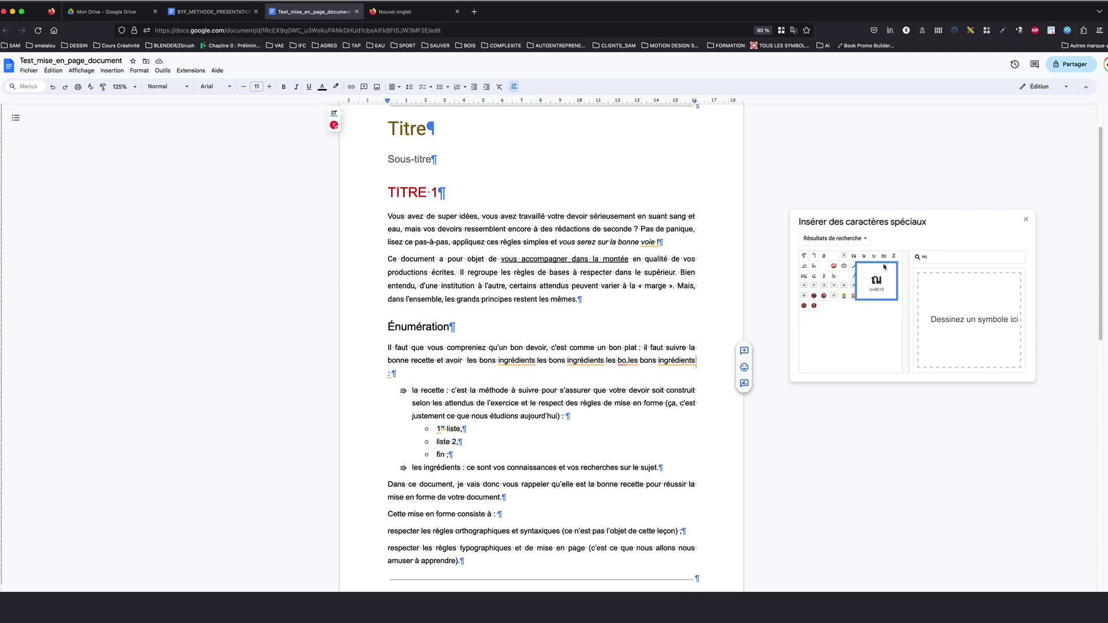
pyautogui.click(835, 258)
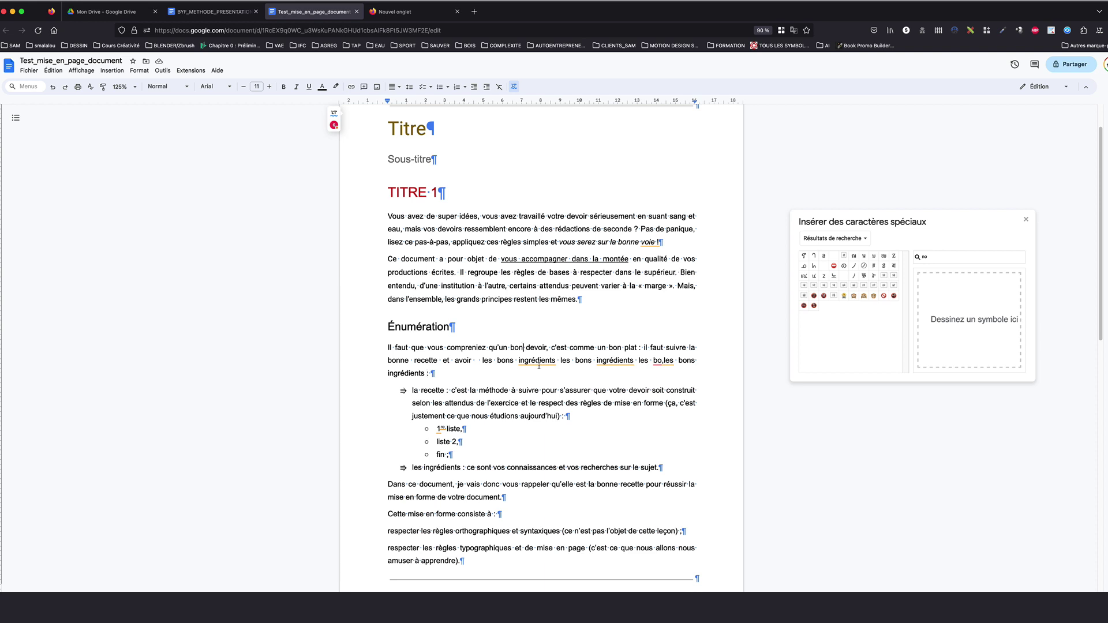
# Enclose "devoir" in straight double quotation marks with inner spaces, keeping the comma after the closing mark, and select the opening mark
pyautogui.write('"')
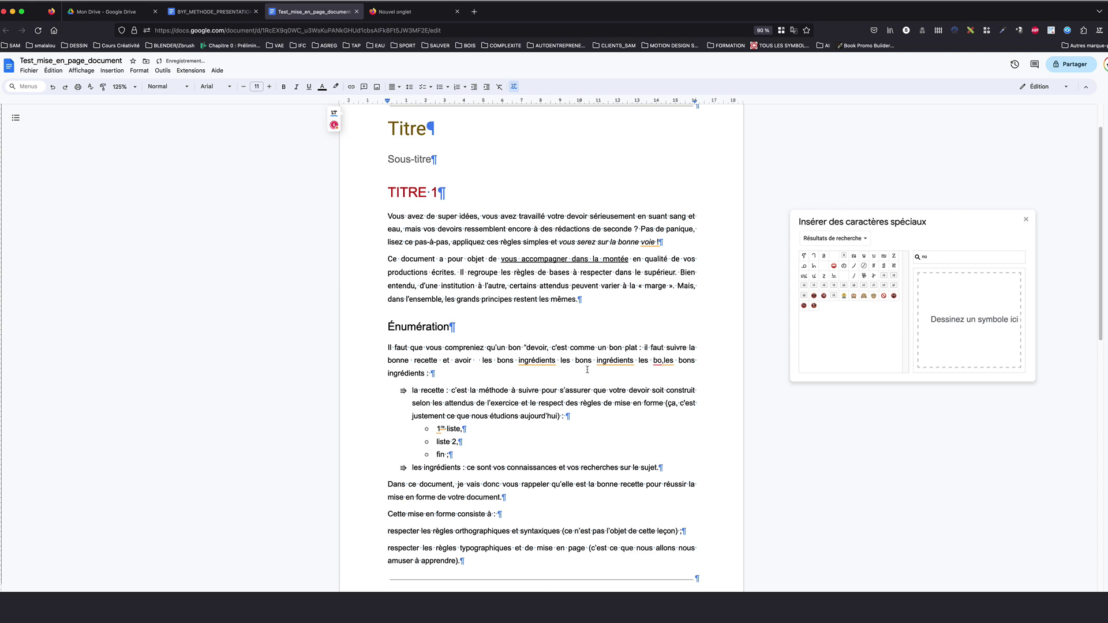
pyautogui.hotkey('alt', 'Right')
pyautogui.write('"')
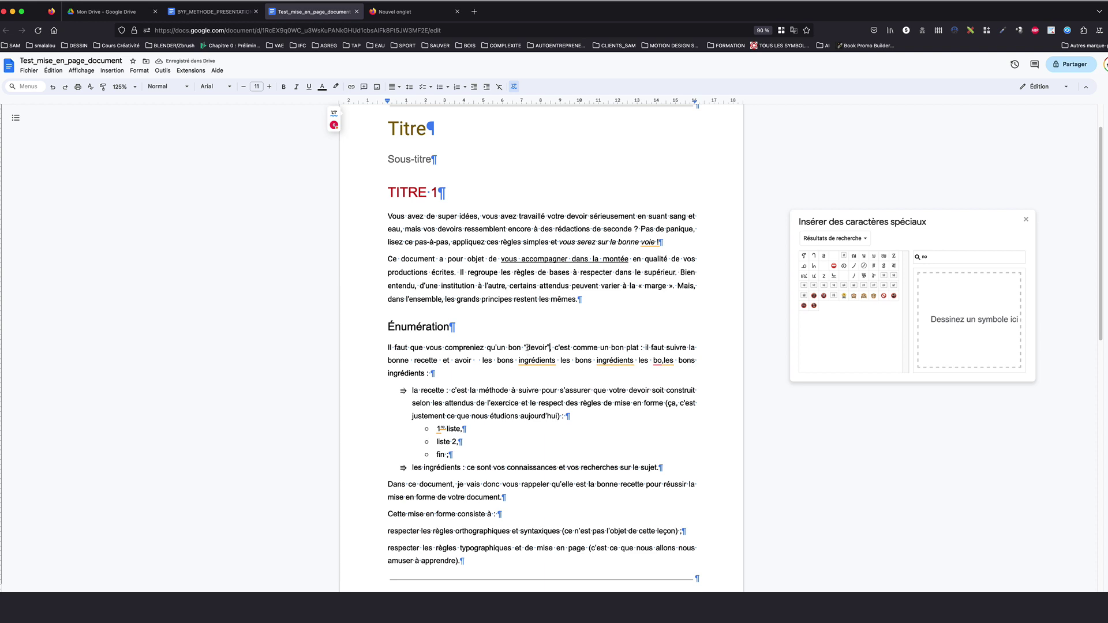
pyautogui.write(',')
pyautogui.click(548, 348)
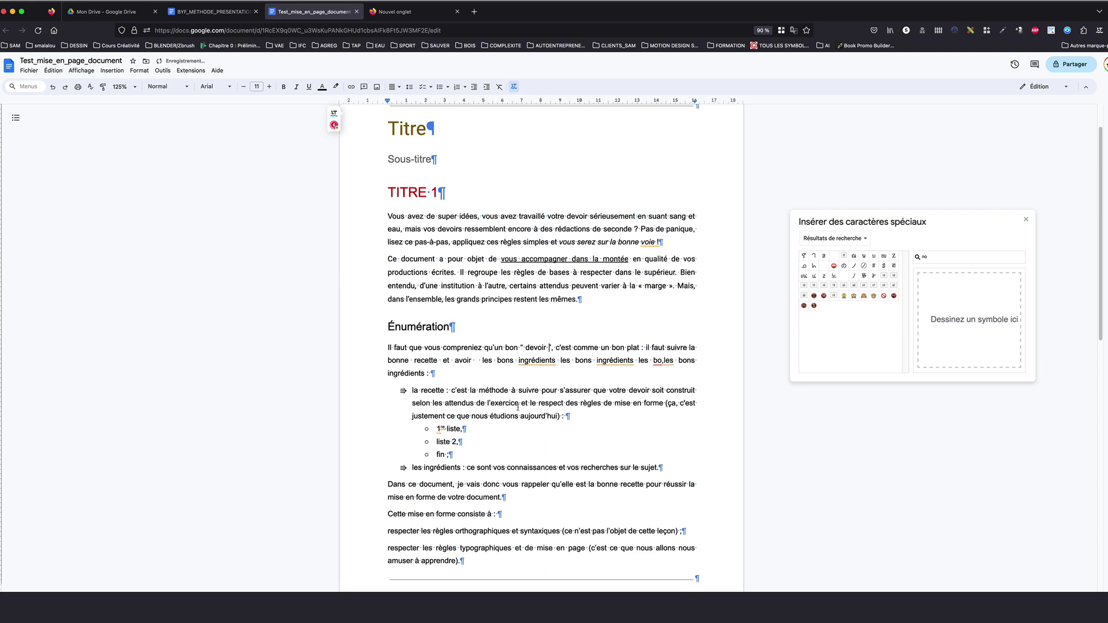
pyautogui.moveTo(520, 348); pyautogui.dragTo(525, 348)
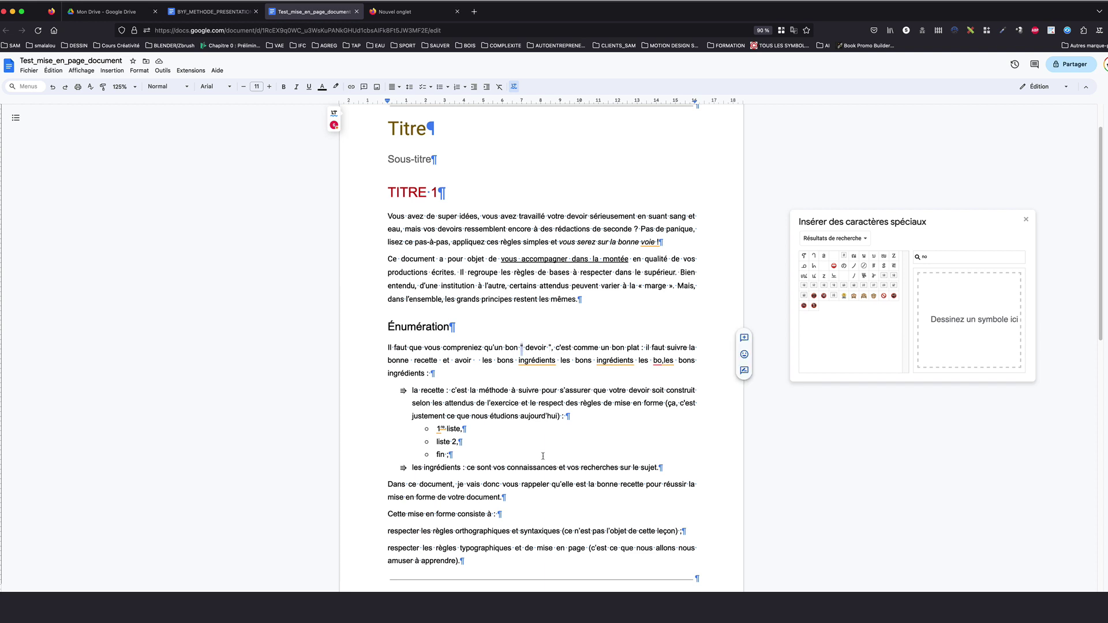
# Replace the straight quotes around "devoir" with the guillemets « and » from the paired punctuation characters, and list the recently used characters
pyautogui.click(845, 241)
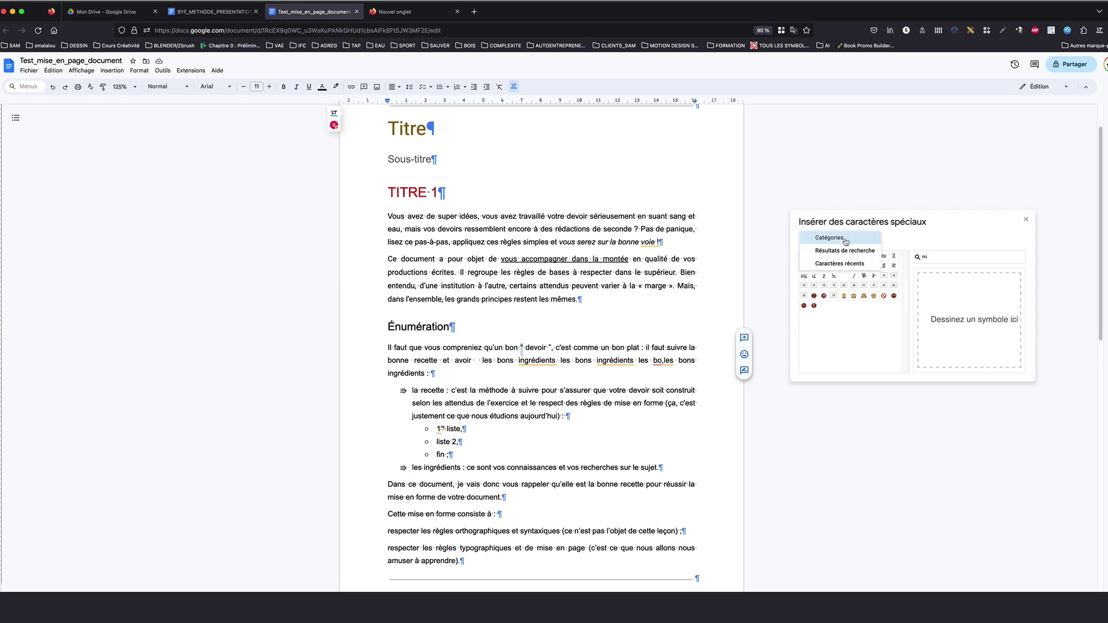
pyautogui.click(843, 238)
pyautogui.click(858, 242)
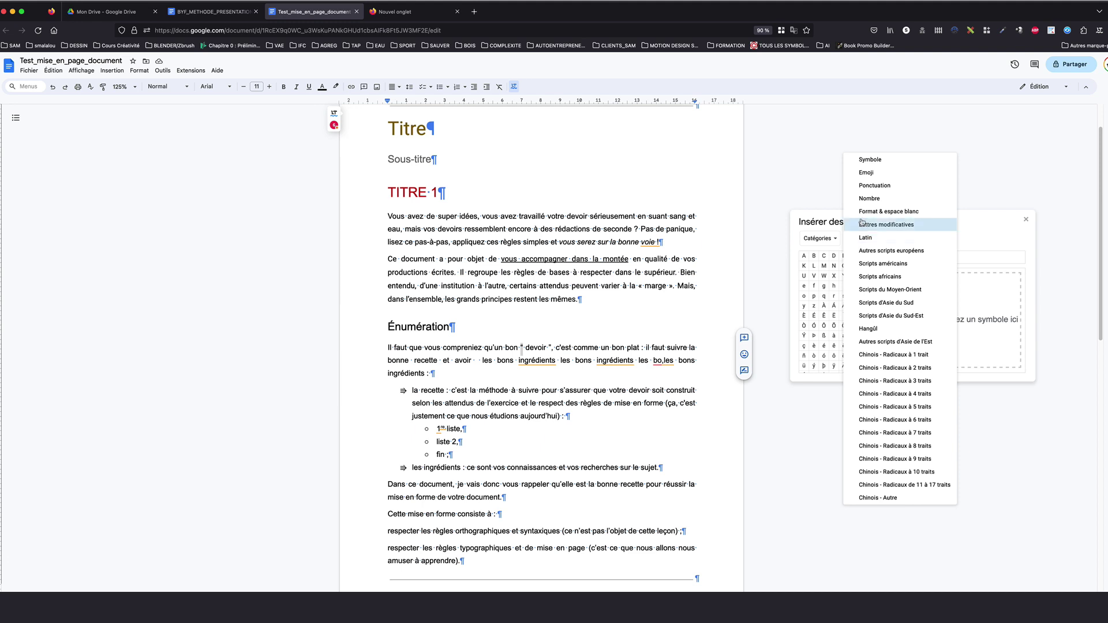
pyautogui.click(874, 186)
pyautogui.click(904, 238)
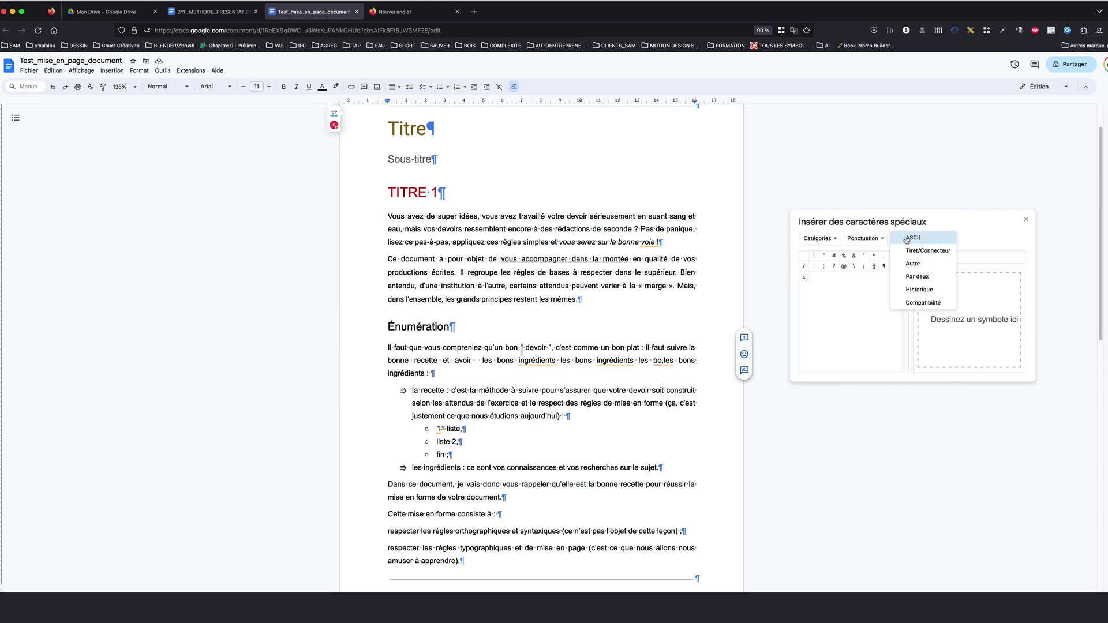
pyautogui.click(916, 282)
pyautogui.click(864, 255)
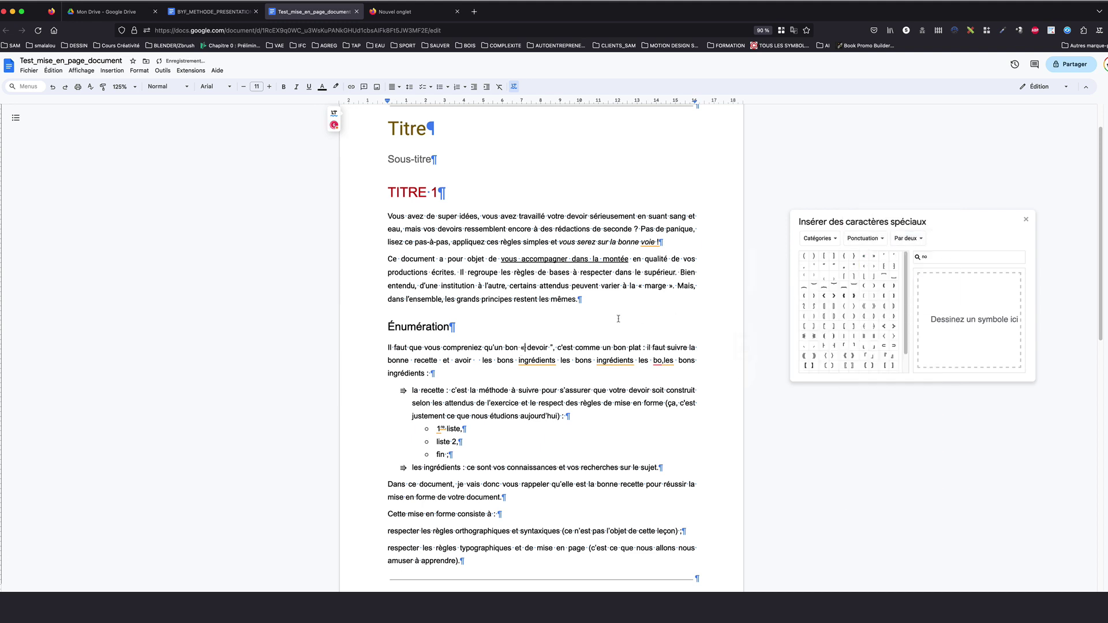
pyautogui.click(550, 347)
pyautogui.click(874, 256)
pyautogui.click(830, 240)
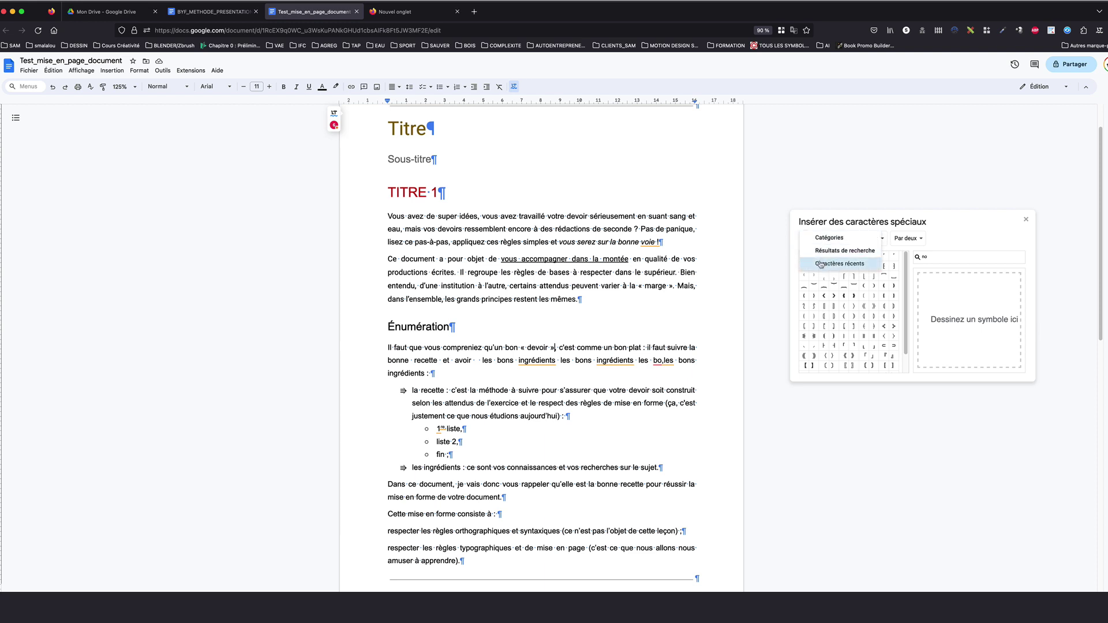
pyautogui.click(821, 263)
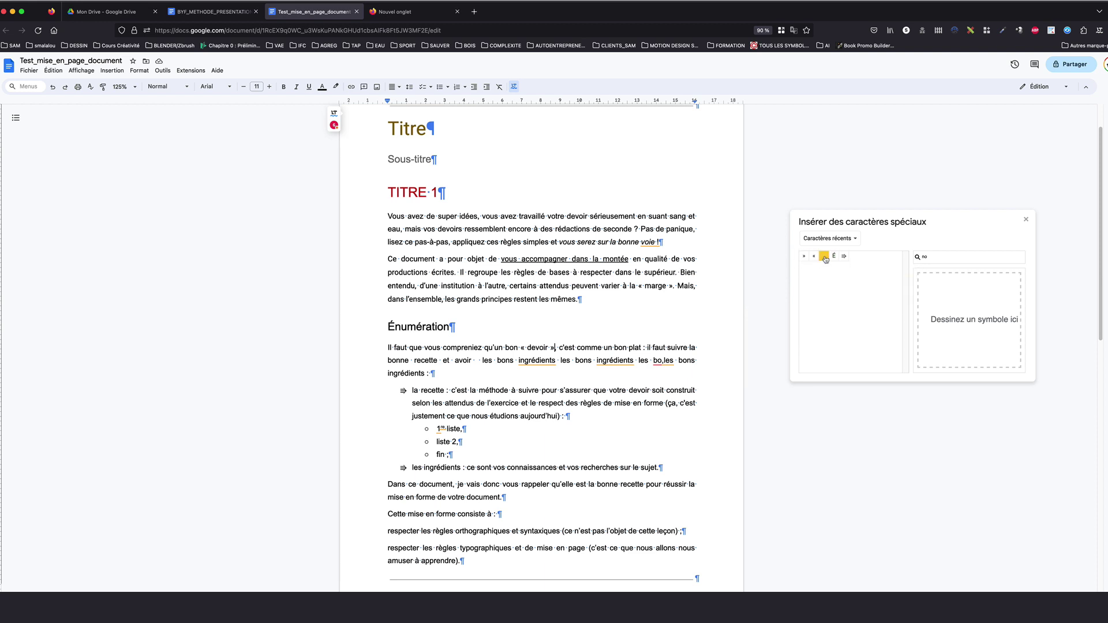
pyautogui.moveTo(825, 260)
# Insert a table of contents with dotted leaders on a new line below the subtitle
pyautogui.scroll(2, 491, 269)
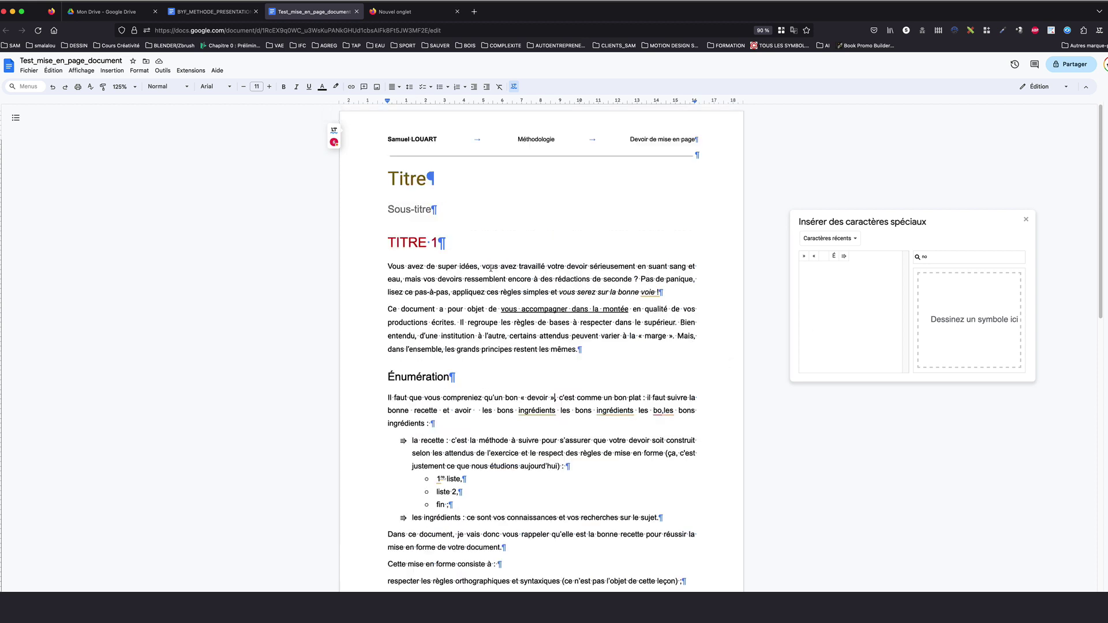
pyautogui.click(411, 227)
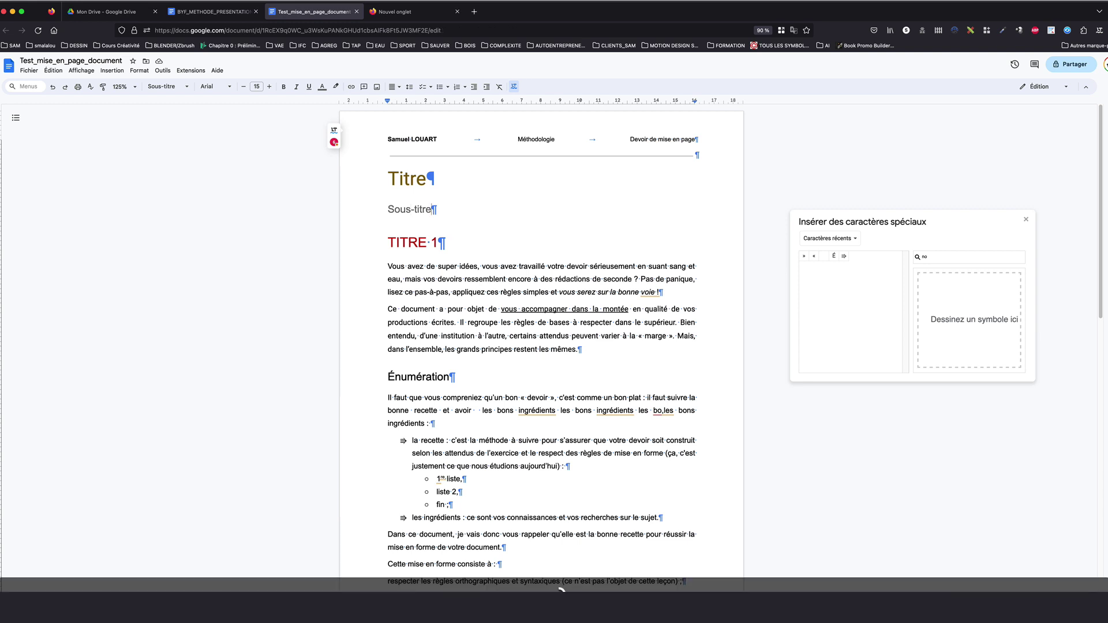
pyautogui.press('Return')
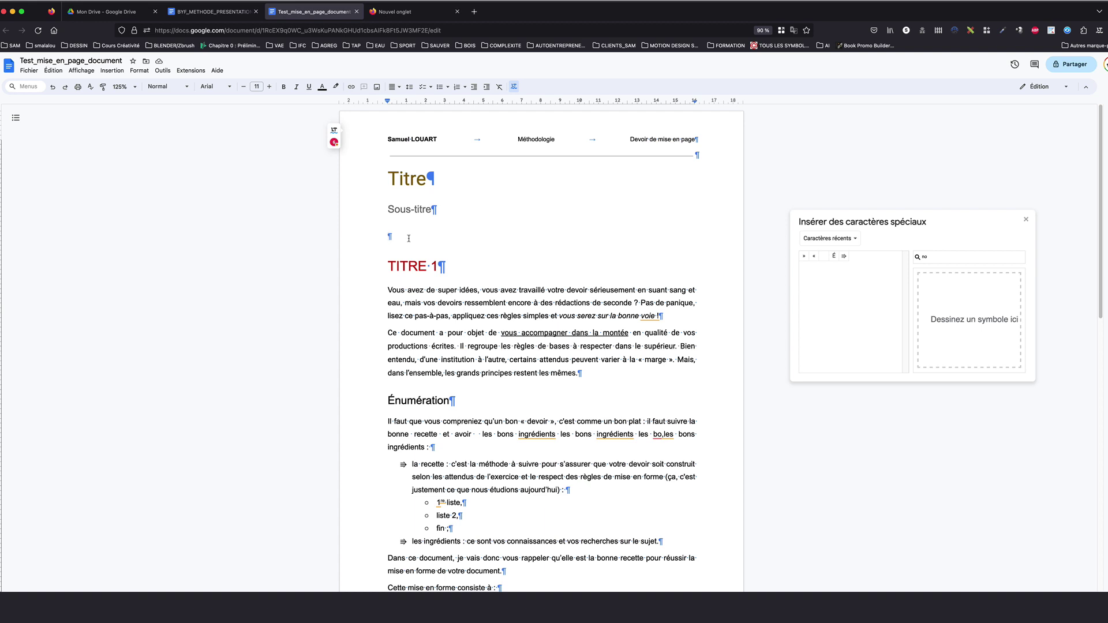
pyautogui.click(100, 71)
pyautogui.moveTo(155, 368)
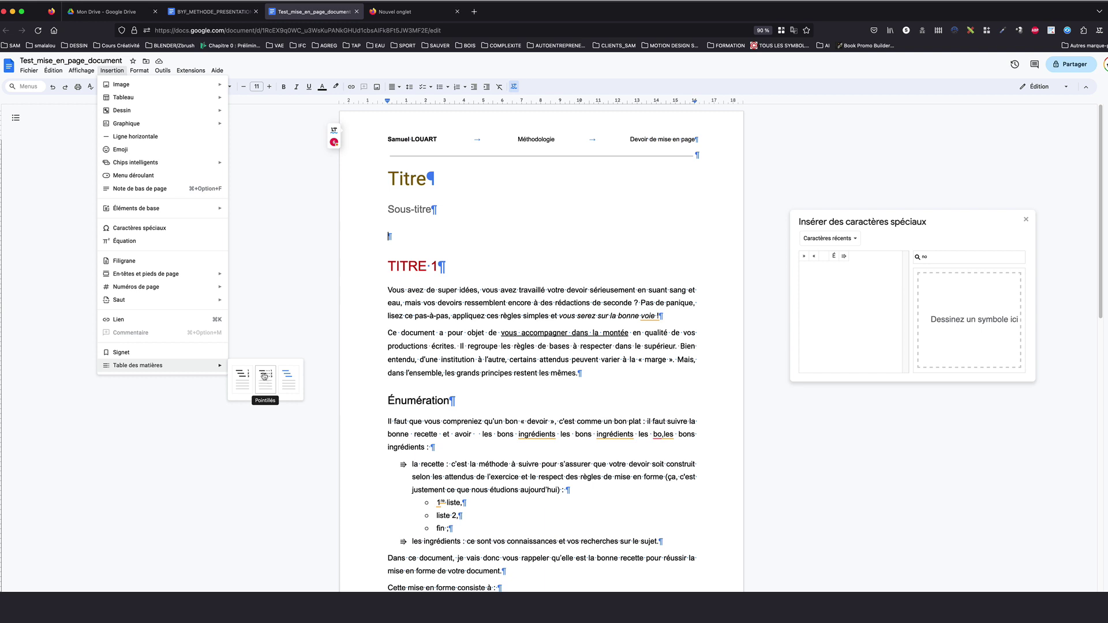
pyautogui.click(265, 377)
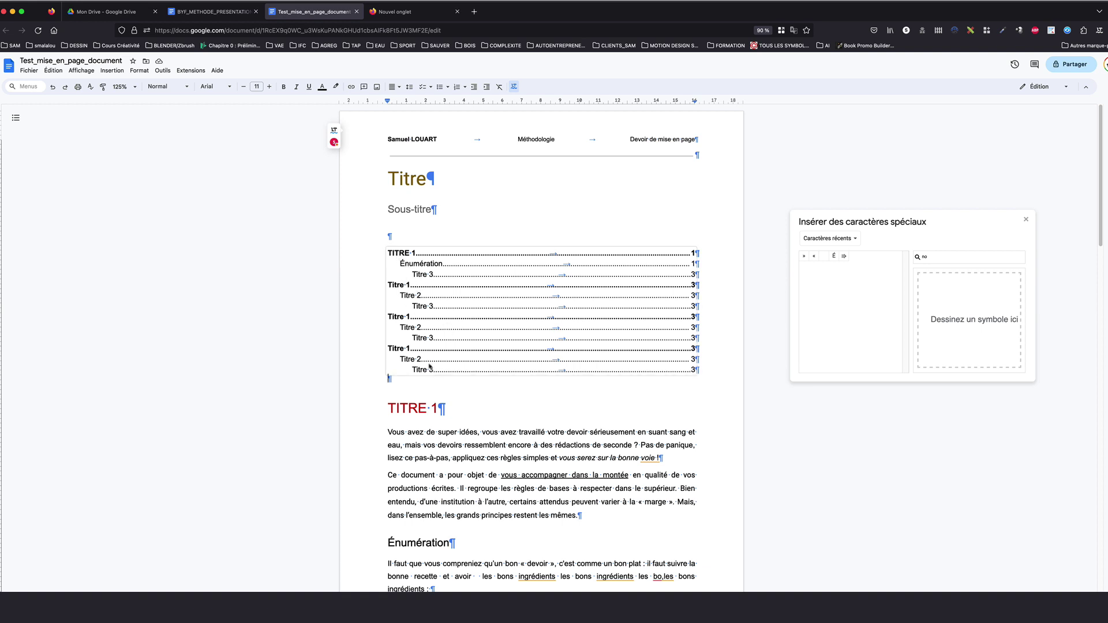
# Rename the second "Titre 2" heading on page 3 as "Titre béta"
pyautogui.scroll(-20, 443, 442)
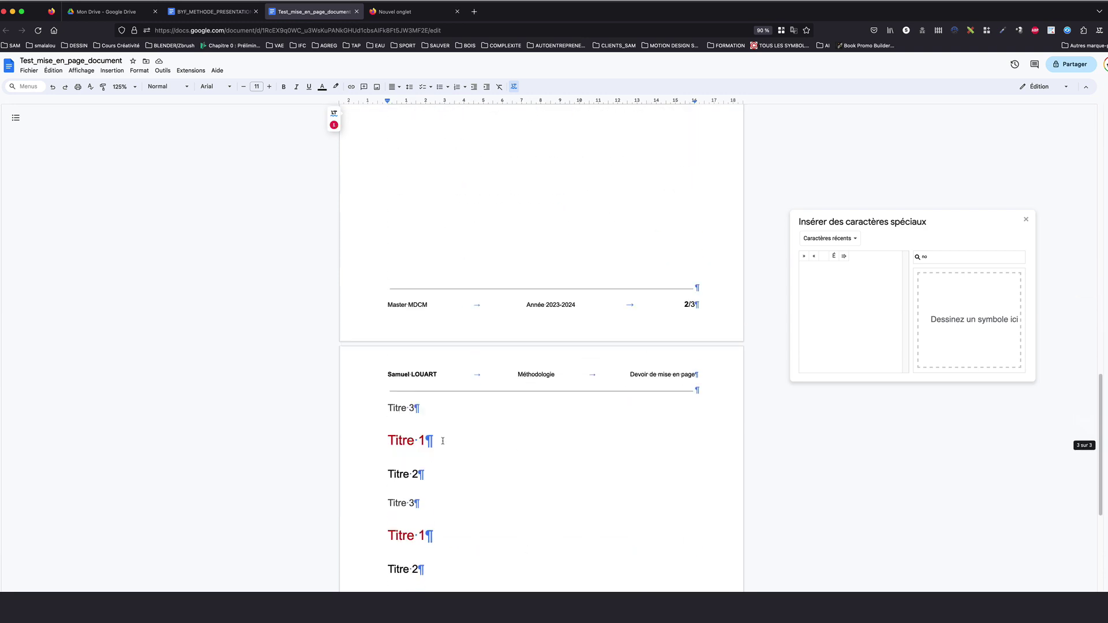
pyautogui.doubleClick(417, 429)
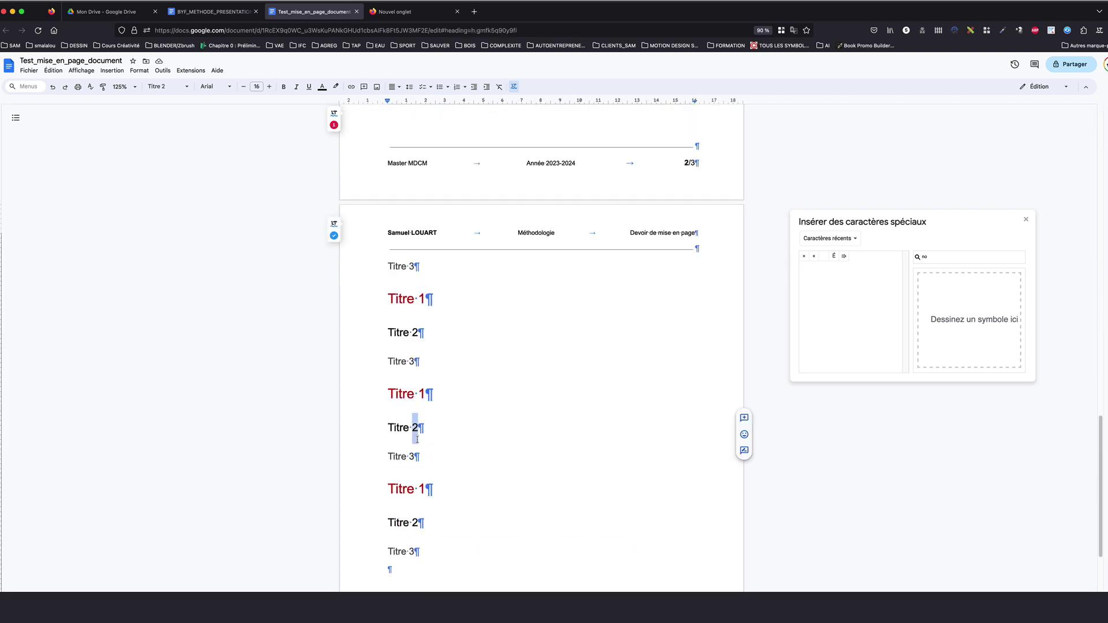
pyautogui.write('béta')
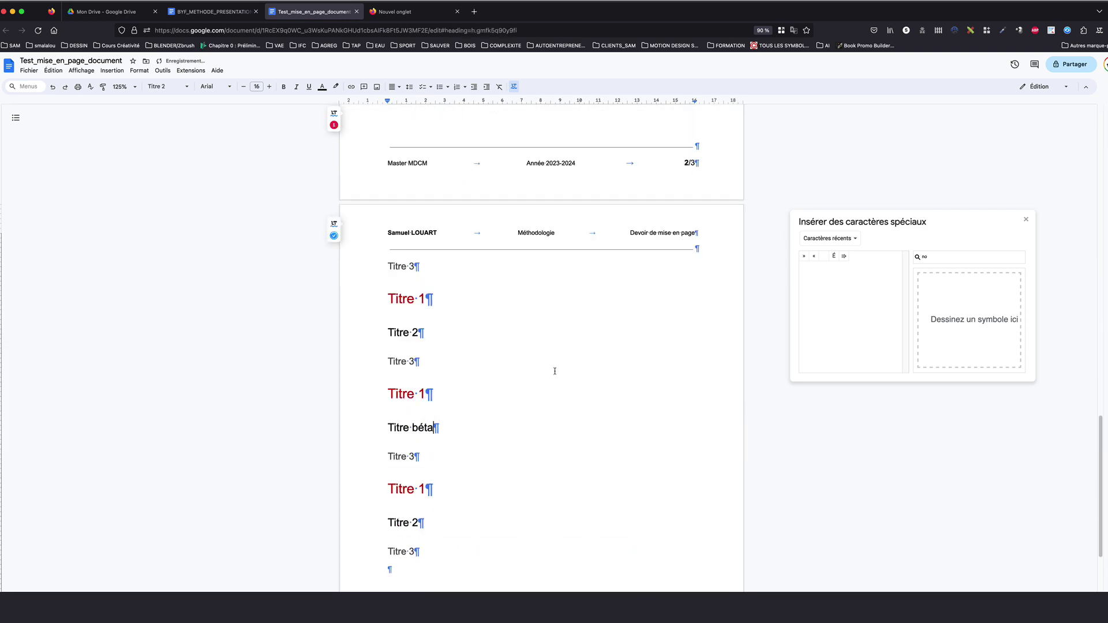
# Insert a run of empty paragraphs before the first "Titre 1" heading on page 3 to shift the headings to the following page
pyautogui.scroll(13, 555, 371)
pyautogui.scroll(-14, 550, 480)
pyautogui.click(388, 237)
pyautogui.press('Return')
pyautogui.press('Return')
pyautogui.press('Return')
pyautogui.press('Return')
pyautogui.press('Return')
pyautogui.press('Return')
pyautogui.press('Return')
pyautogui.press('Return')
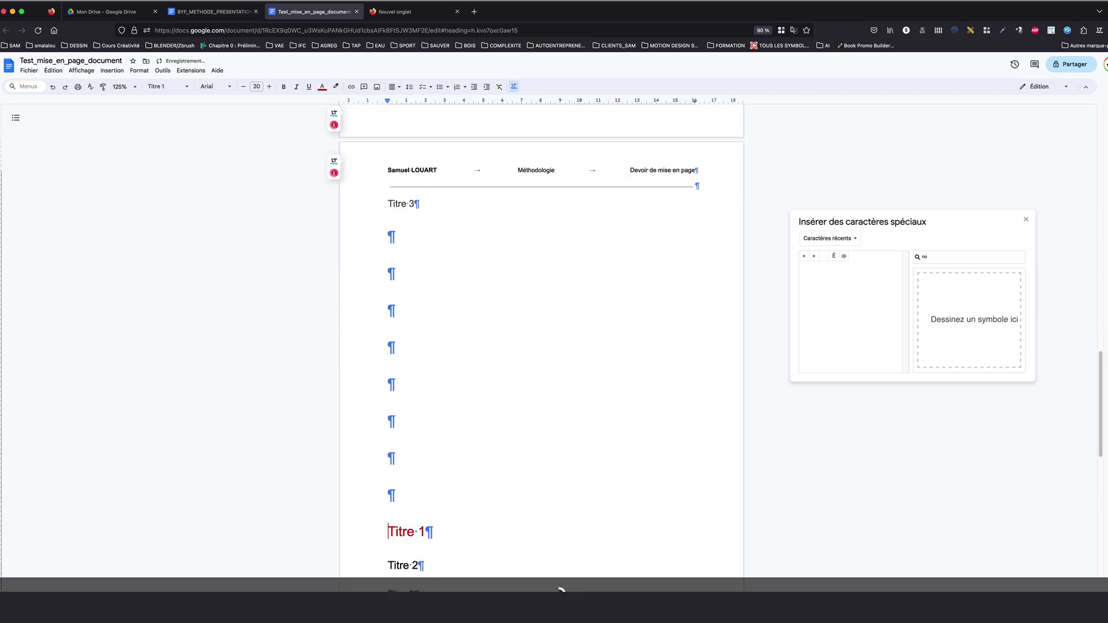
pyautogui.press('Return')
pyautogui.press('Return')
pyautogui.press('Return')
pyautogui.press('Return')
pyautogui.press('Return')
# Update the table of contents to reflect the renamed heading and shifted pages
pyautogui.scroll(15, 489, 235)
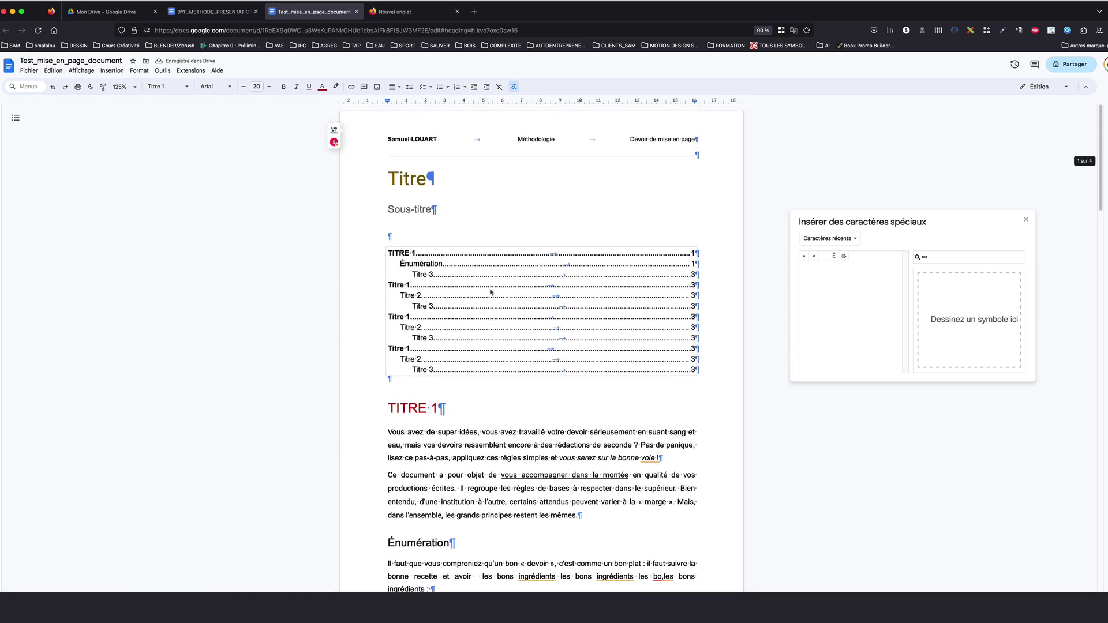
pyautogui.click(492, 293)
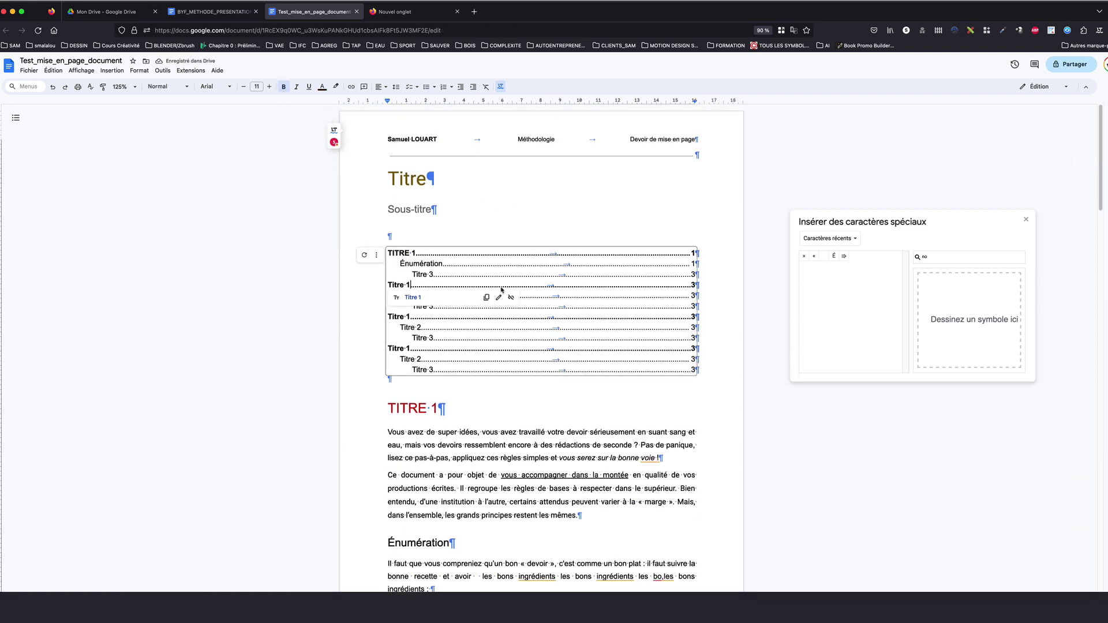
pyautogui.click(364, 257)
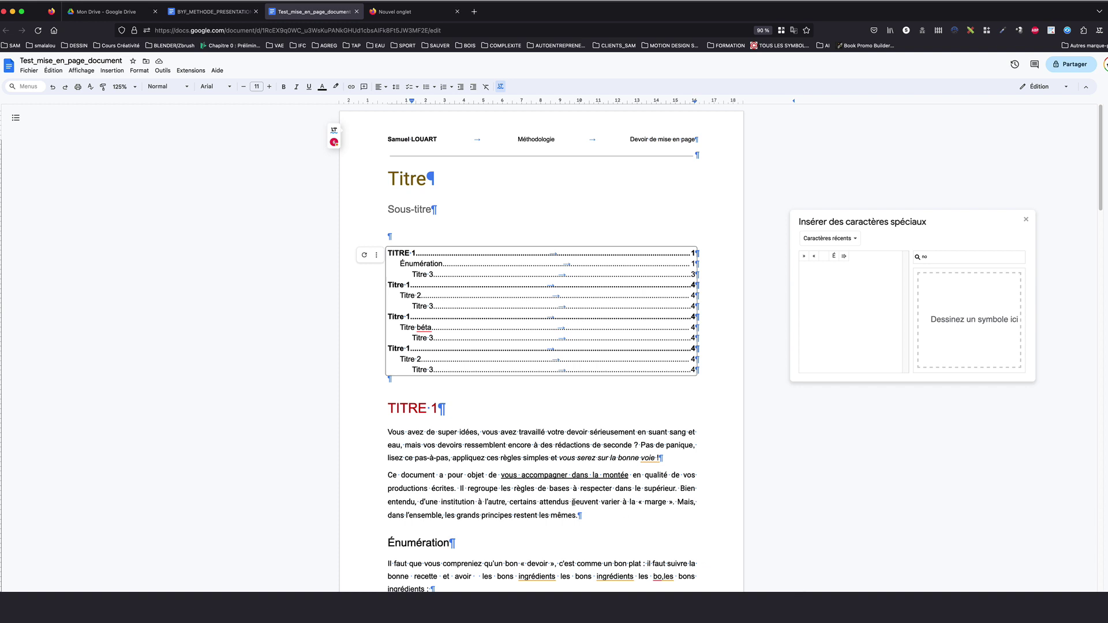
# Add a footnote reading "Source" after "productions écrites" in the second paragraph under TITRE 1
pyautogui.scroll(-3, 574, 503)
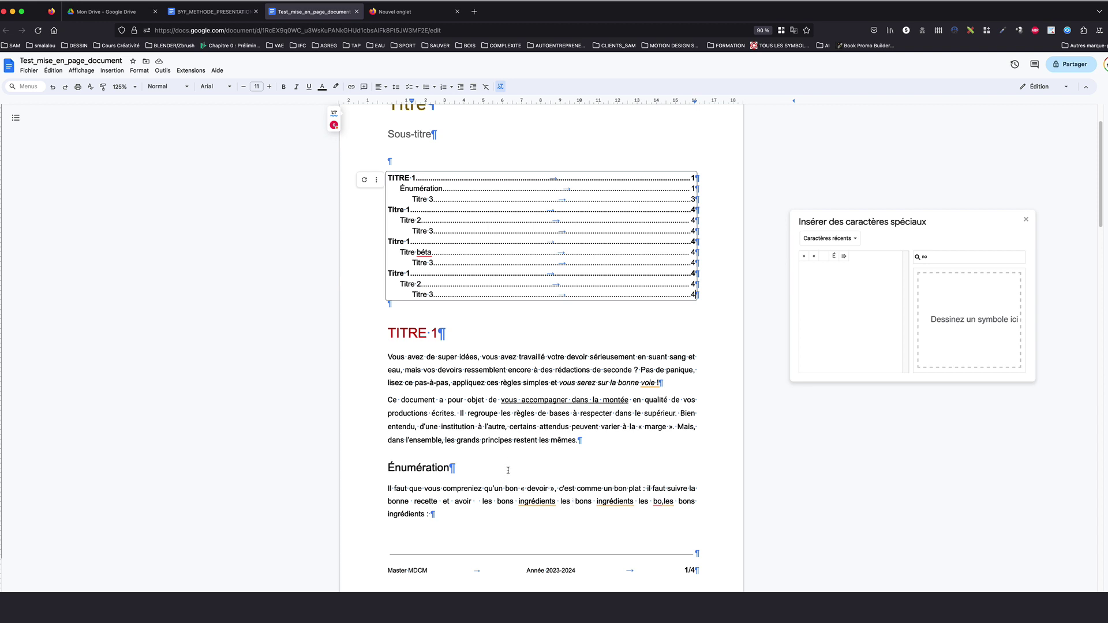
pyautogui.click(455, 413)
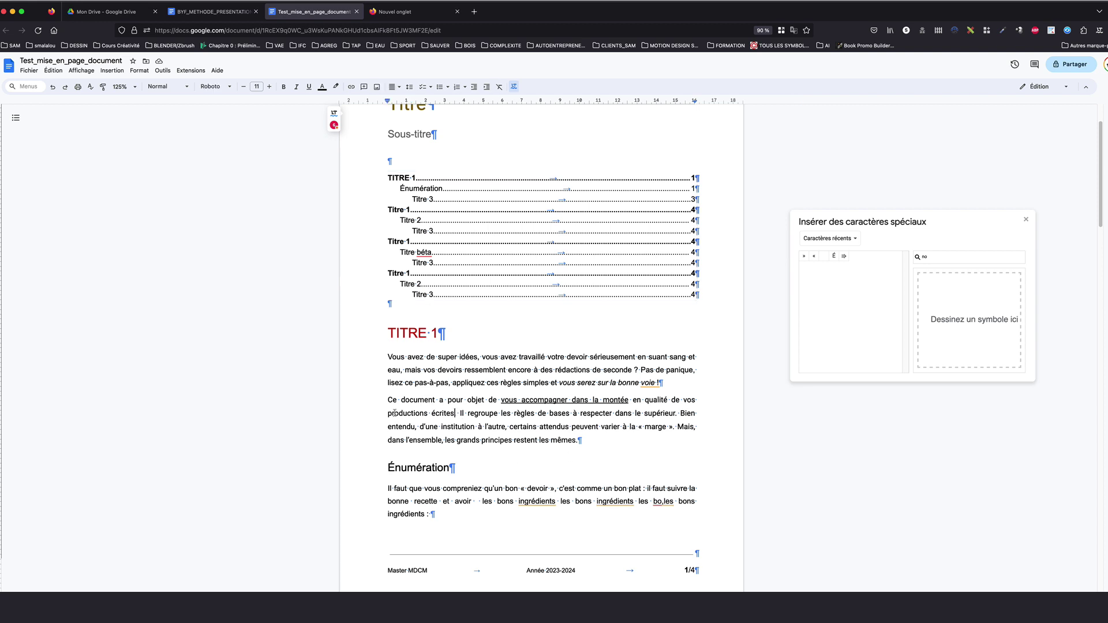
pyautogui.doubleClick(455, 414)
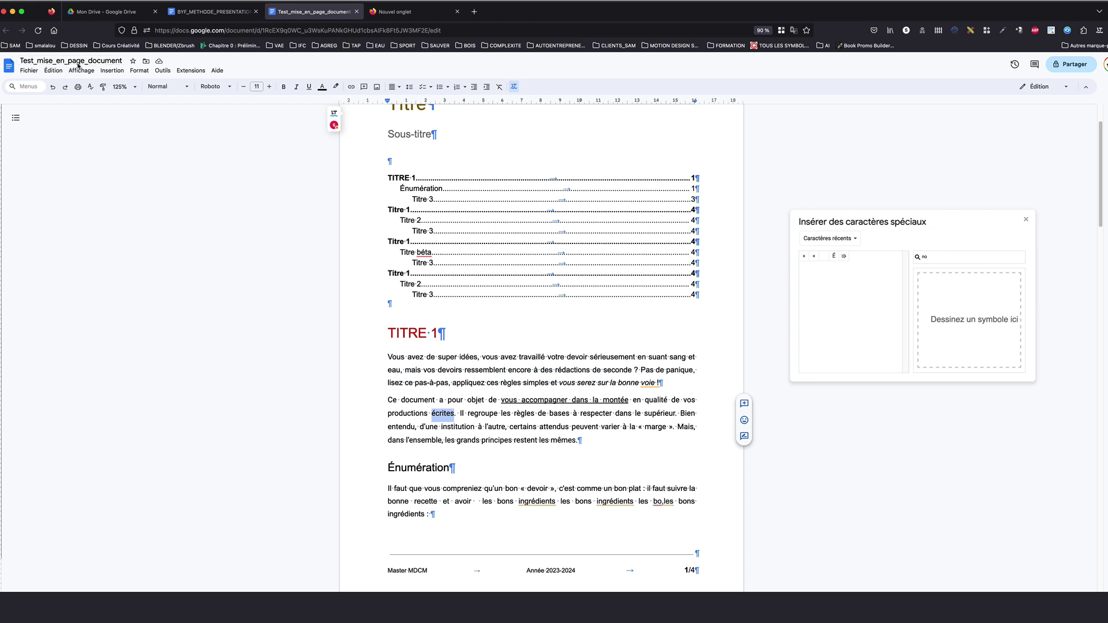
pyautogui.click(104, 72)
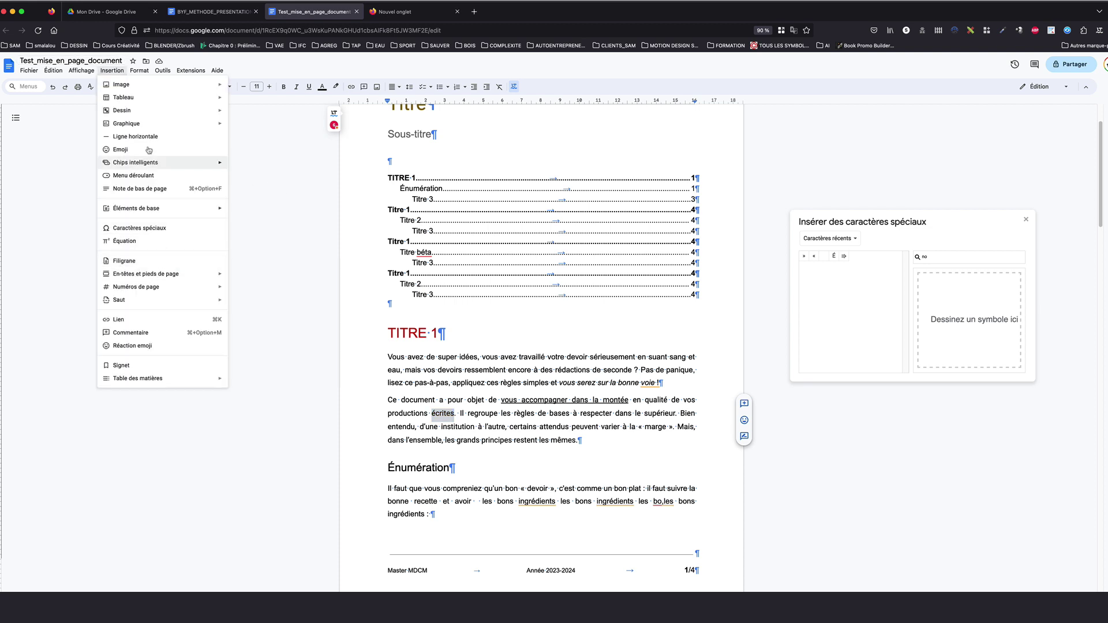
pyautogui.moveTo(147, 113)
pyautogui.click(139, 189)
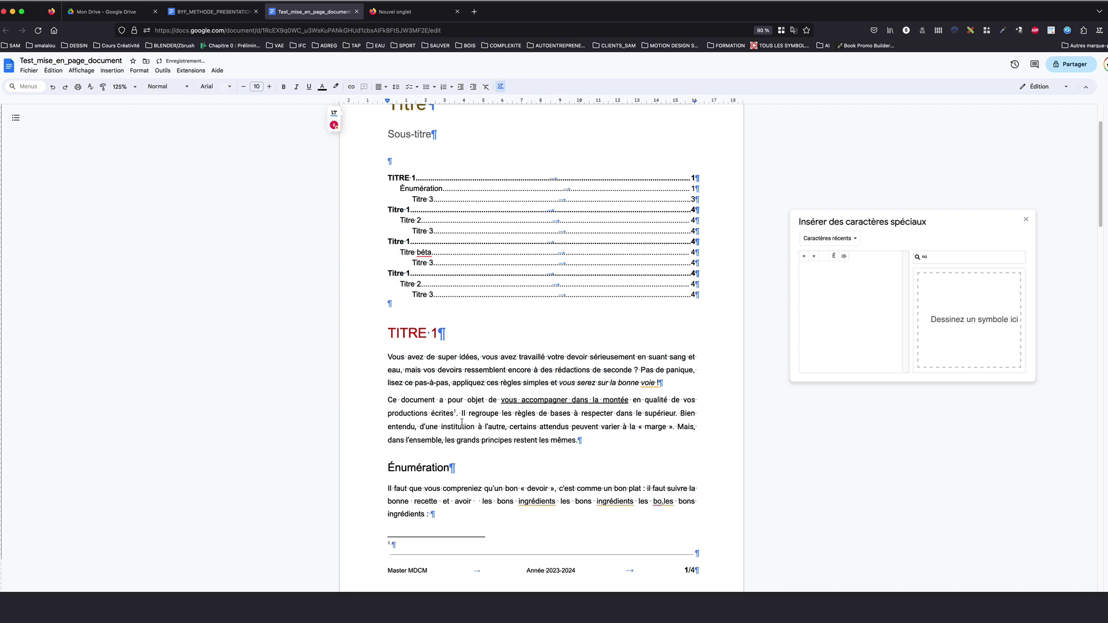
pyautogui.click(455, 411)
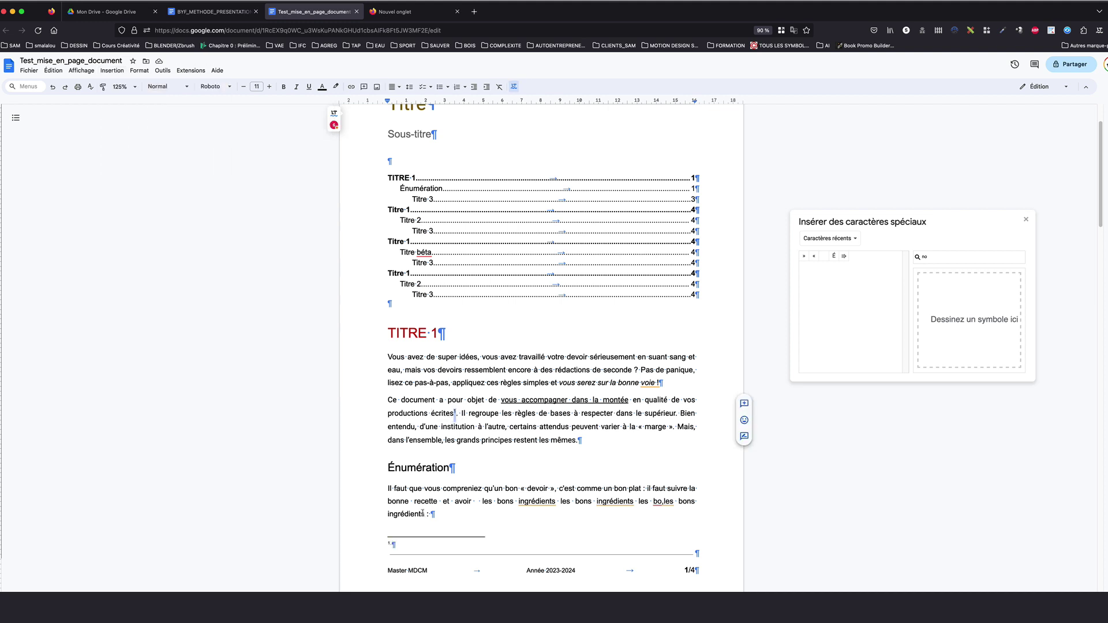
pyautogui.click(390, 545)
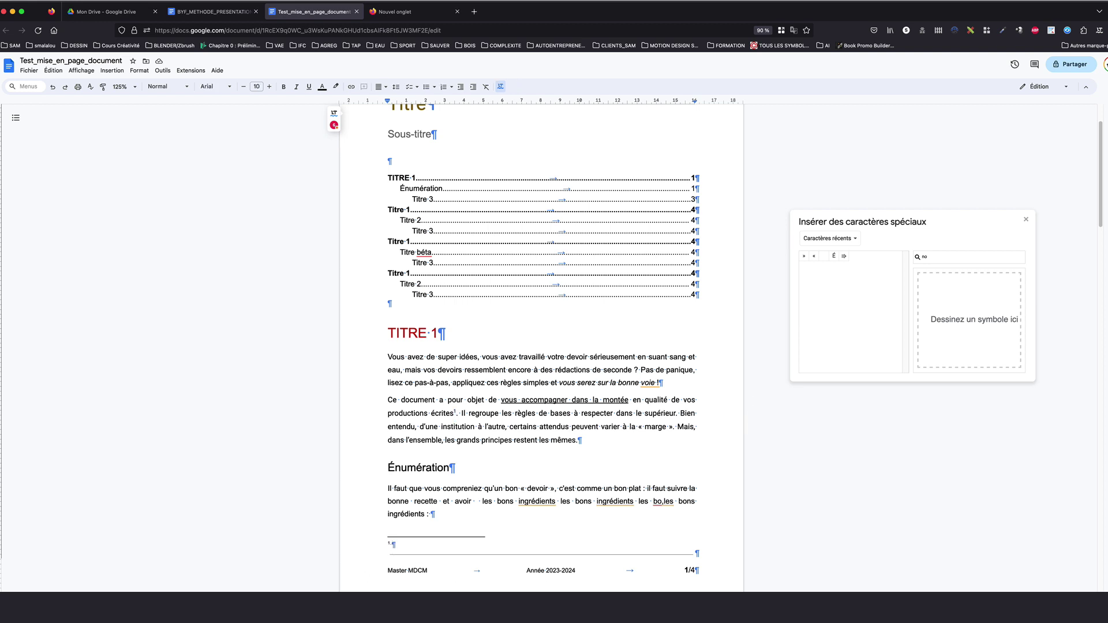
pyautogui.write('Source')
# Insert empty paragraphs after "vous serez sur la bonne voie !" until the footnoted paragraph moves to page 2, and check its footnote there
pyautogui.click(660, 383)
pyautogui.press('Return')
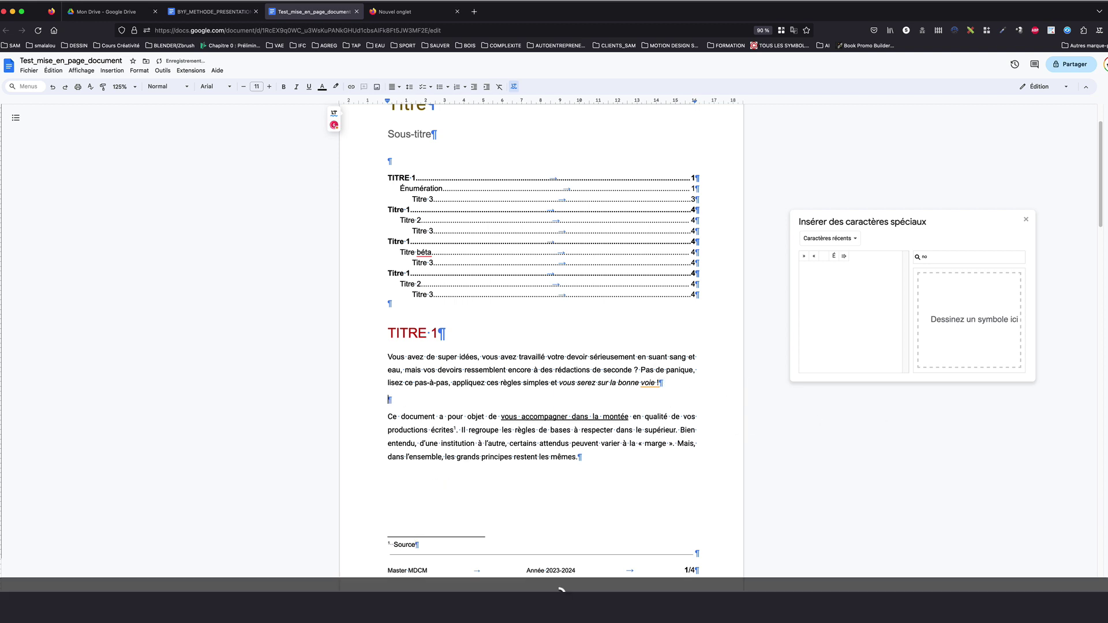
pyautogui.press('Return')
pyautogui.press('Return')
pyautogui.scroll(-1, 970, 453)
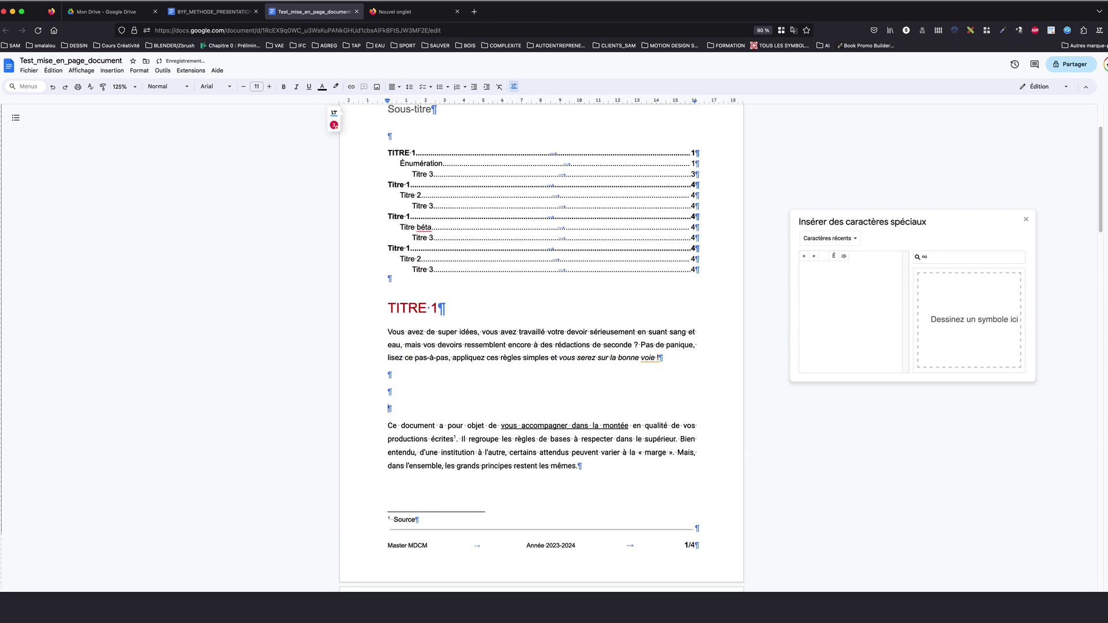
pyautogui.press('Return')
pyautogui.press('Return')
pyautogui.press('Return')
pyautogui.press('Return')
pyautogui.press('Return')
pyautogui.press('Return')
pyautogui.press('Return')
pyautogui.press('Return')
pyautogui.press('Return')
pyautogui.press('Return')
pyautogui.scroll(-10, 472, 377)
pyautogui.scroll(2, 473, 377)
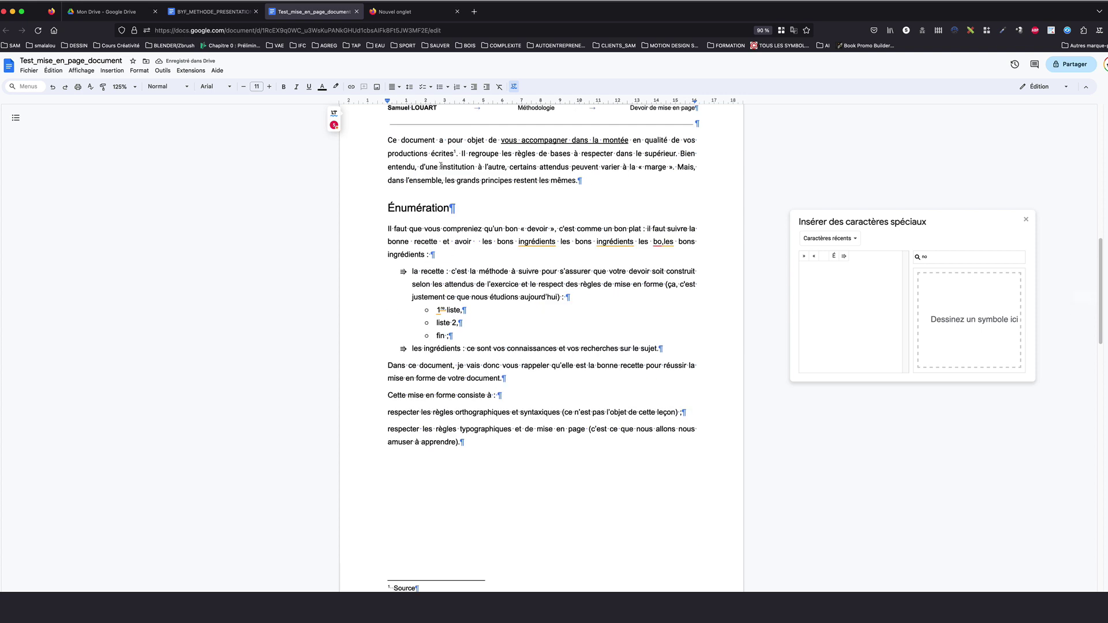
pyautogui.doubleClick(456, 152)
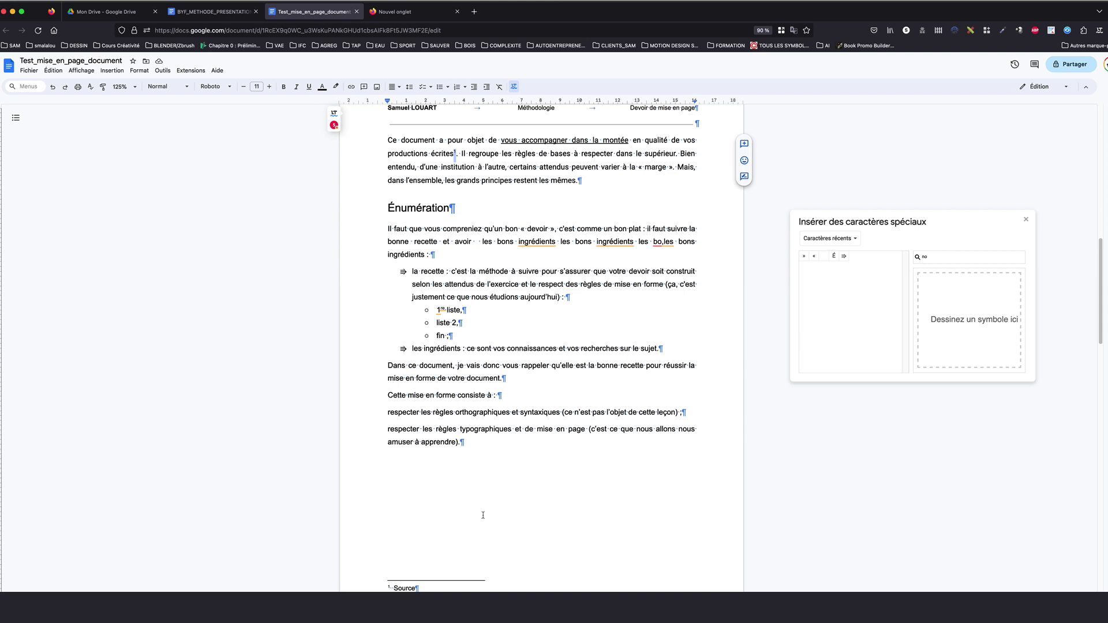
pyautogui.scroll(3, 518, 472)
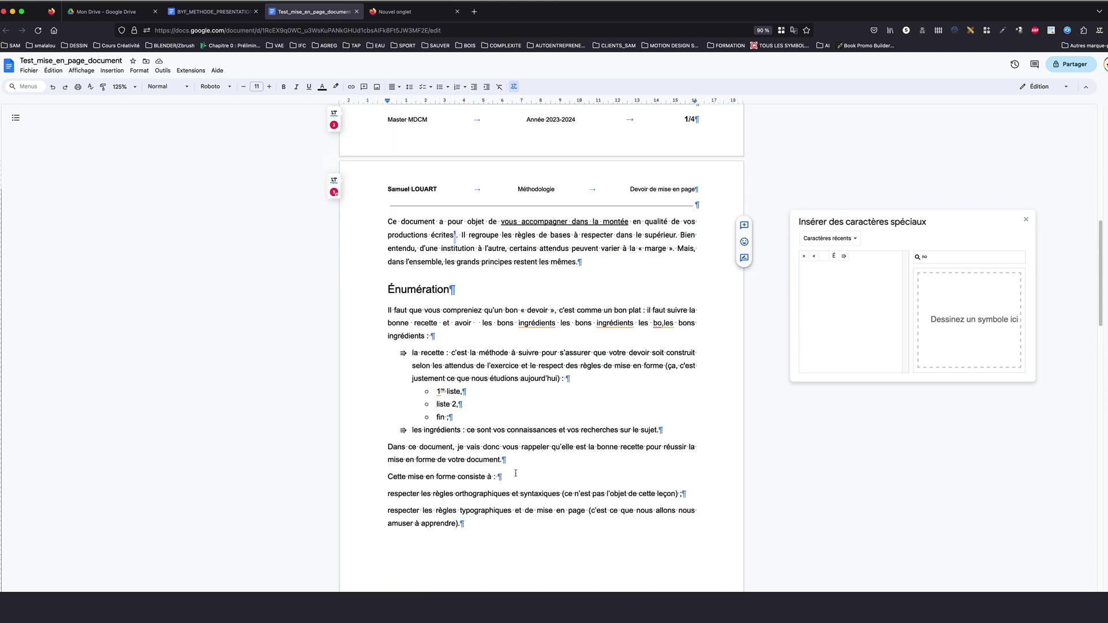
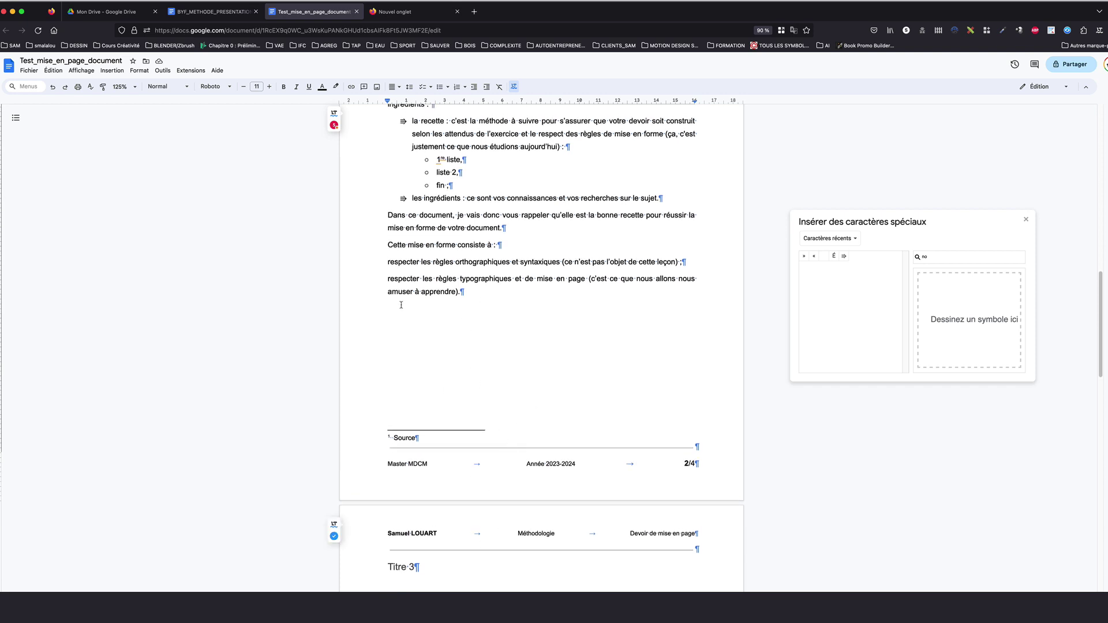
# Insert a next-page section break after the paragraph ending "amuser à apprendre)."
pyautogui.click(468, 290)
pyautogui.click(112, 70)
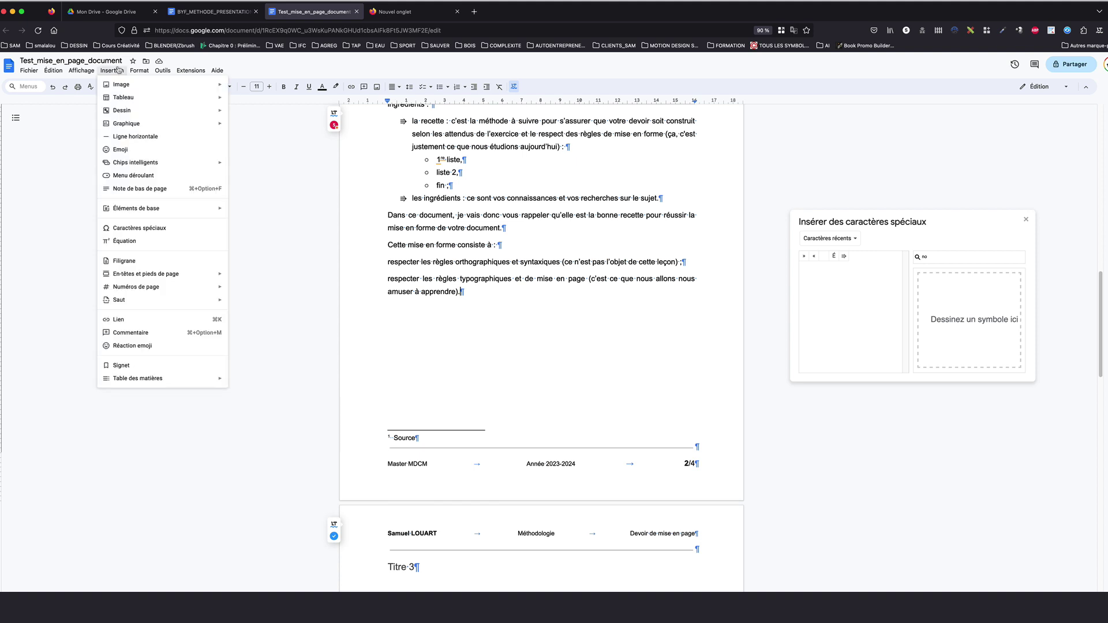
pyautogui.moveTo(208, 300)
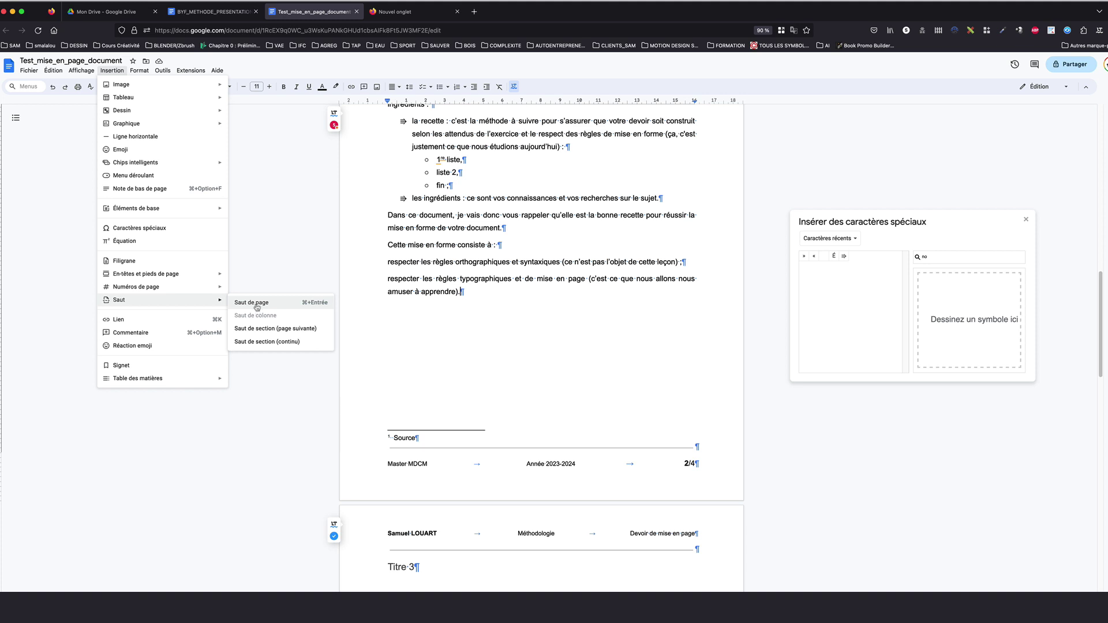
pyautogui.click(292, 328)
pyautogui.scroll(-7, 485, 428)
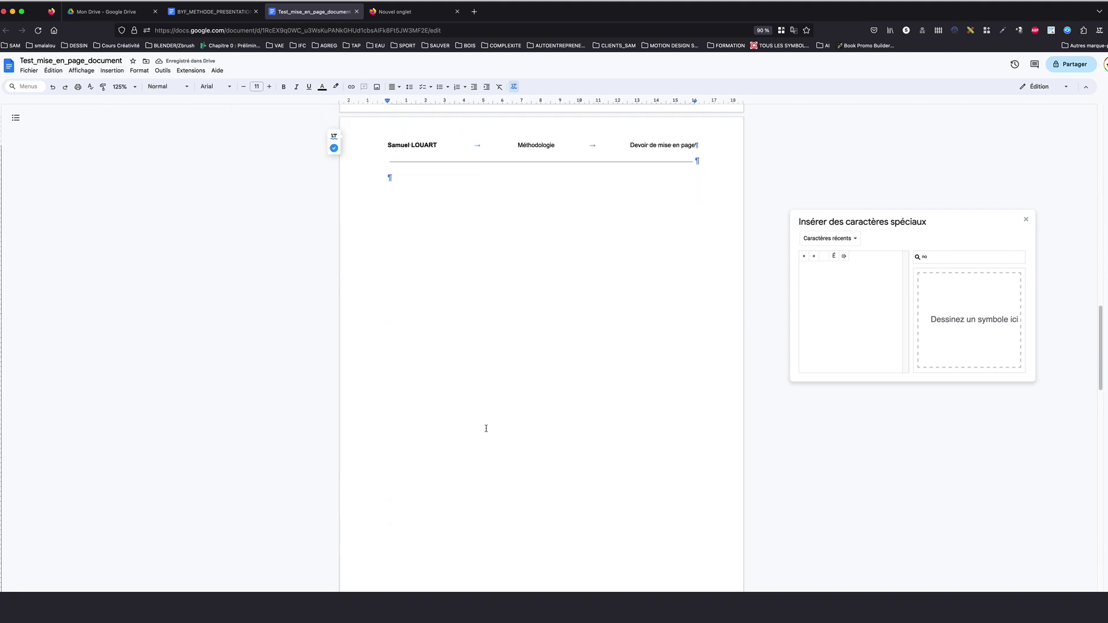
# Copy the Section 2 header content, unlink that header from the previous section, and paste the content back into it
pyautogui.scroll(2, 598, 377)
pyautogui.click(630, 258)
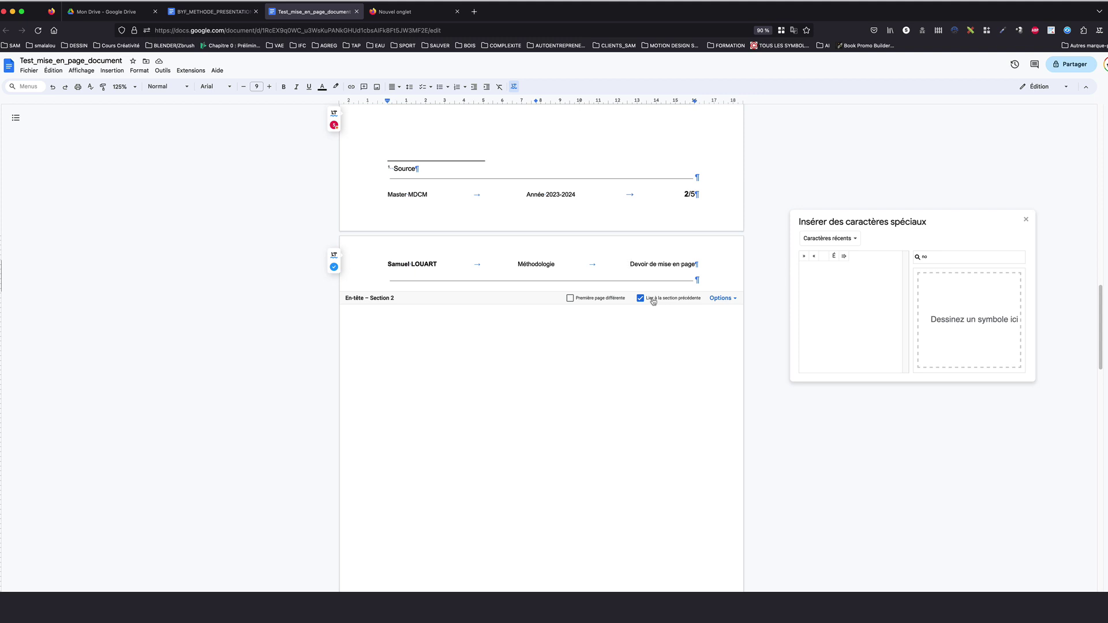
pyautogui.moveTo(383, 263); pyautogui.dragTo(706, 283)
pyautogui.press('super+c')
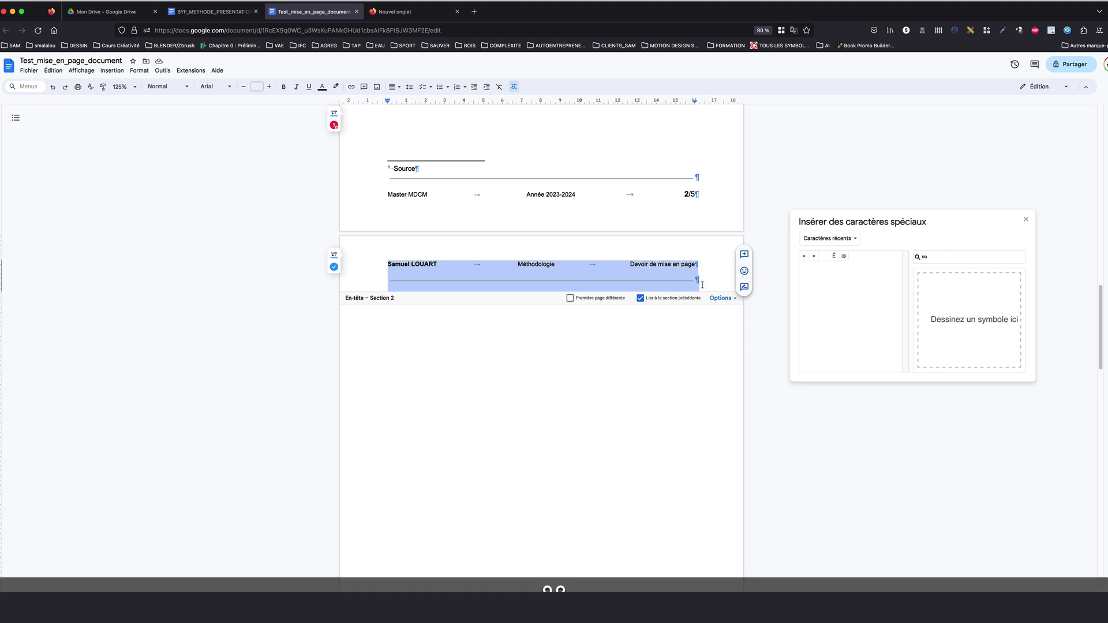
pyautogui.click(641, 299)
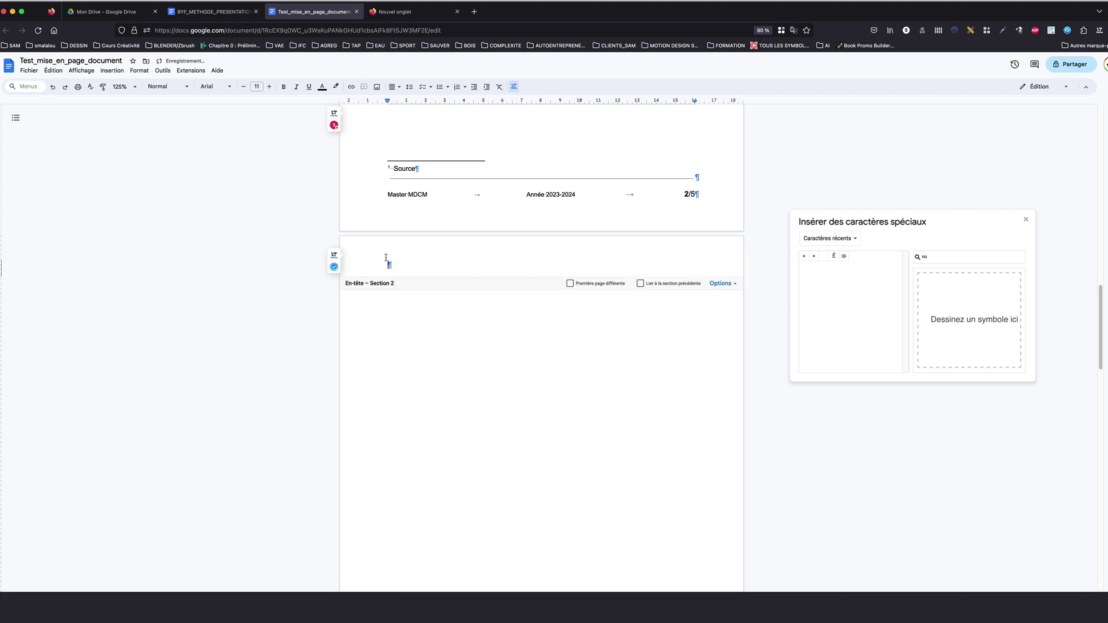
pyautogui.moveTo(385, 261); pyautogui.dragTo(418, 262)
pyautogui.press('super+v')
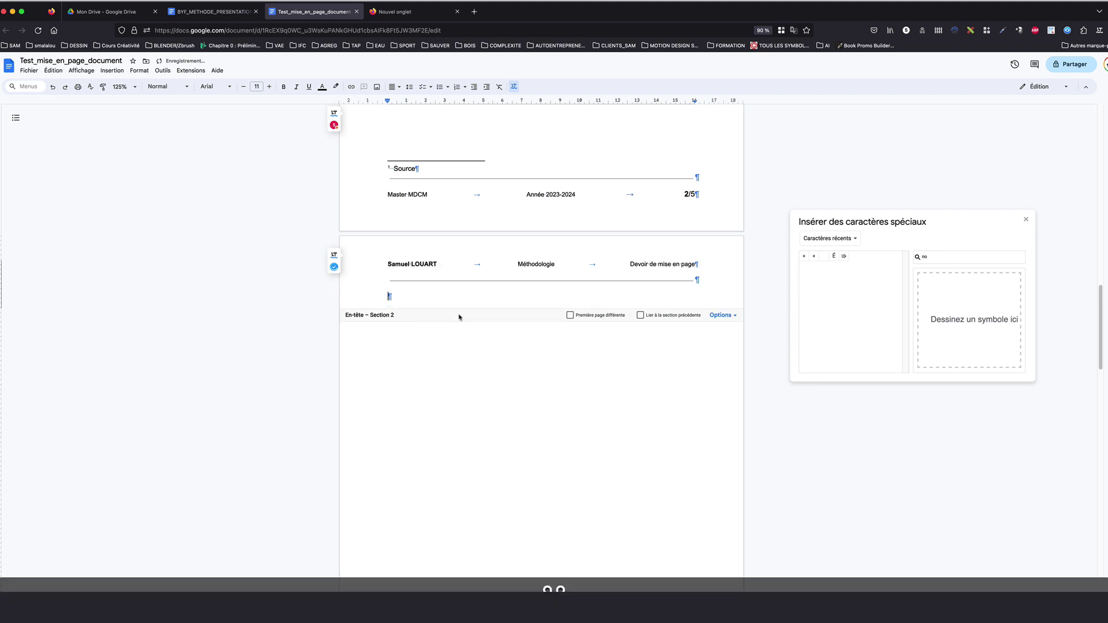
# Replace "Méthodologie" with "Légalisation" in the Section 2 header and compare it with the Section 1 header
pyautogui.click(543, 264)
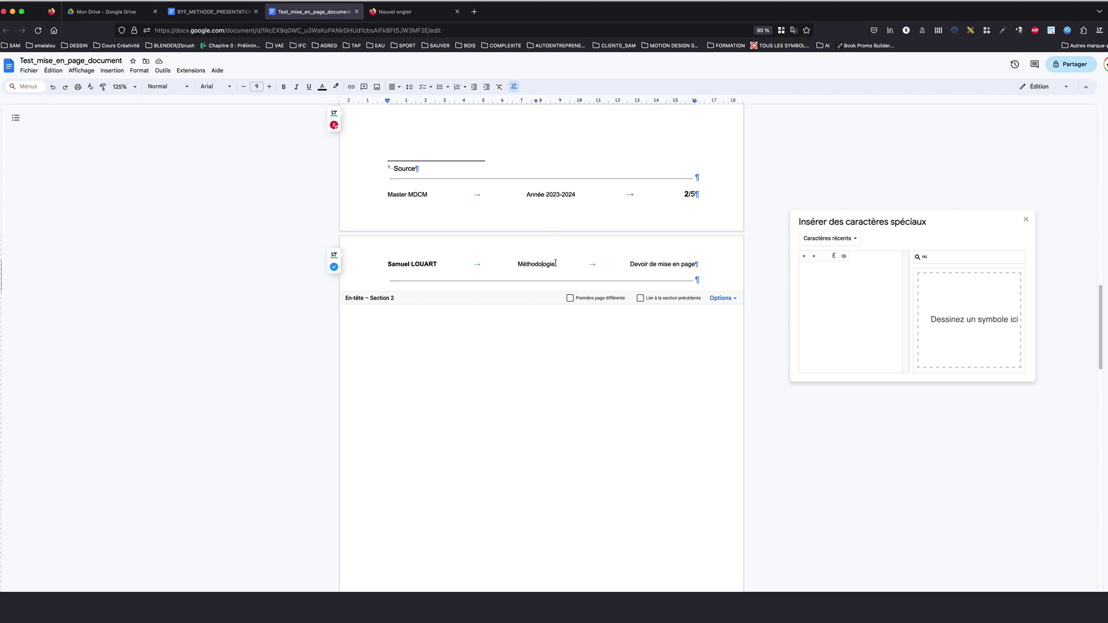
pyautogui.doubleClick(554, 264)
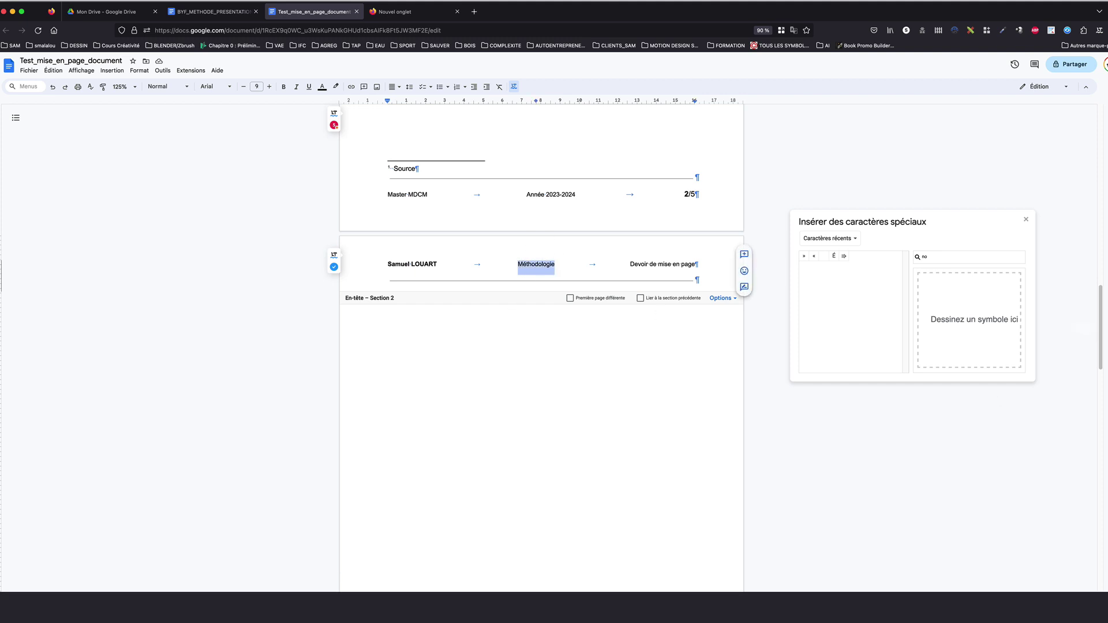
pyautogui.write('L')
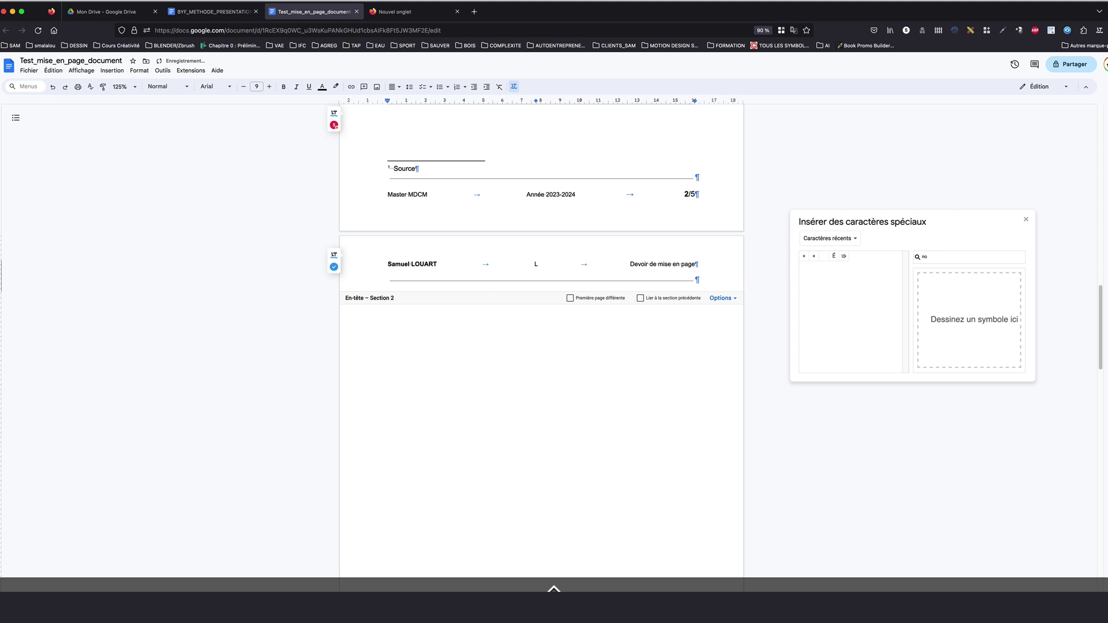
pyautogui.write('égalisation')
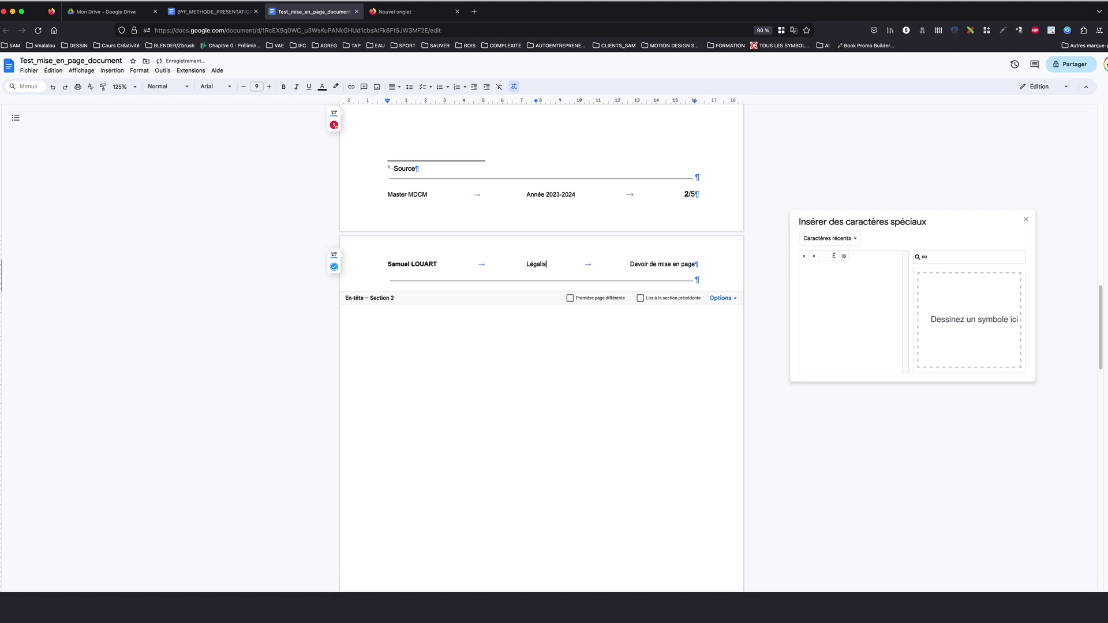
pyautogui.click(629, 394)
pyautogui.scroll(10, 629, 394)
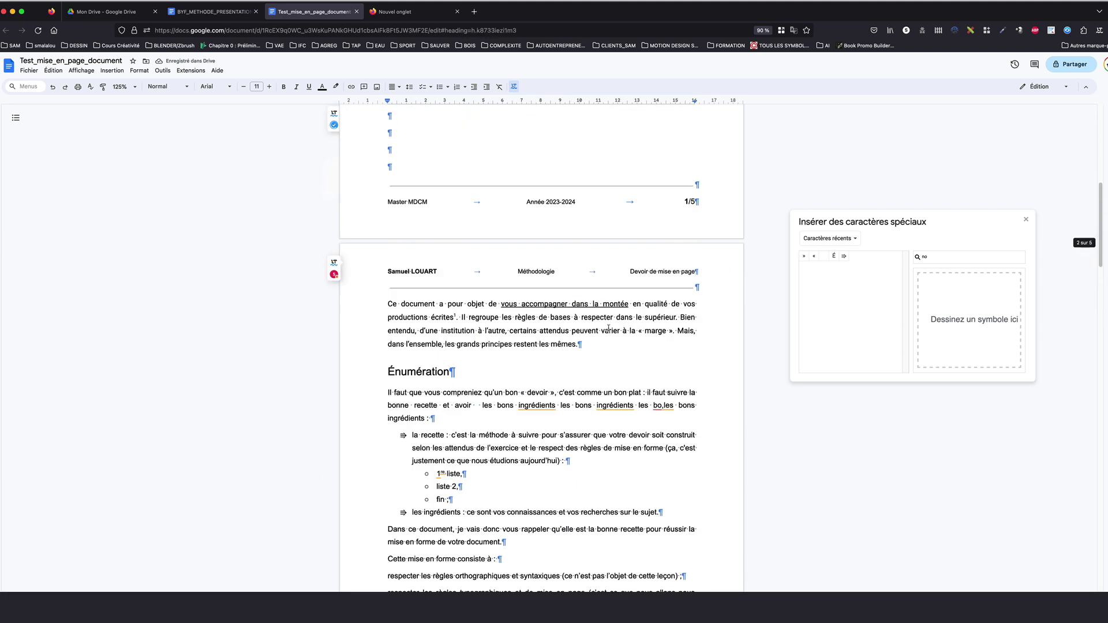
pyautogui.scroll(-10, 519, 317)
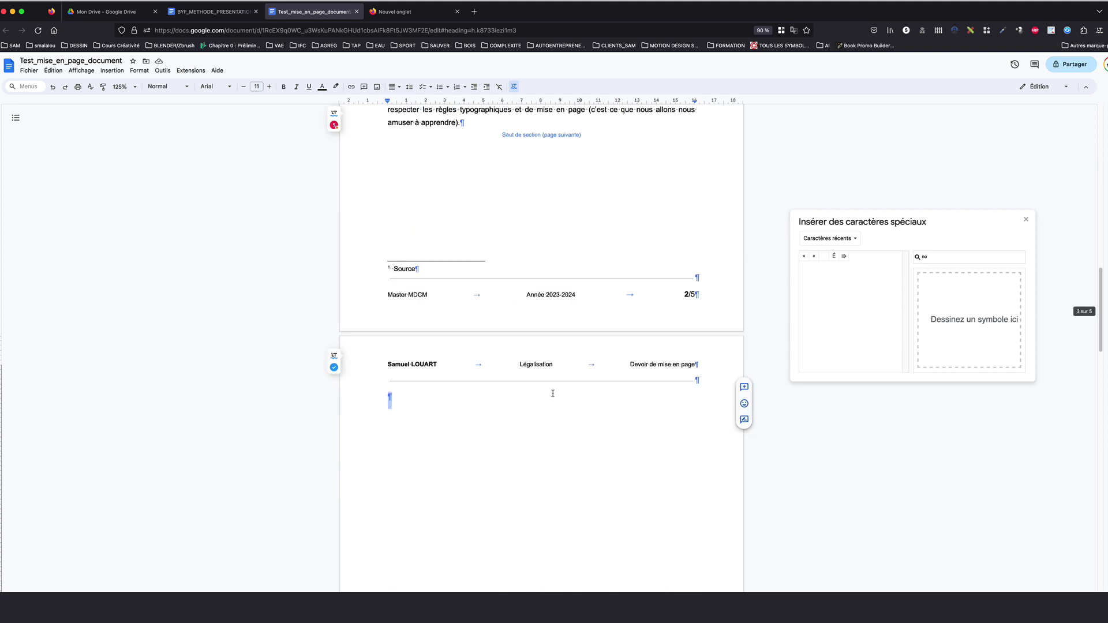
# Unlink the Section 2 footer from the previous section, restore its original content, and remove the extra empty paragraph
pyautogui.scroll(-5, 567, 374)
pyautogui.click(584, 498)
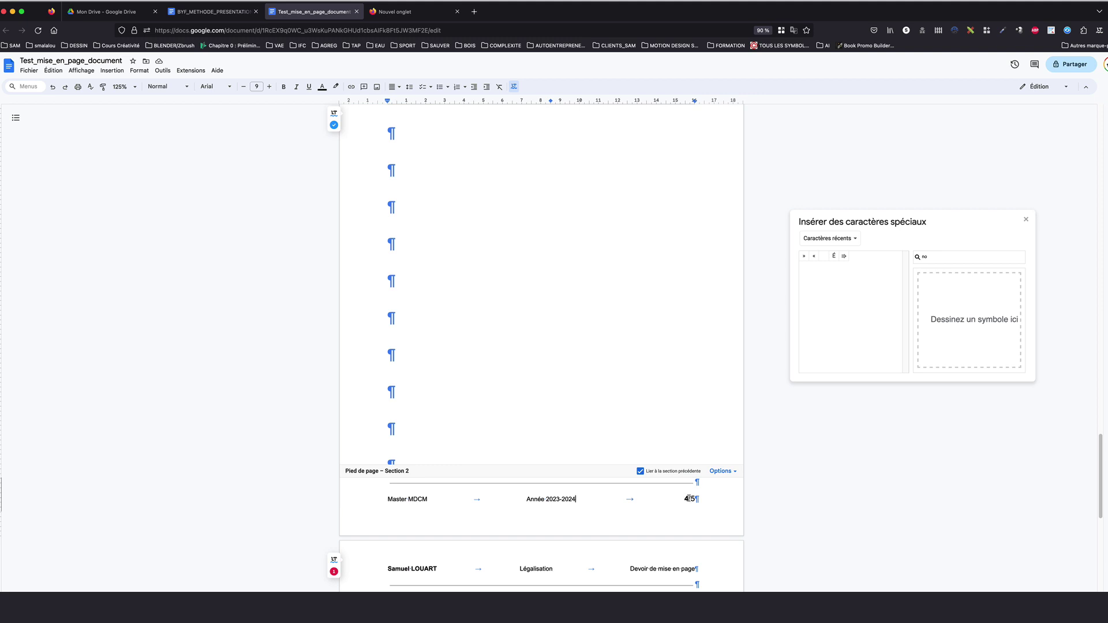
pyautogui.press('super+a')
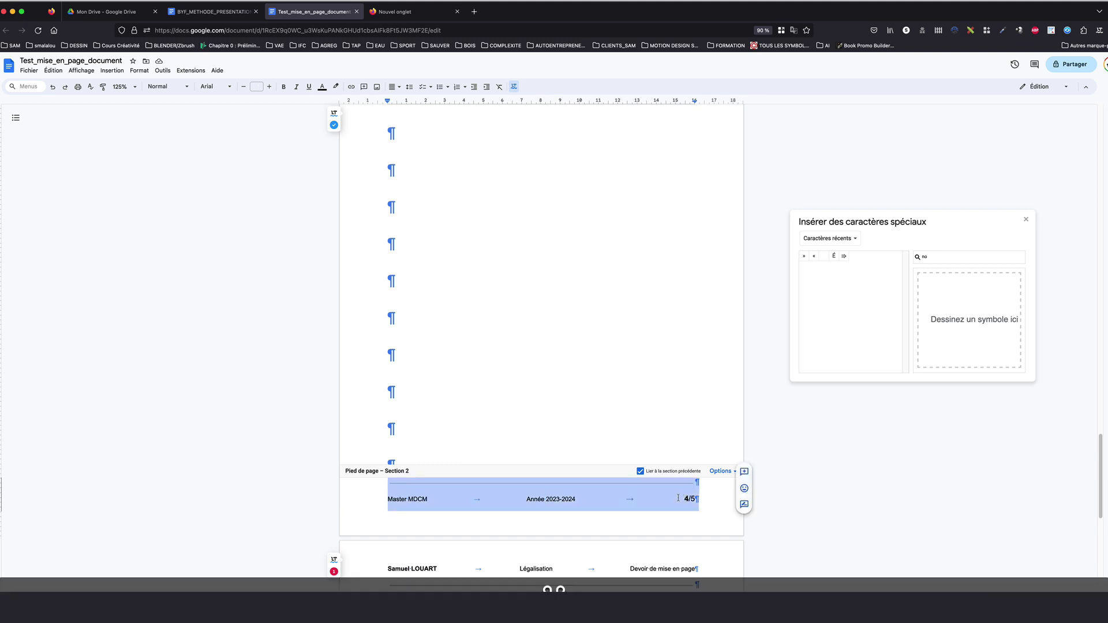
pyautogui.click(668, 475)
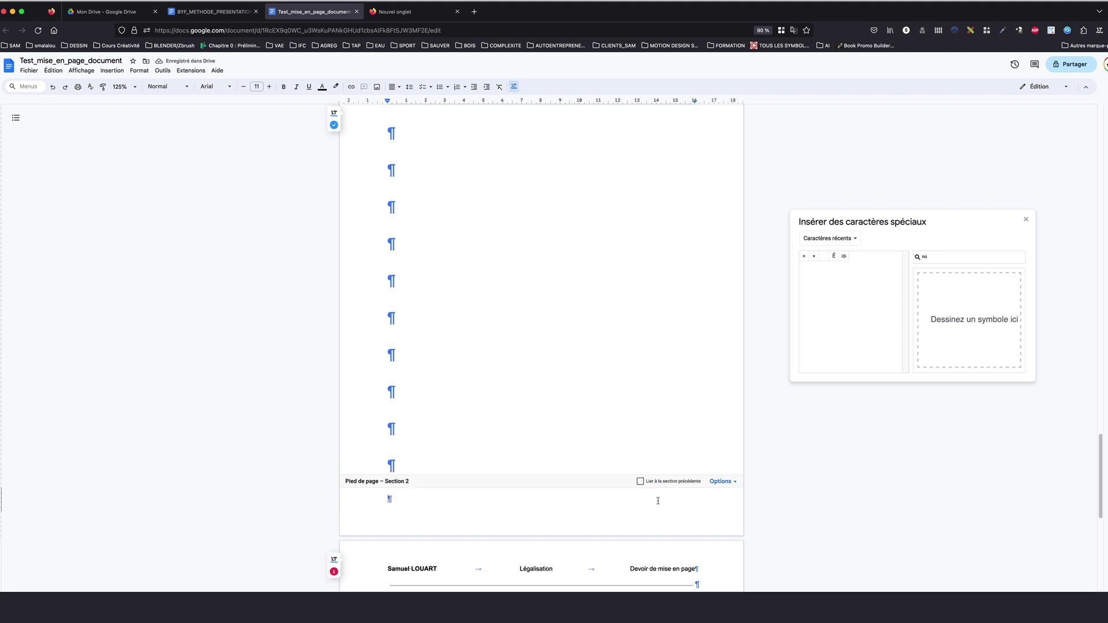
pyautogui.press('super+z')
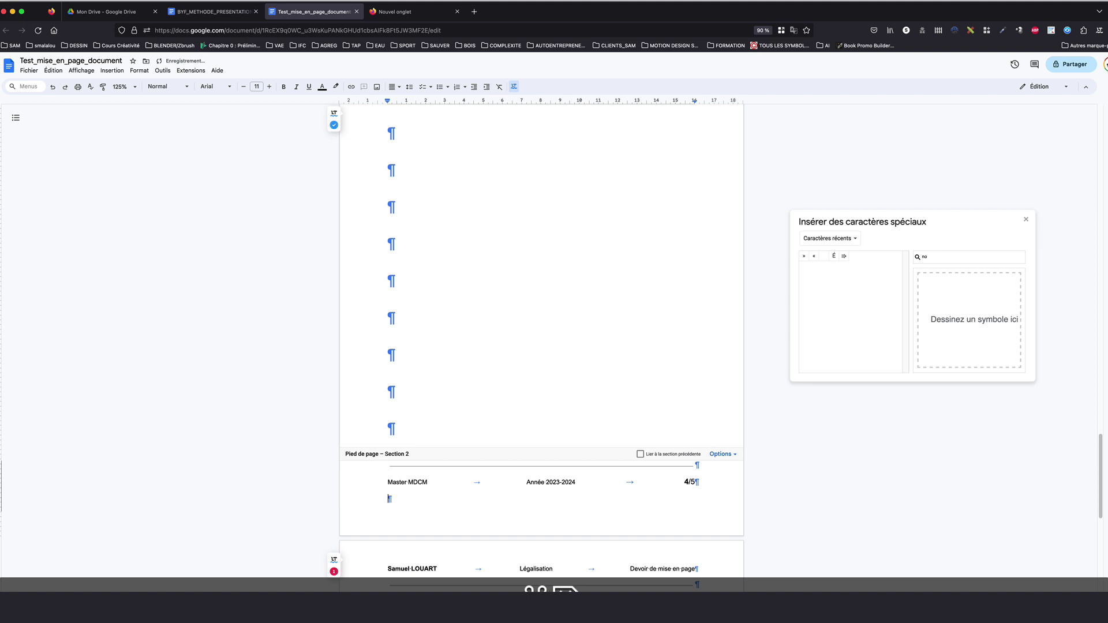
pyautogui.press('BackSpace')
# Set the footer page numbering of Section 2 to start at 105
pyautogui.click(718, 473)
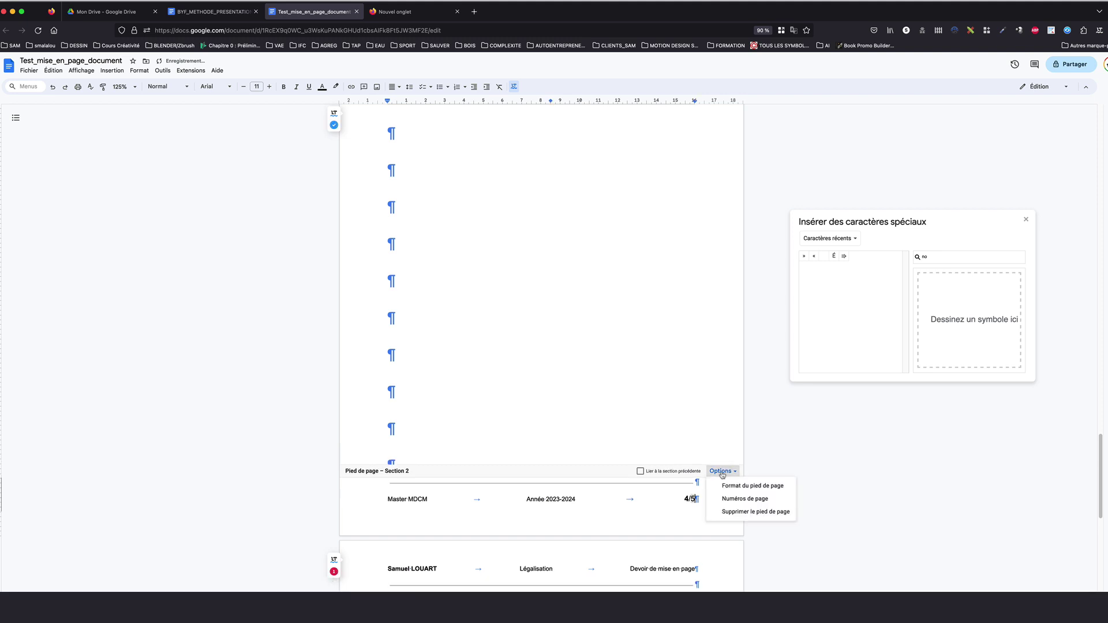
pyautogui.click(744, 500)
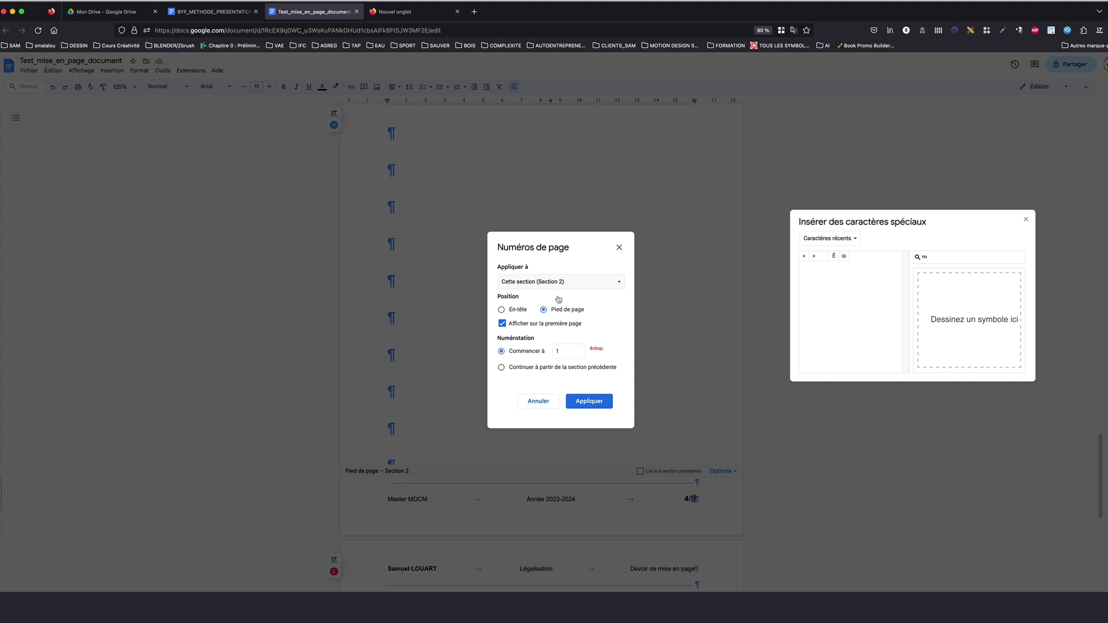
pyautogui.click(561, 351)
pyautogui.write('05')
pyautogui.press('Return')
# Examine the page numbers in the footers of the Section 2 pages, then return to the body text
pyautogui.scroll(-4, 639, 472)
pyautogui.scroll(3, 639, 472)
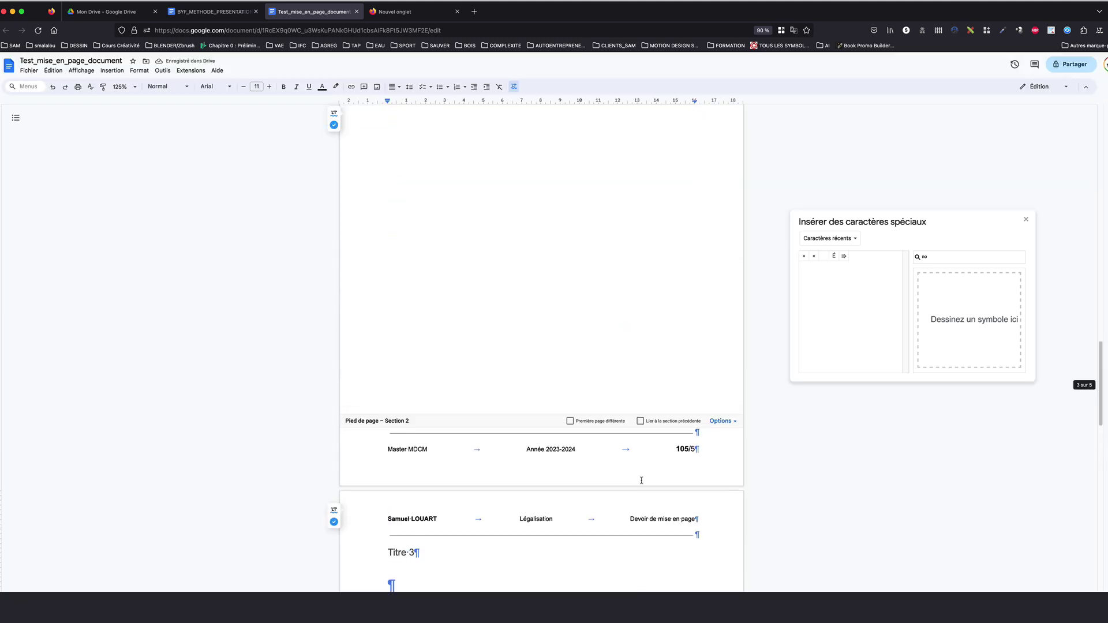
pyautogui.scroll(-6, 639, 472)
pyautogui.scroll(-1, 582, 311)
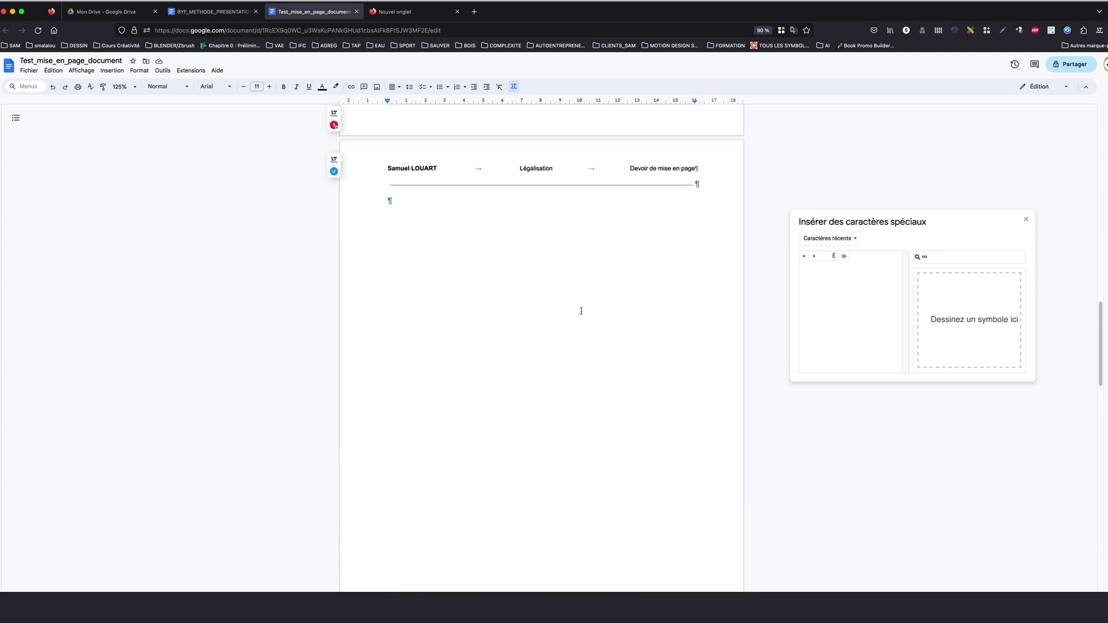
pyautogui.scroll(-4, 553, 391)
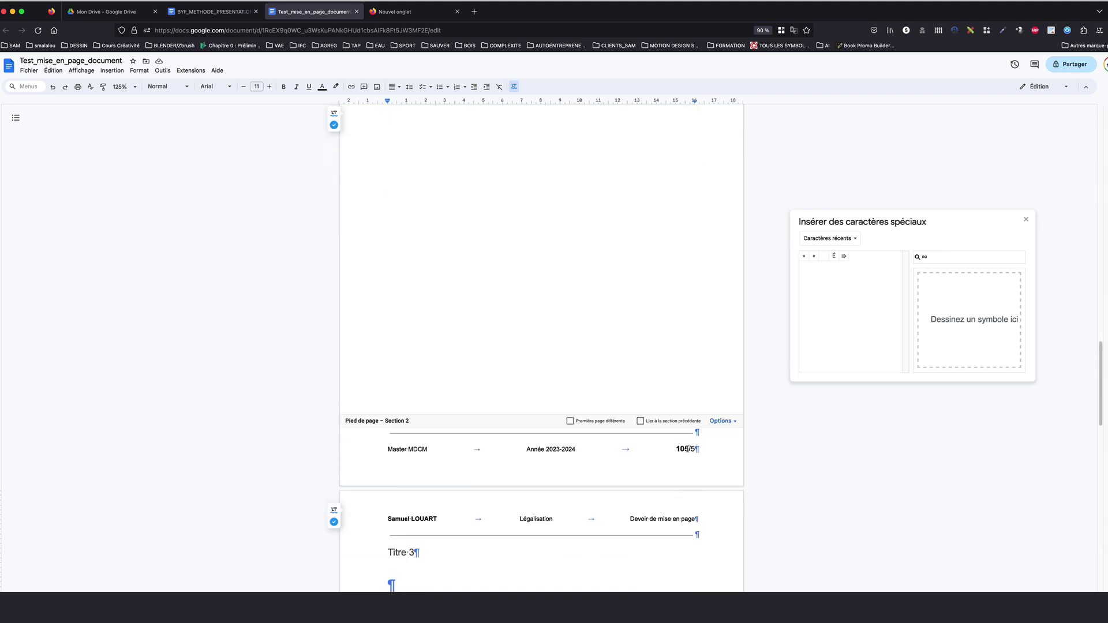
pyautogui.scroll(-8, 687, 449)
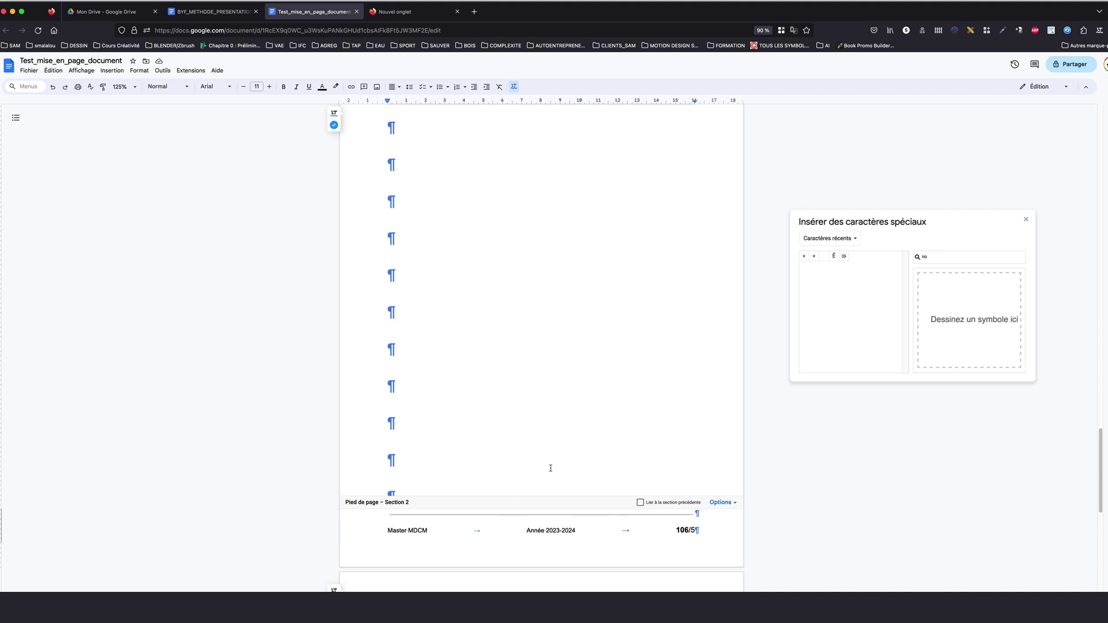
pyautogui.press('Escape')
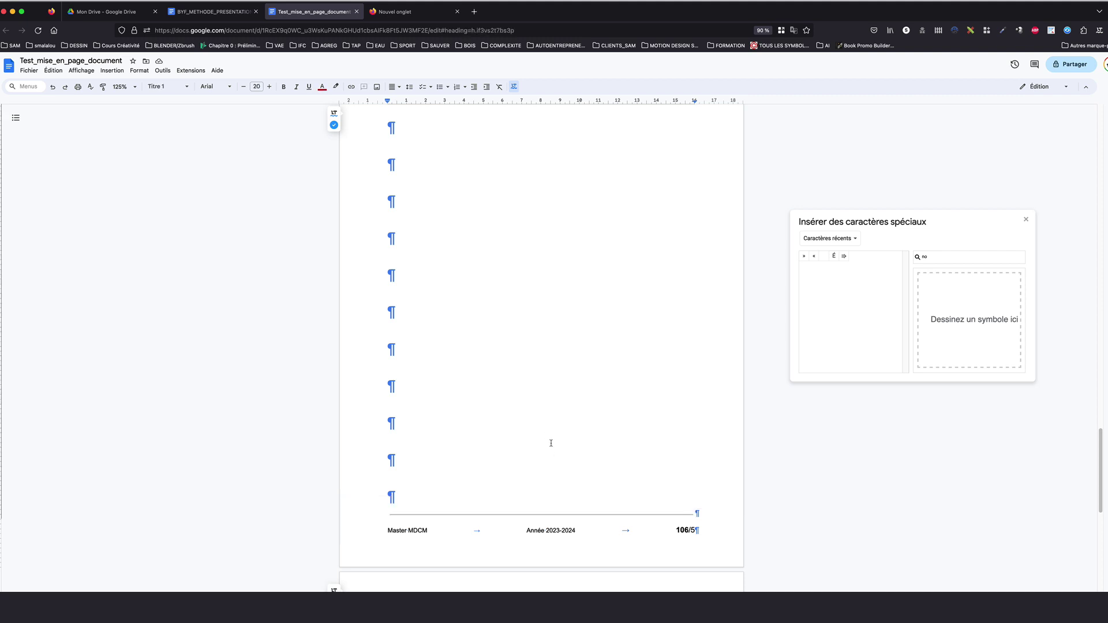
# Set the page orientation of Section 2 to landscape and compare its pages with the portrait pages of Section 1
pyautogui.scroll(-5, 551, 444)
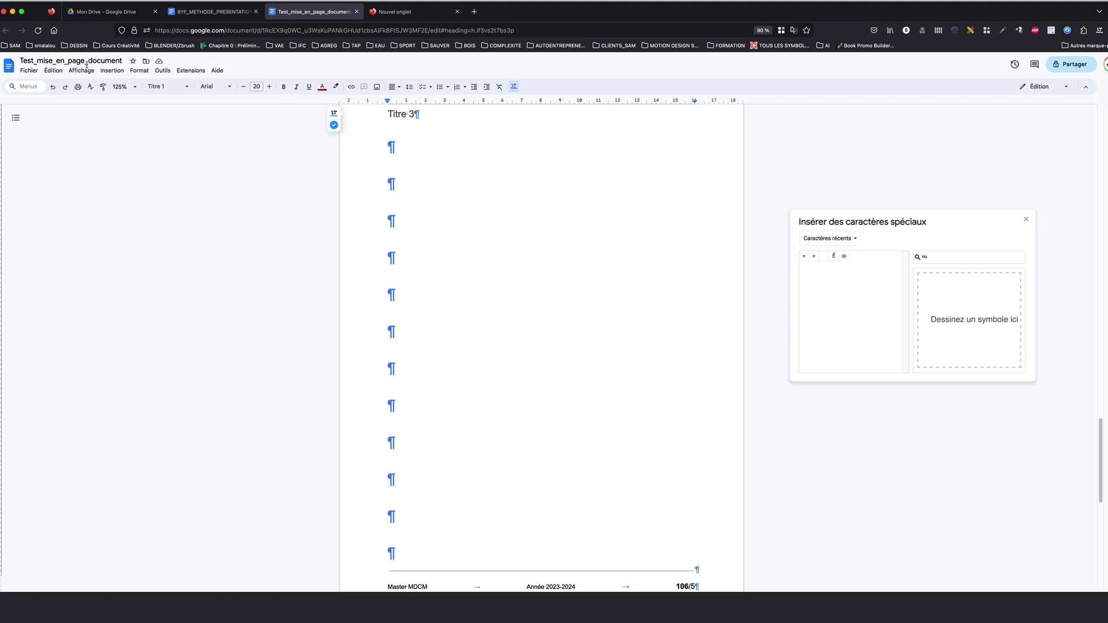
pyautogui.click(29, 70)
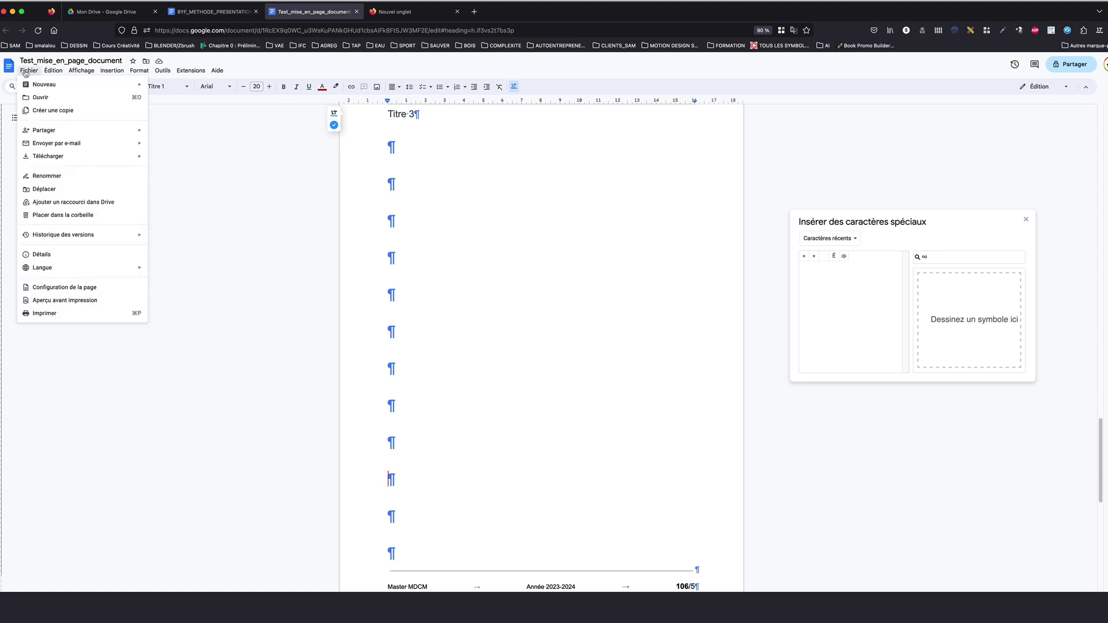
pyautogui.click(65, 288)
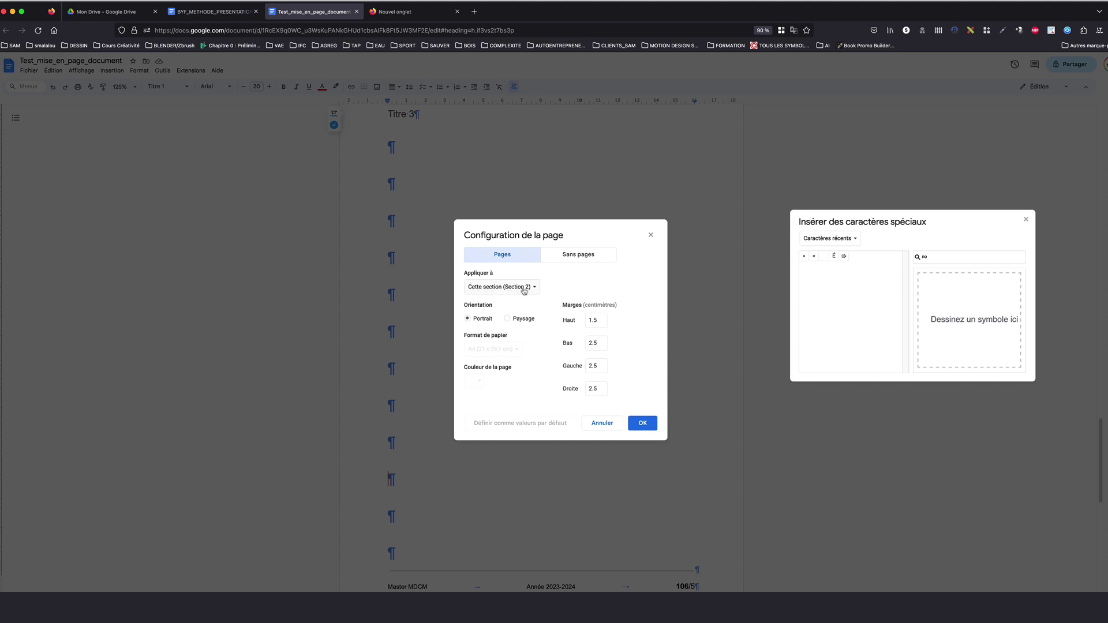
pyautogui.click(508, 320)
pyautogui.click(643, 423)
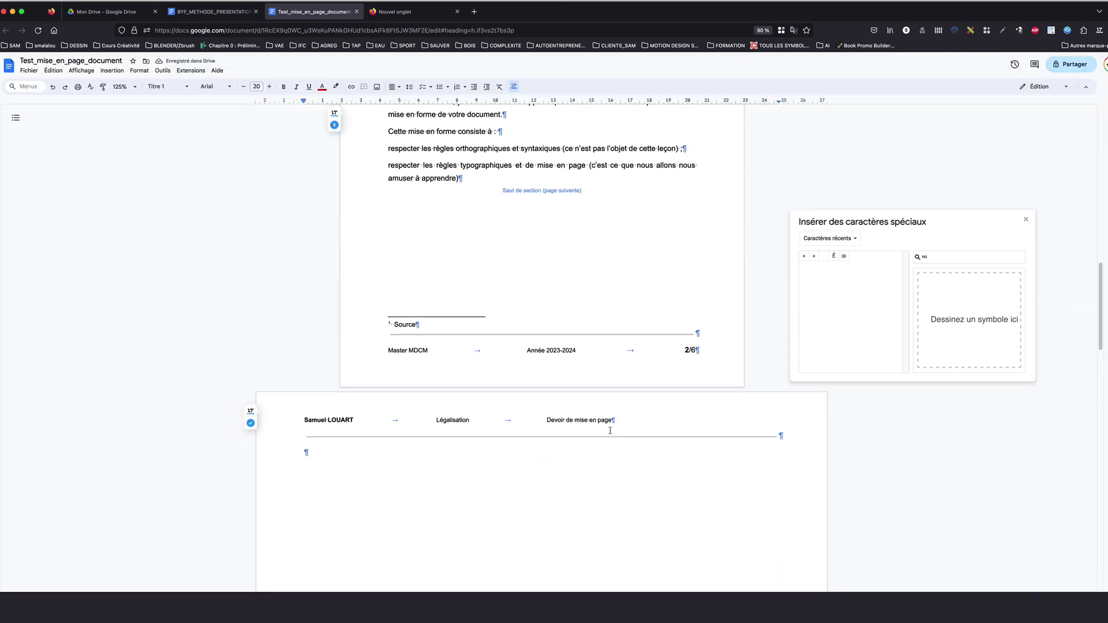
pyautogui.scroll(3, 552, 257)
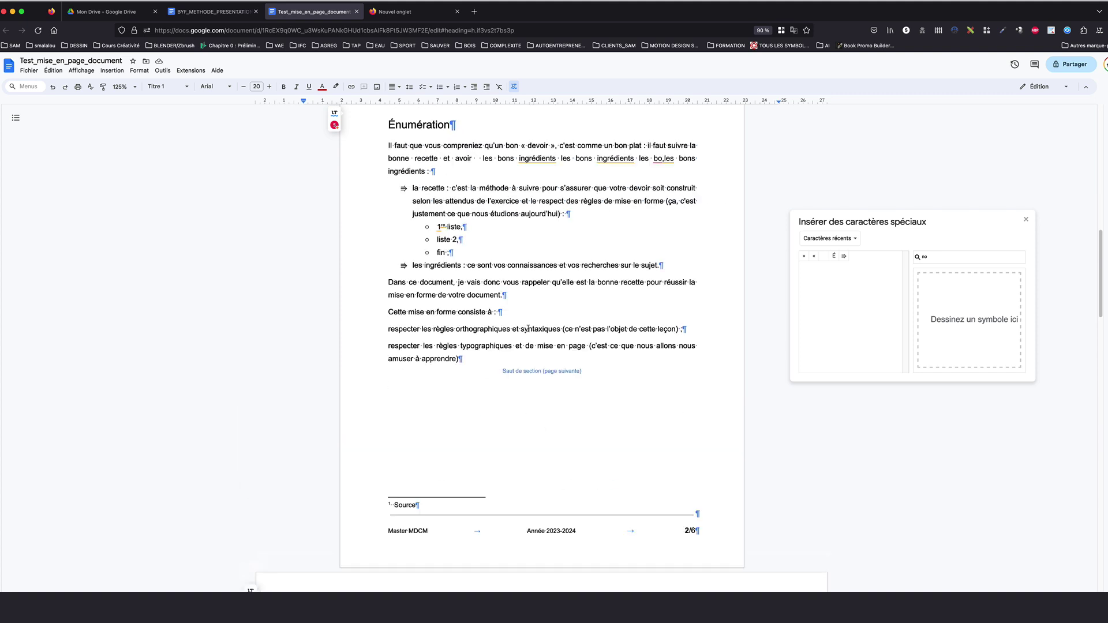
pyautogui.scroll(-7, 524, 351)
# Move the Section 2 footer's tab stops to about 11.8 cm for the year and 24.5 cm for the page number
pyautogui.moveTo(905, 218); pyautogui.dragTo(999, 198)
pyautogui.click(767, 196)
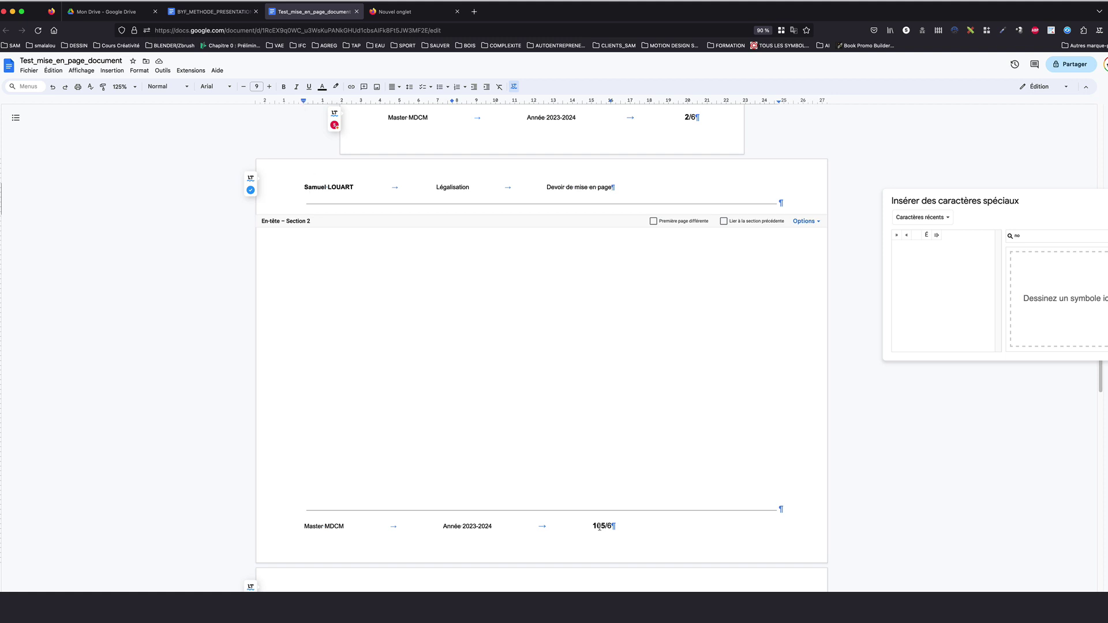
pyautogui.click(383, 472)
pyautogui.scroll(-4, 339, 430)
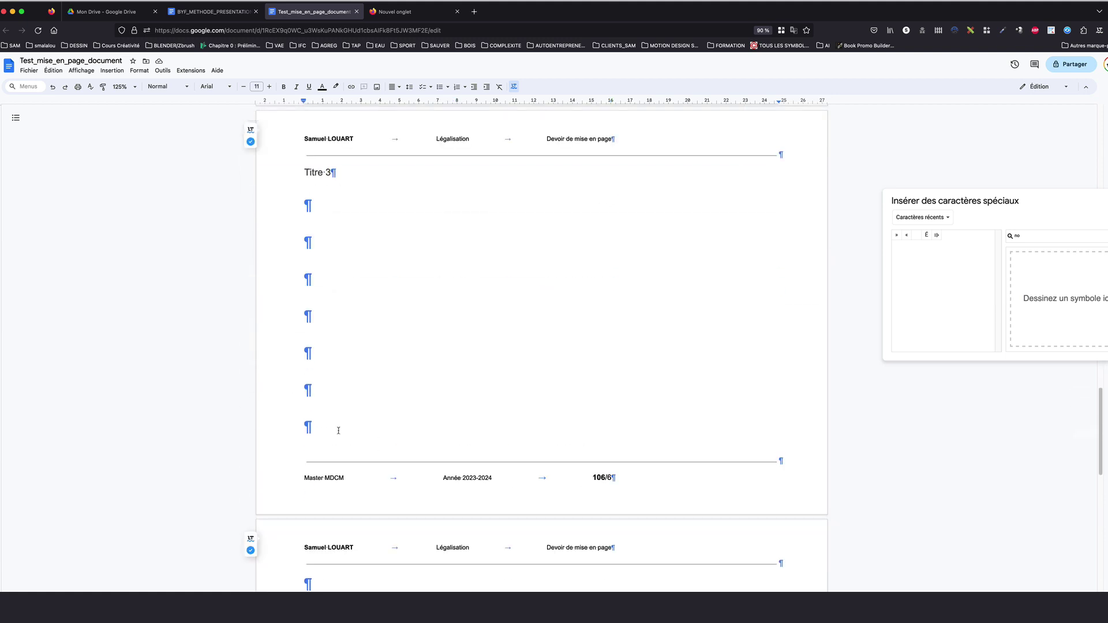
pyautogui.scroll(1, 534, 404)
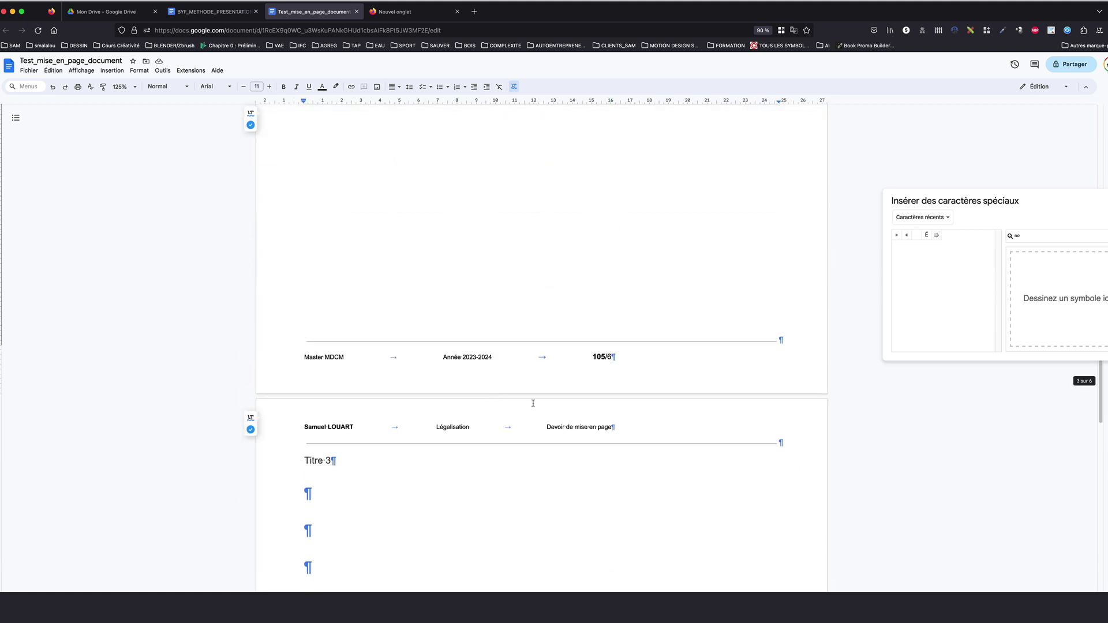
pyautogui.doubleClick(605, 358)
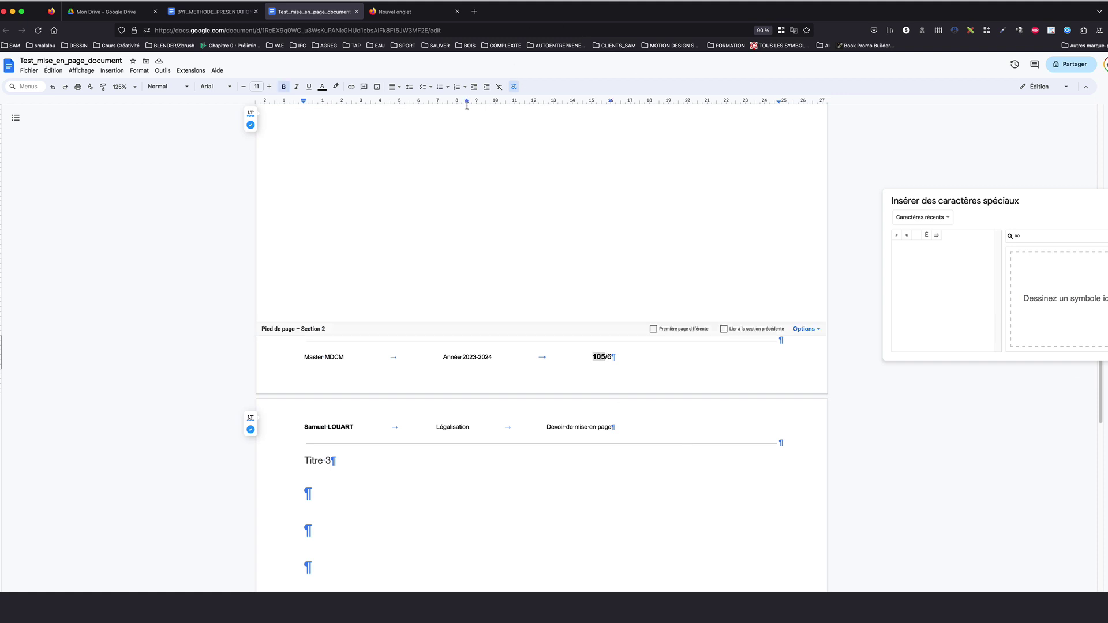
pyautogui.moveTo(777, 104)
pyautogui.mouseDown()
pyautogui.moveTo(765, 94)
pyautogui.moveTo(775, 101)
pyautogui.mouseUp()
pyautogui.moveTo(466, 102); pyautogui.dragTo(530, 102)
# Move the Section 2 header's tab stops to centre "Légalisation" and align "Devoir de mise en page" with the right margin, then check the following page
pyautogui.scroll(4, 485, 326)
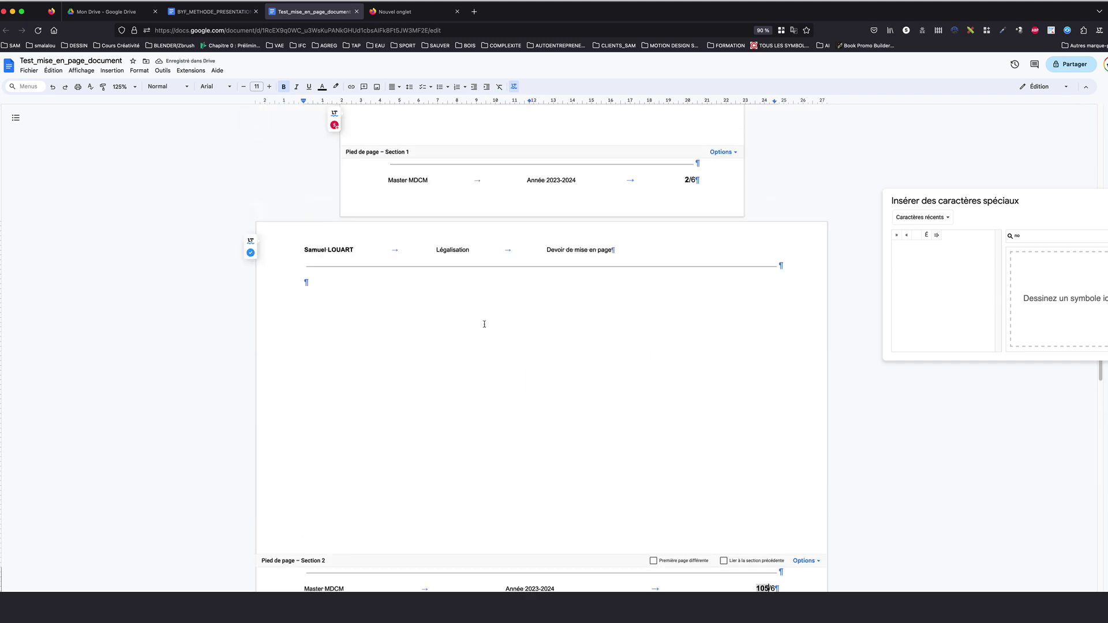
pyautogui.click(558, 247)
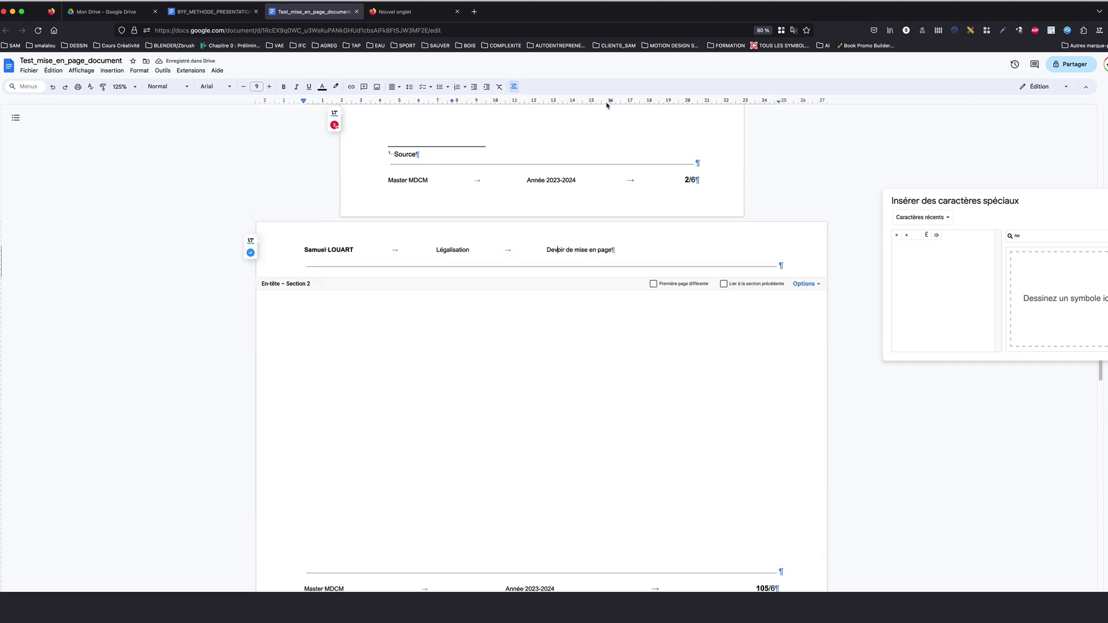
pyautogui.click(761, 102)
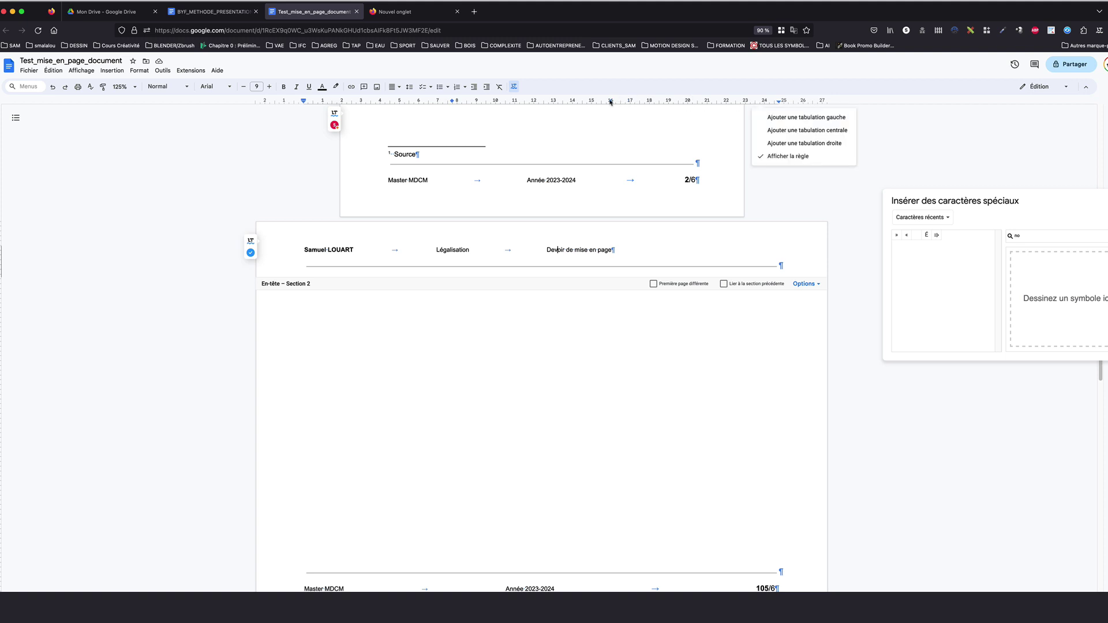
pyautogui.moveTo(610, 102); pyautogui.dragTo(779, 102)
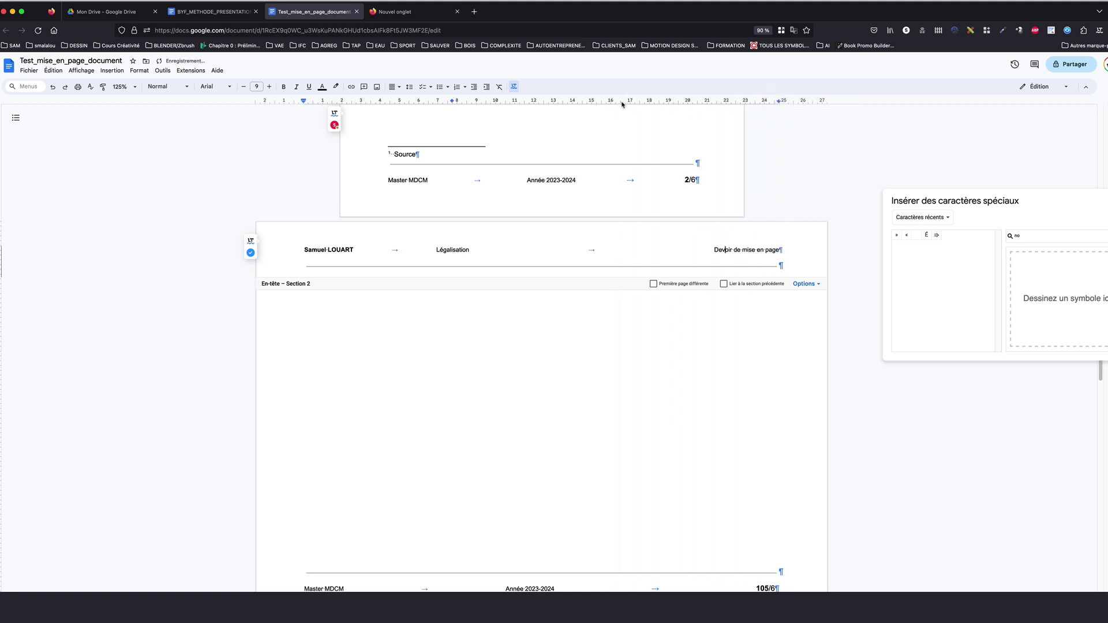
pyautogui.click(433, 351)
pyautogui.scroll(-4, 413, 329)
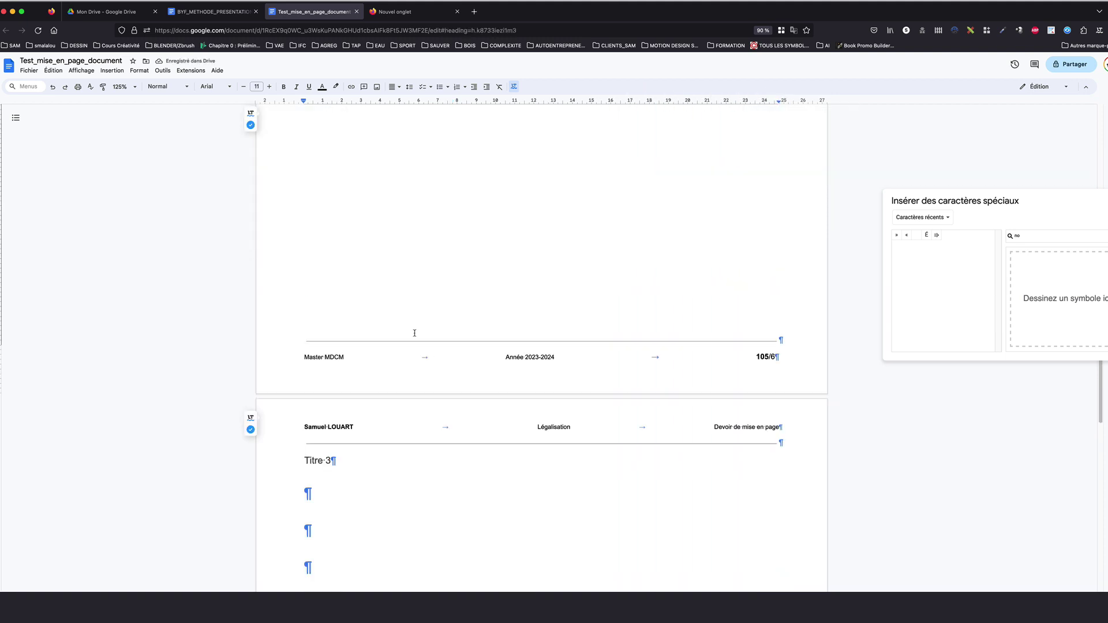
pyautogui.scroll(-4, 415, 333)
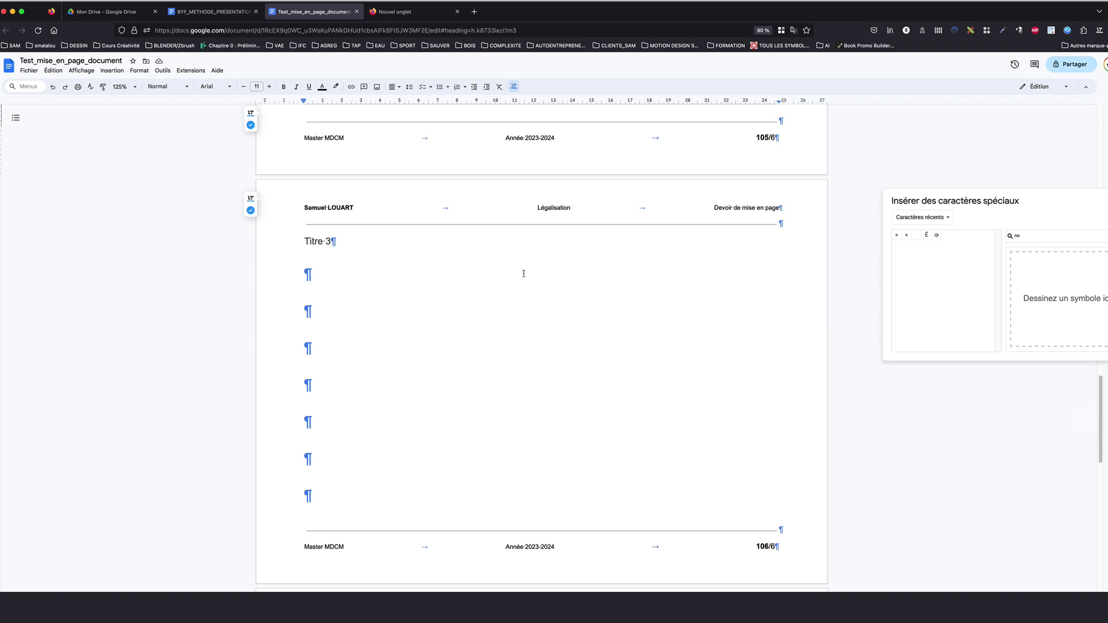